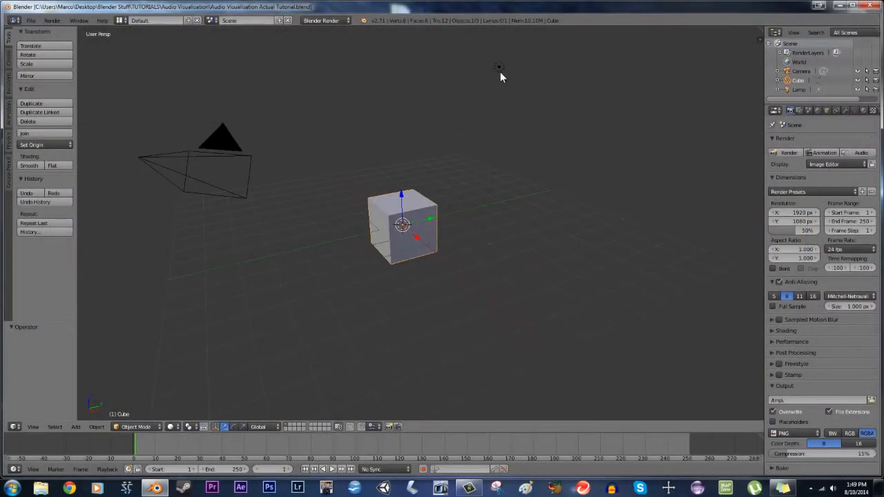
Delete the lamp from the scene and save the file over the existing one
right_click(499, 68)
key("Delete")
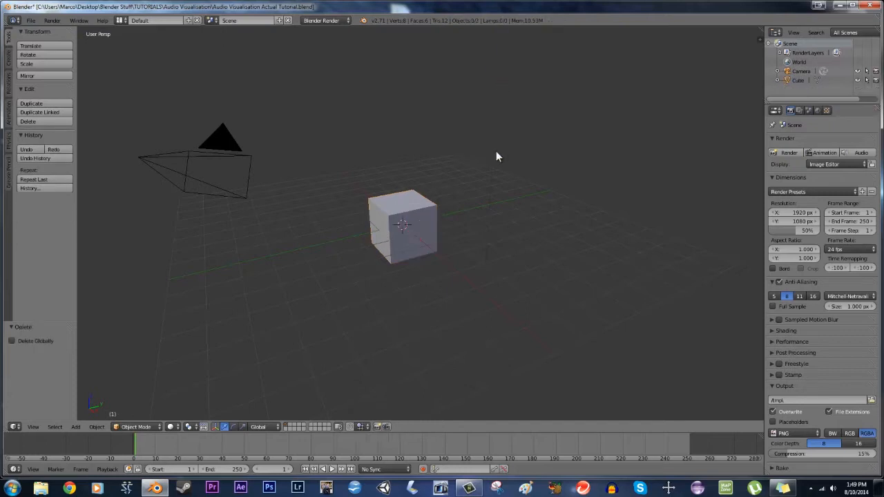
middle_click_drag(435, 228, 492, 245)
key("ctrl+s")
left_click(509, 229)
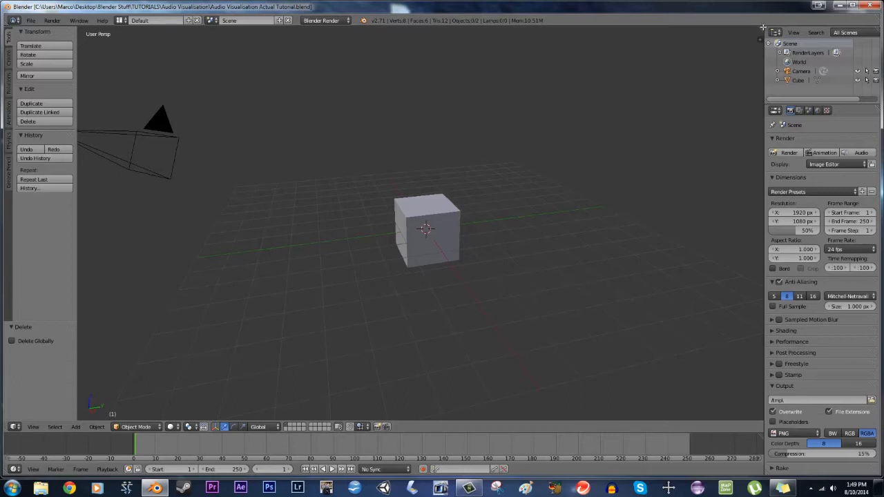
Split the 3D view vertically near its middle, set the new area to the Text Editor, and create a new text block
left_click_drag(763, 28, 417, 36)
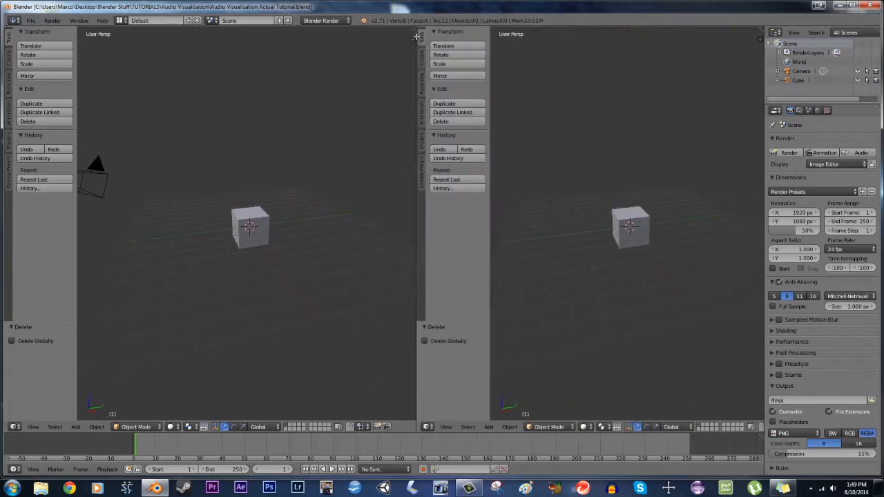
left_click(427, 427)
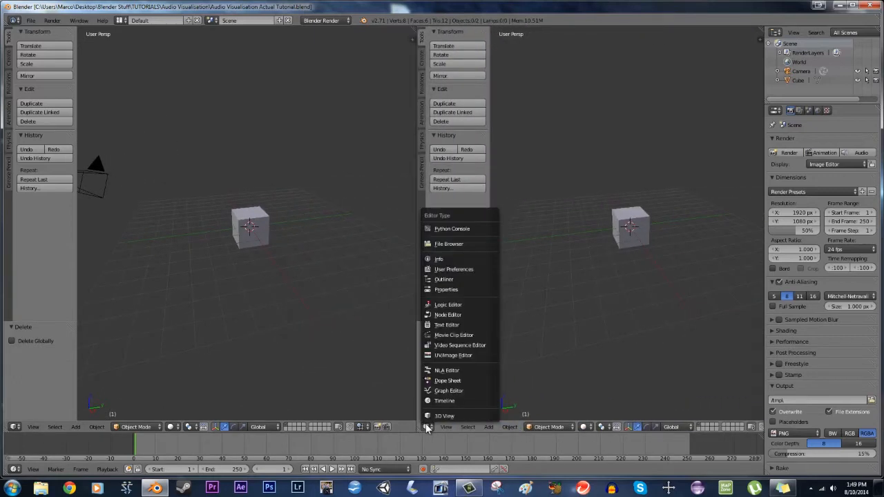
left_click(456, 328)
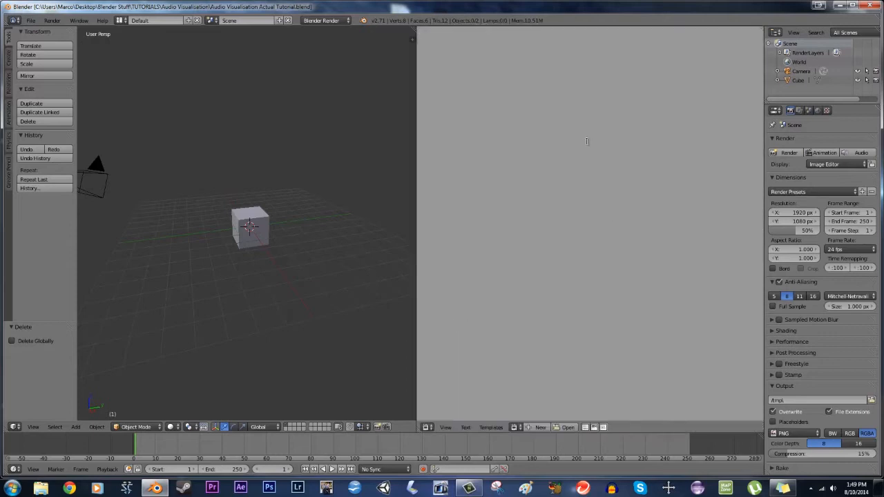
left_click(538, 427)
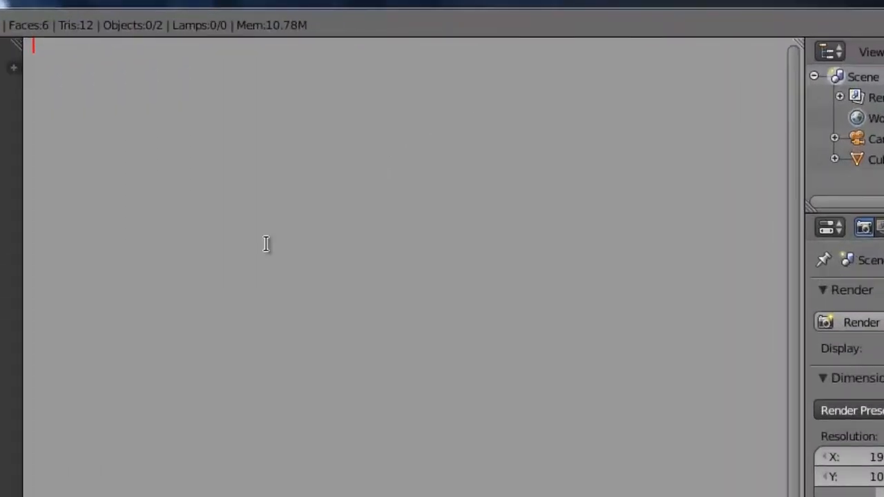
Enter "import bpy" with line numbers and syntax highlighting turned on, leave a blank line below it, and save the file
type("import bpy")
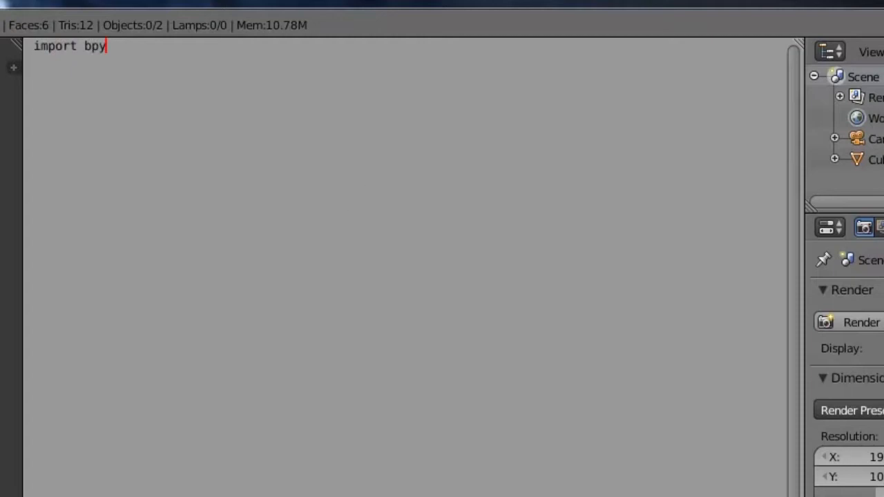
left_click(415, 496)
left_click(452, 496)
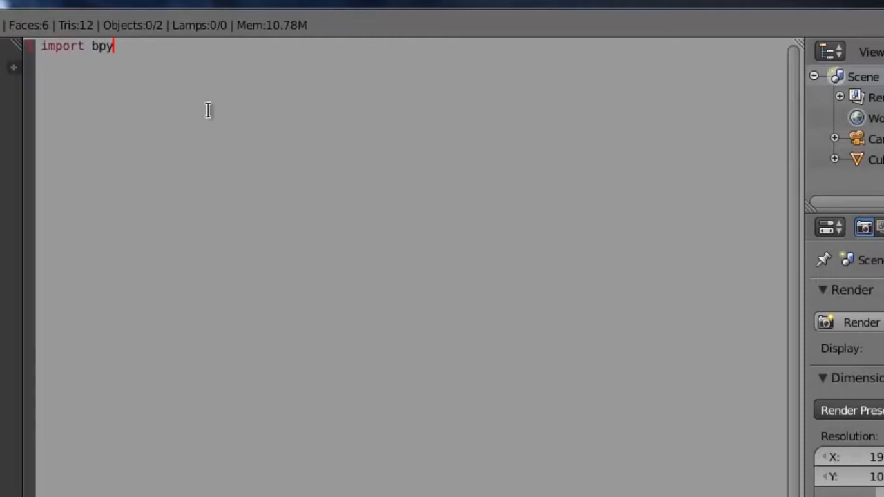
key("Return")
key("Return")
key("ctrl+s")
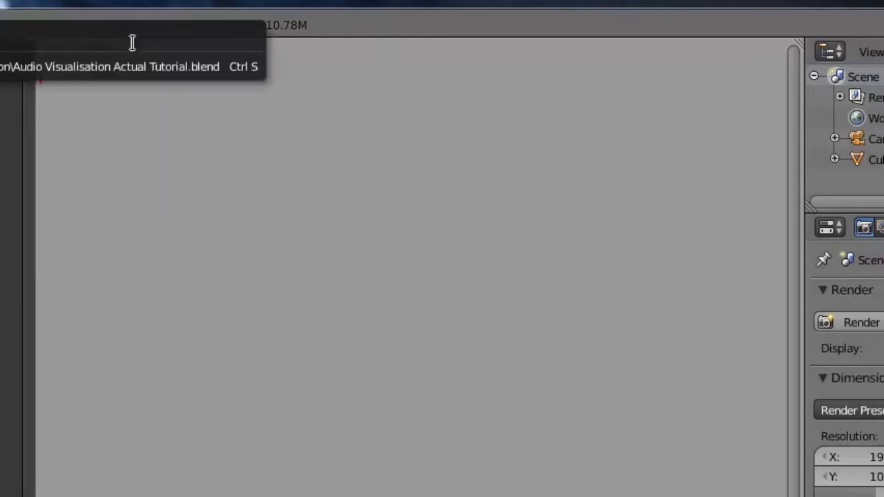
key("Return")
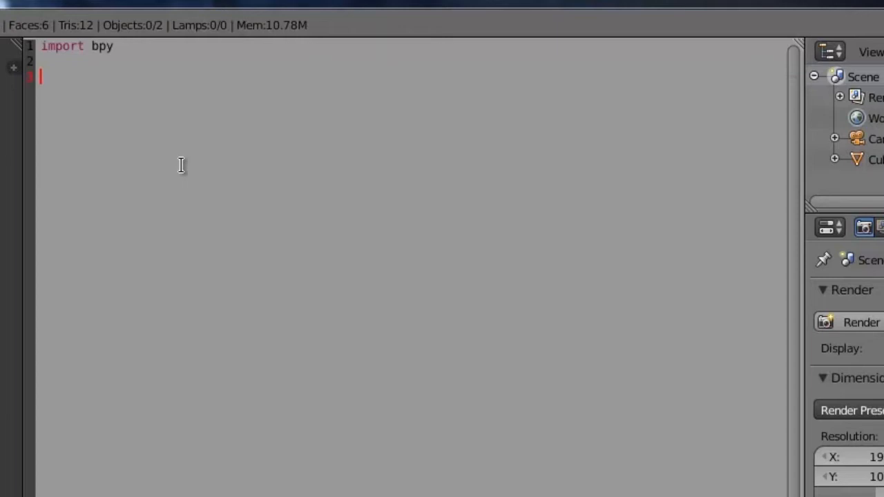
Add the loop header "for i in range(0, 64):" followed by a blank line, and save the file
type("for i in range()")
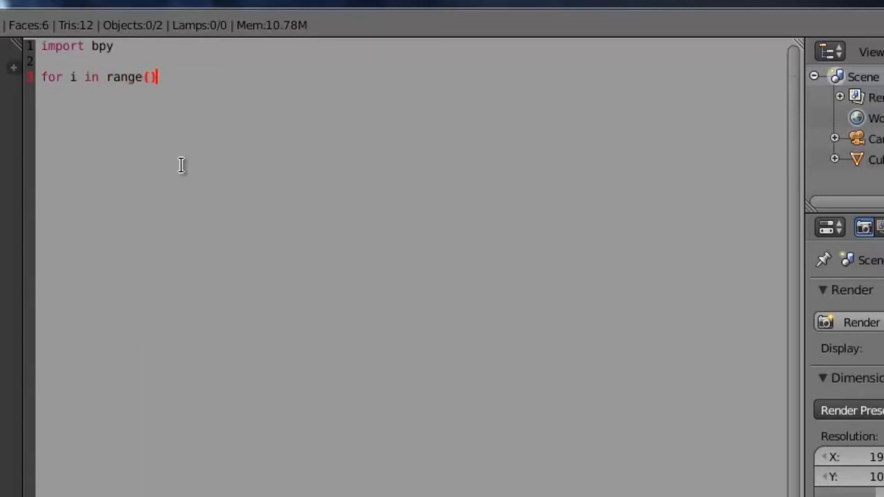
key("Left")
type("0, 64")
key("End")
key("Return")
key("BackSpace")
type(":")
key("Return")
key("Return")
key("ctrl+s")
left_click(181, 165)
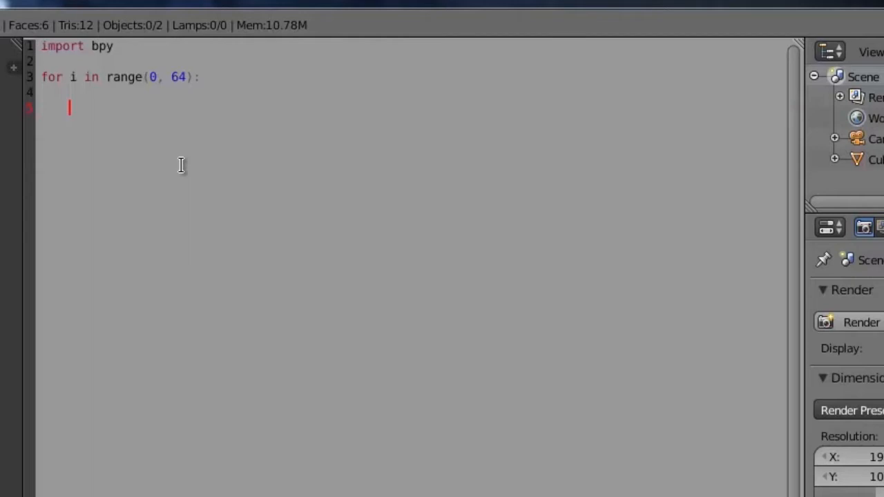
In the loop, call bpy.ops.mesh.primitive_plane_add(location = ((i + (i*.5))), 0, 0) and set bpy.context.scene.cursor_location to bpy.context.active_object.location
type("bpy.ops.mesh.primitive_plane_add(location = ((i + (i*.5))), 0, 0)")
key("Return")
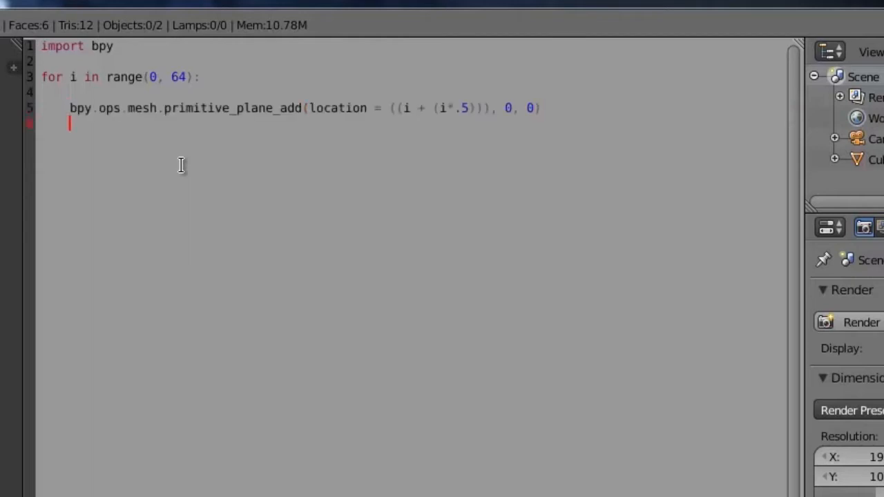
type("bpy.context.scene.cursor_location = bpy.context.active_object.location")
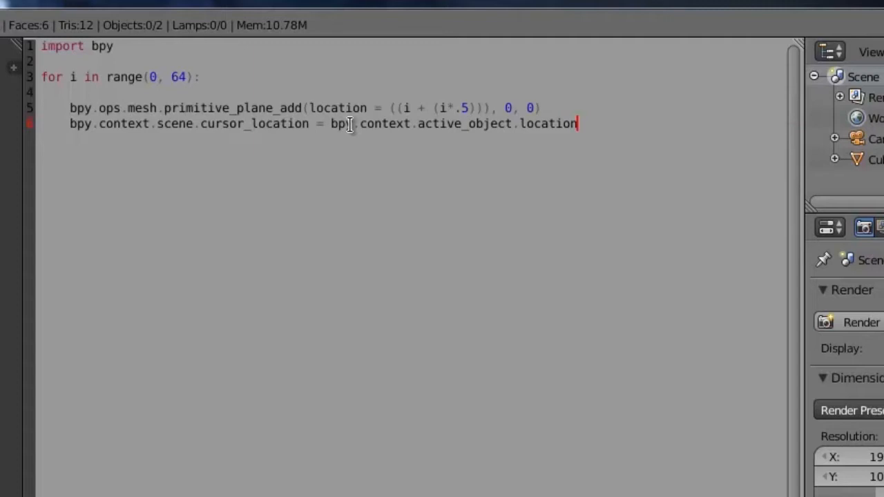
key("Return")
Add "bpy.context.scene.cursor_location.y -= 1" and "bpy.ops.object.origin_set(type='ORIGIN_CURSOR')" to the loop, and save the file
type("bpy.context.scene.cursor_location.y -= 1")
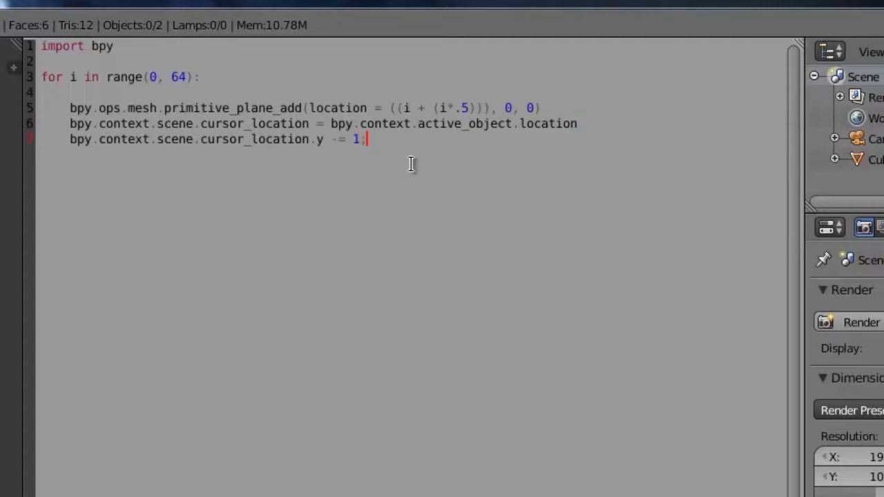
key("Return")
type("bpy.ops.object.origin_set(type='ORIGIN_CURSOR')")
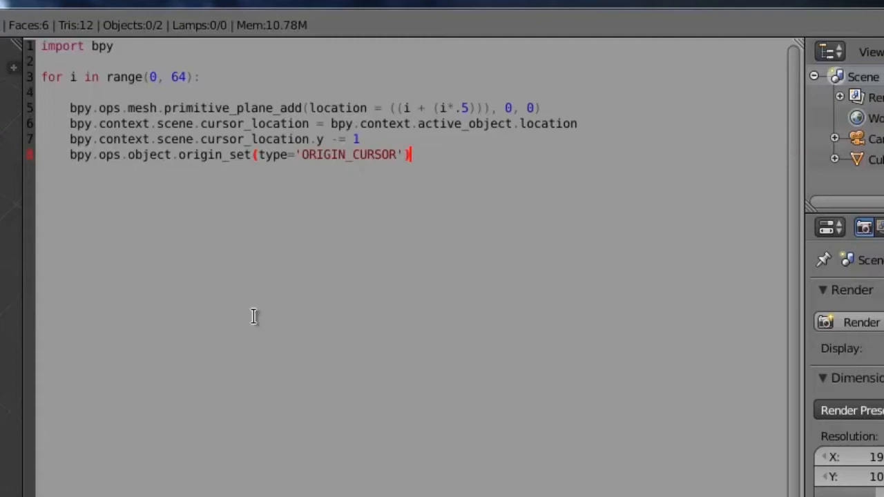
key("Return")
key("Return")
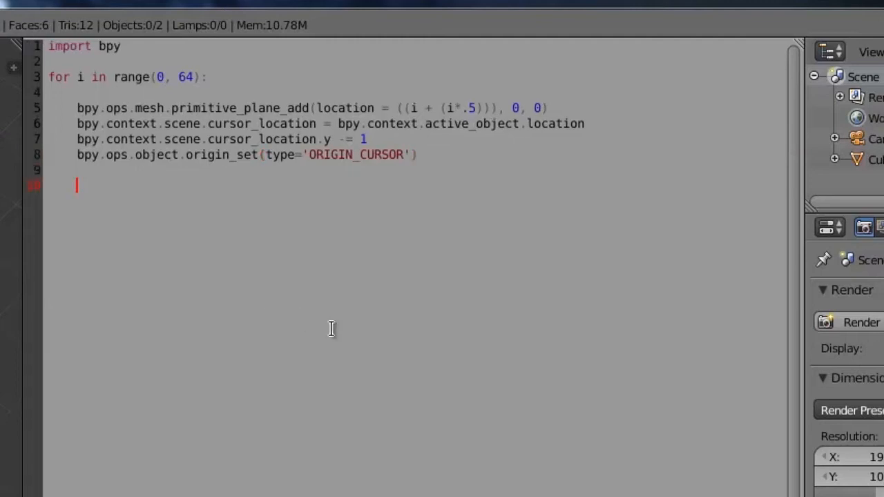
key("ctrl+s")
left_click(331, 330)
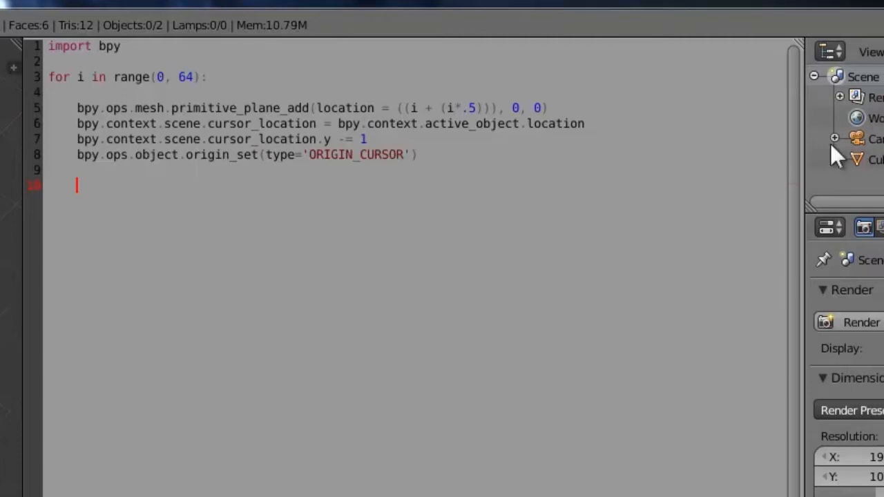
Add loop lines setting bpy.context.active_object.scale.x to 0.5 and scale.y to 20, and save the file
type("bpy.context.active_object.scale.x = 0.5     bpy.context.active_object.scale.y = 20")
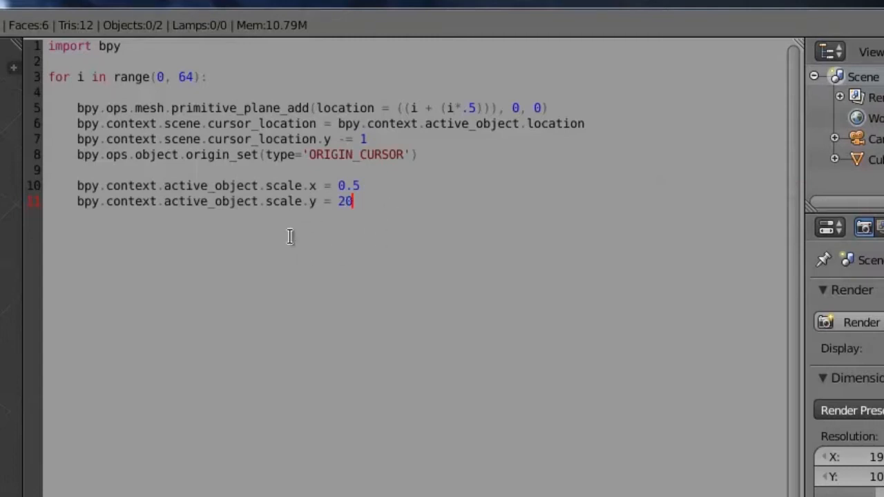
left_click_drag(79, 203, 339, 209)
left_click(367, 212)
key("ctrl+s")
left_click(367, 209)
Add "bpy.ops.object.transform_apply(location=False, rotation=False, scale=True)" directly below the scale lines
key("Return")
type("bpy.ops.object.transform_apply(location=False, rotation=False, scale=True)")
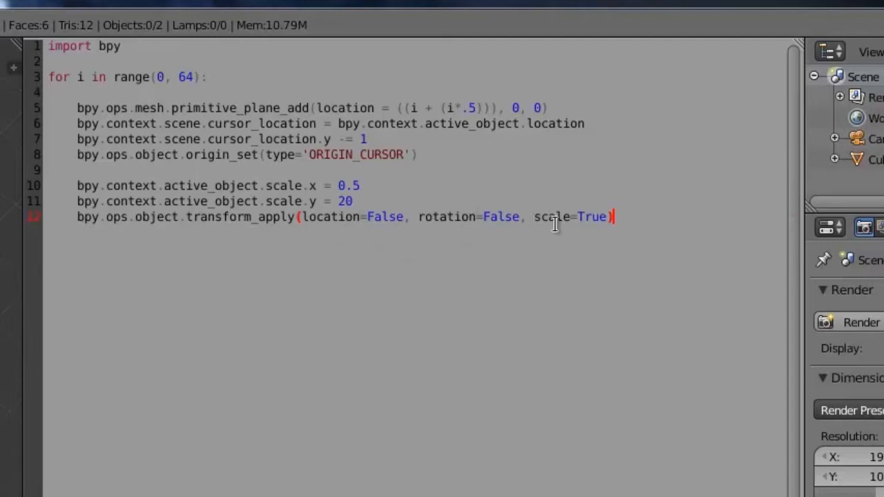
left_click_drag(532, 217, 611, 217)
left_click_drag(298, 216, 607, 217)
left_click(412, 227)
left_click(532, 229)
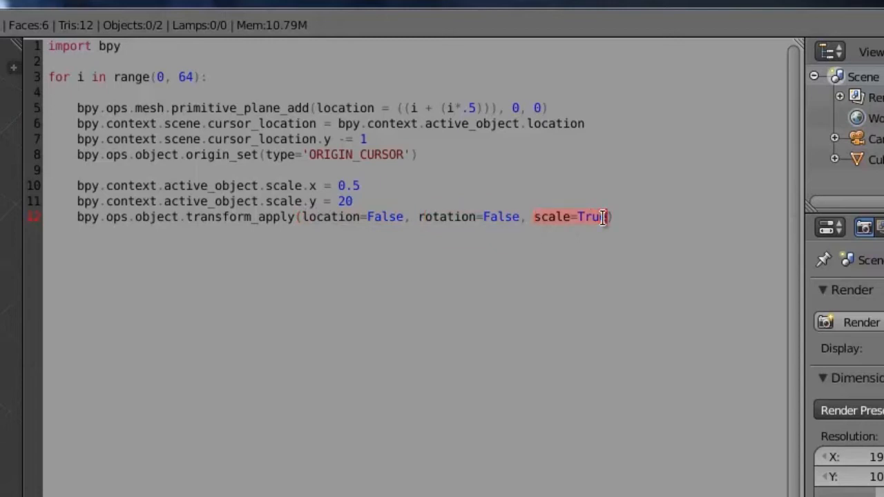
left_click(665, 217)
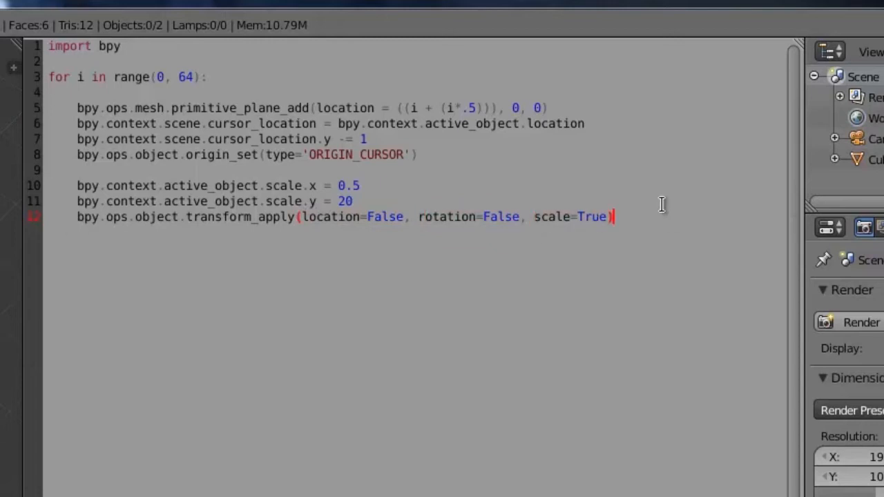
After a blank line, add "bpy.ops.anim.keyframe_insert_menu(type='Scaling')" to the loop
key("Return")
key("Return")
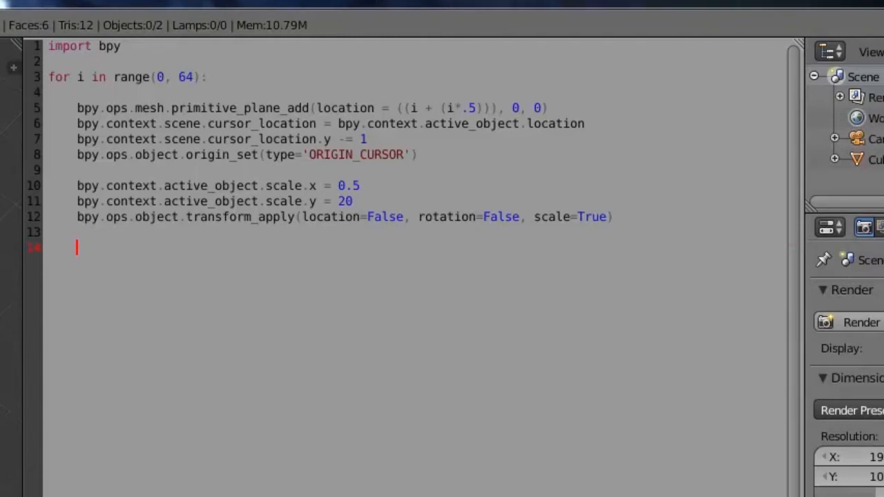
type("bpy.ops.anim.keyframe_insert_menu(type='Scaling')")
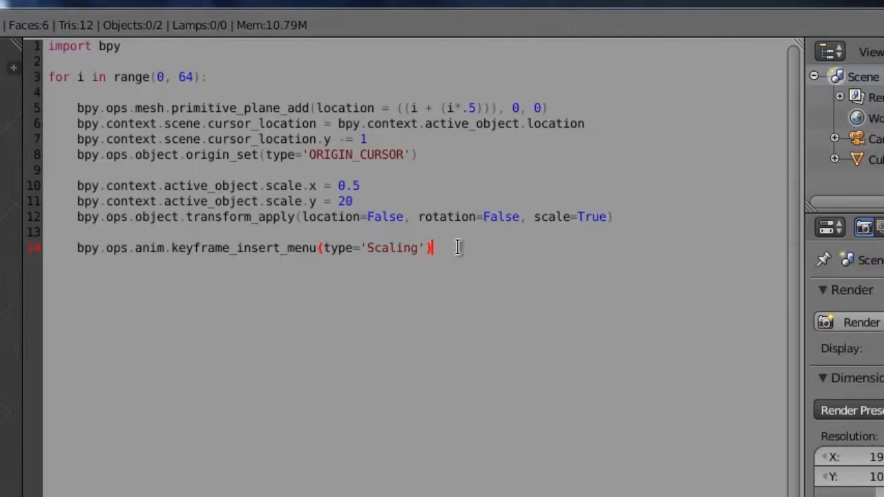
key("Return")
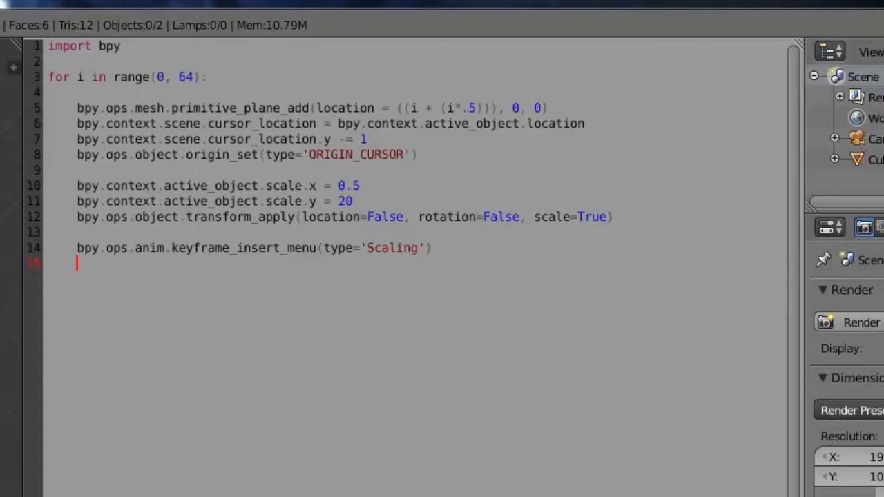
Add lines setting bpy.context.active_object.animation_data.action.fcurves[0].lock and fcurves[2].lock to True, and save the file
type("bpy.context.active_object.animation_data.action.fcurves[0].lock = True     bpy.context.active_object.animation_data.action.fcurves[2].lock = True")
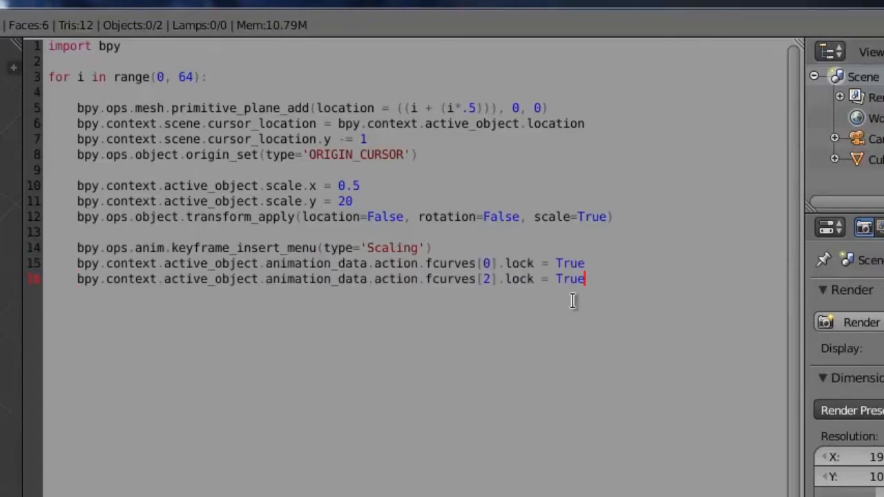
left_click(507, 262)
left_click(486, 277)
left_click(488, 262)
left_click(489, 279)
left_click(491, 261)
left_click(492, 284)
left_click(584, 280)
key("ctrl+s")
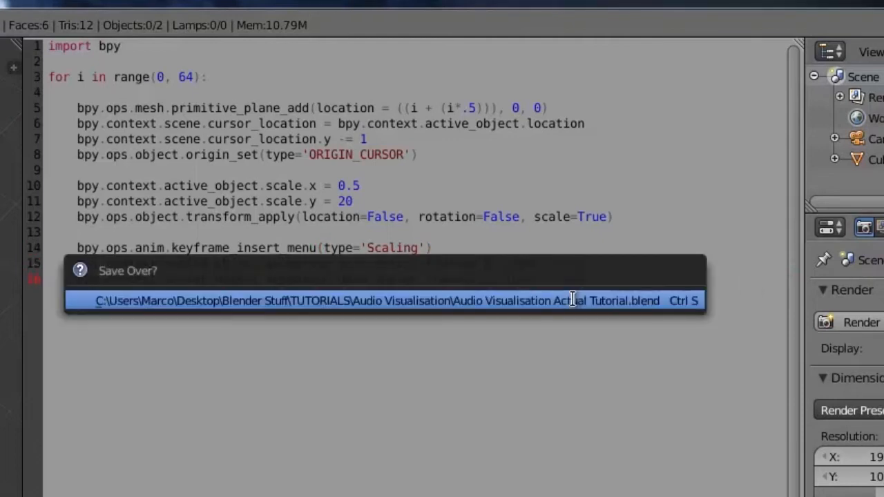
left_click(574, 299)
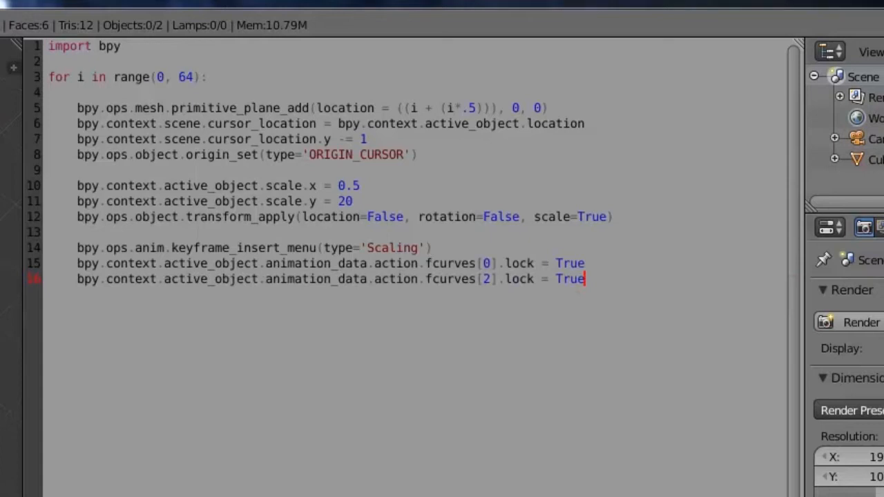
After a blank line, add "bpy.context.area.type = 'GRAPH_EDITOR'" to the loop and save the file
key("Return")
key("Return")
type("bpy.context.area.type = 'GRAPH_EDITOR'")
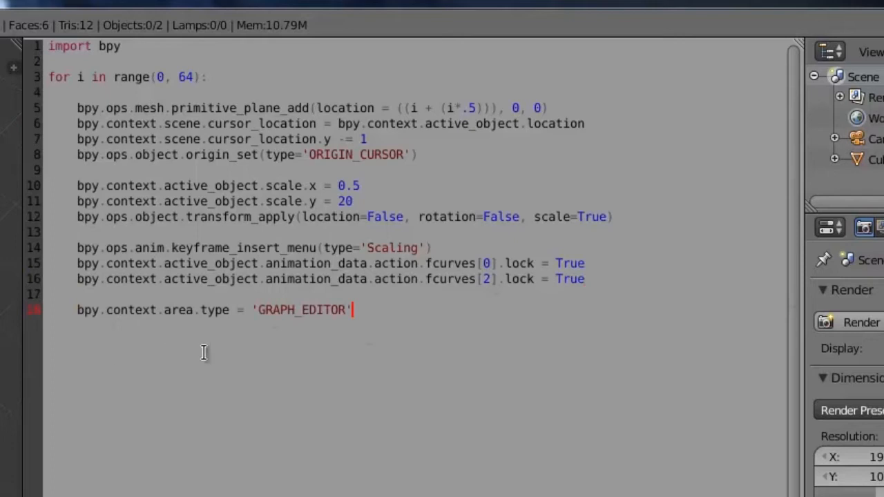
key("ctrl+s")
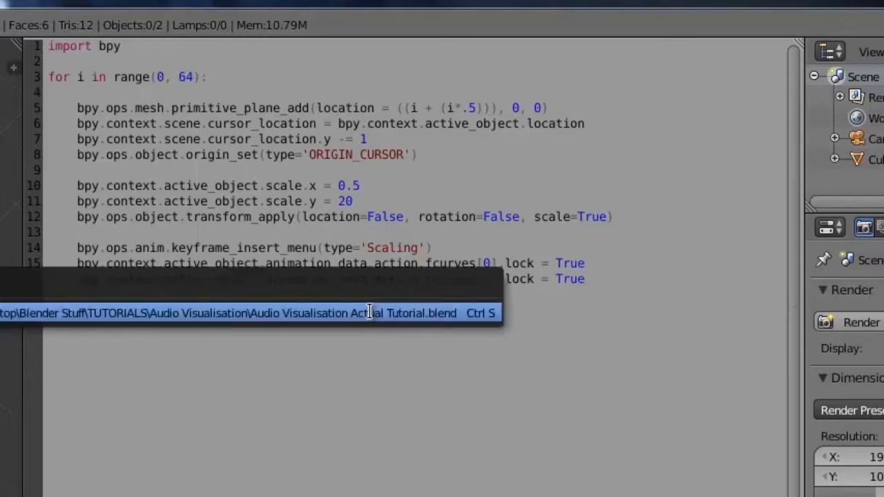
left_click(369, 311)
Switch the script area to the Graph Editor to view it, and return it to the Text Editor
left_click(47, 496)
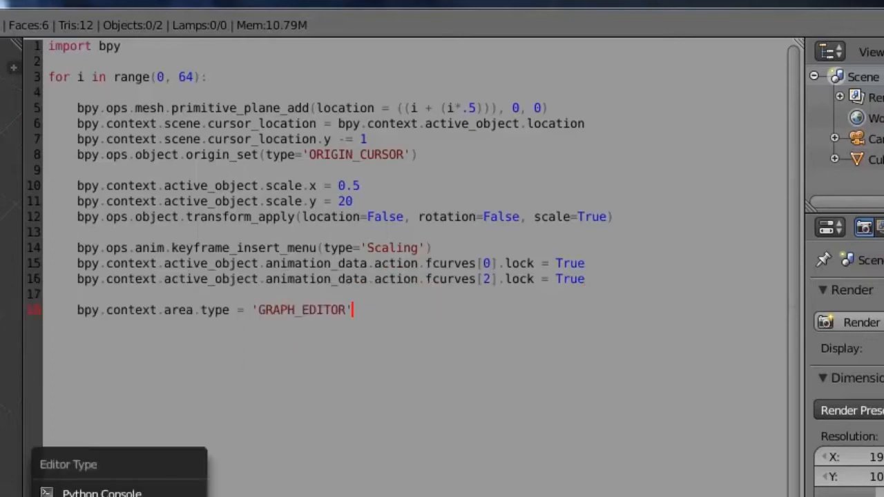
left_click(83, 496)
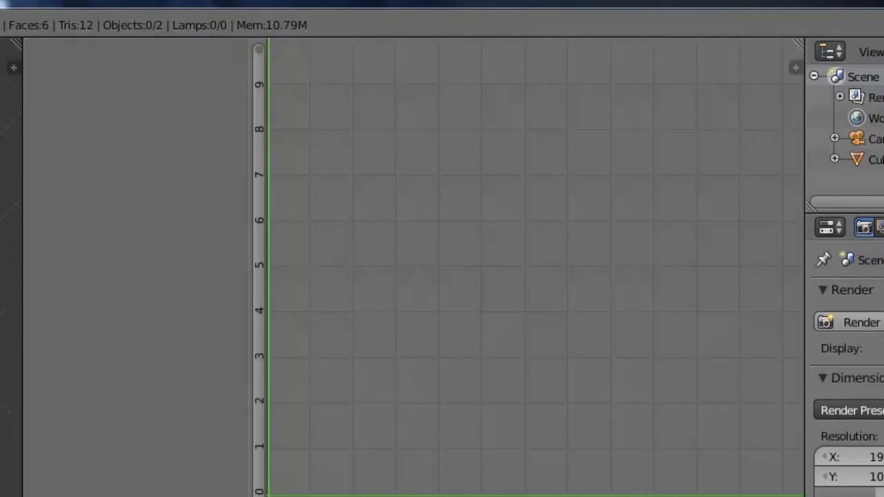
left_click(47, 496)
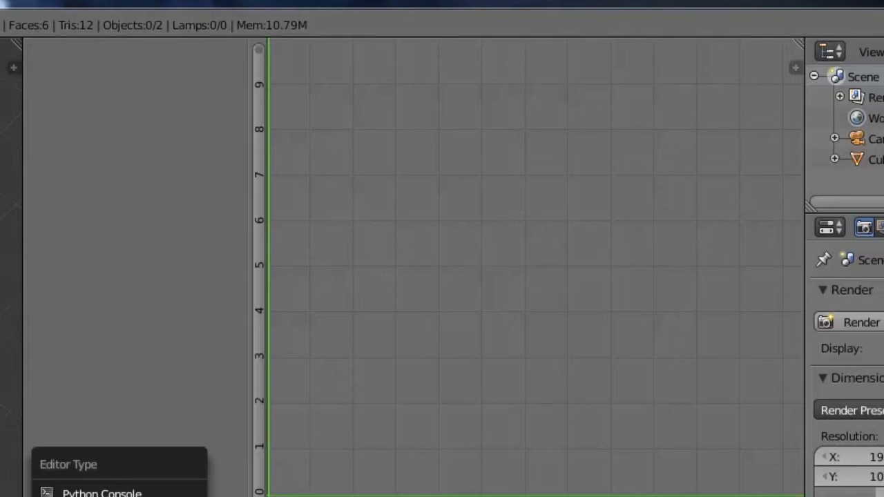
left_click(83, 496)
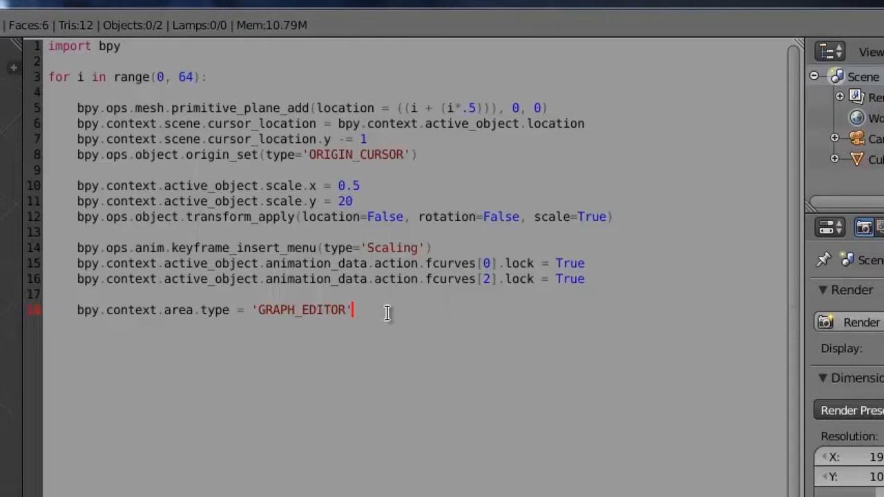
After a blank line, add "l = i**2 + 20" and "h = (i+1)**2 + 20" to the loop, and save the file
key("Return")
key("Return")
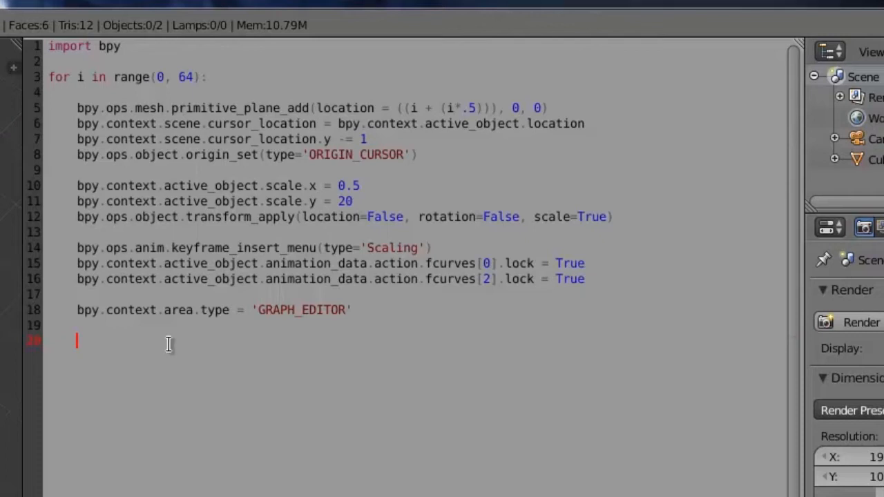
type("l = i**2 + 20")
key("Return")
type("h = (i+1)**2 + 20")
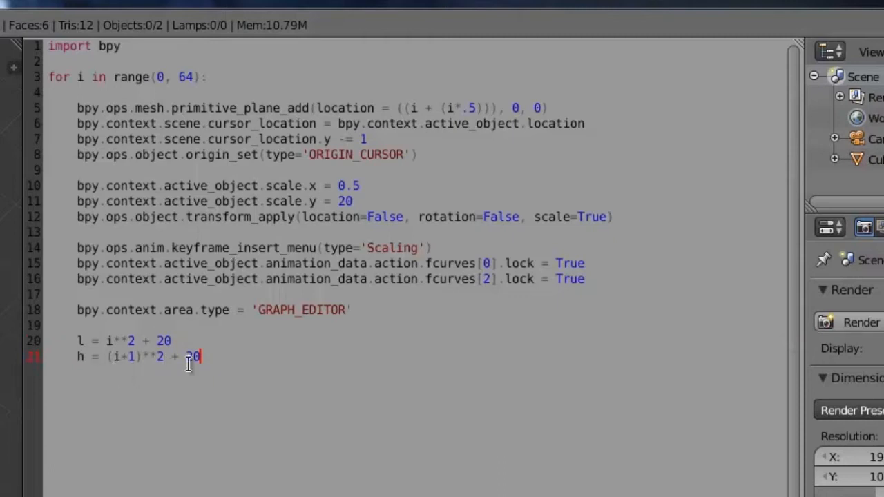
key("Up")
left_click(235, 359)
key("ctrl+s")
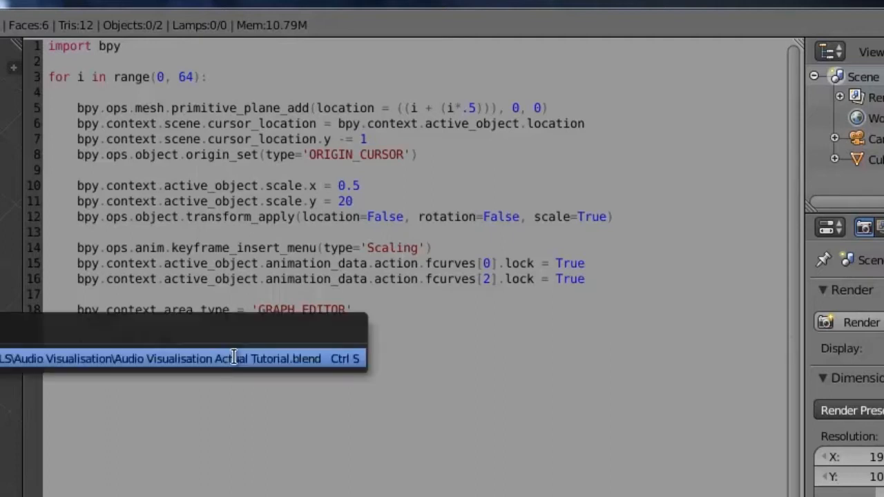
left_click(234, 358)
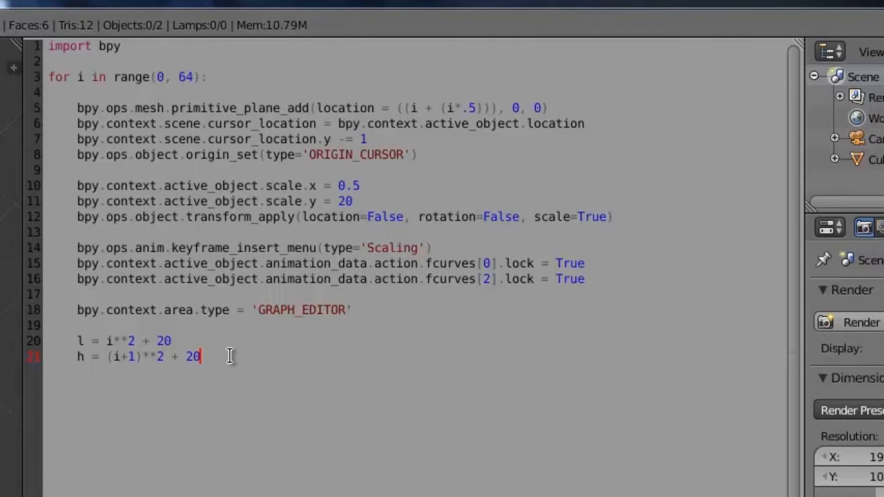
After a blank line, add "print(str(i) + str(l) + str(h))" to the loop and save the file
key("Return")
key("Return")
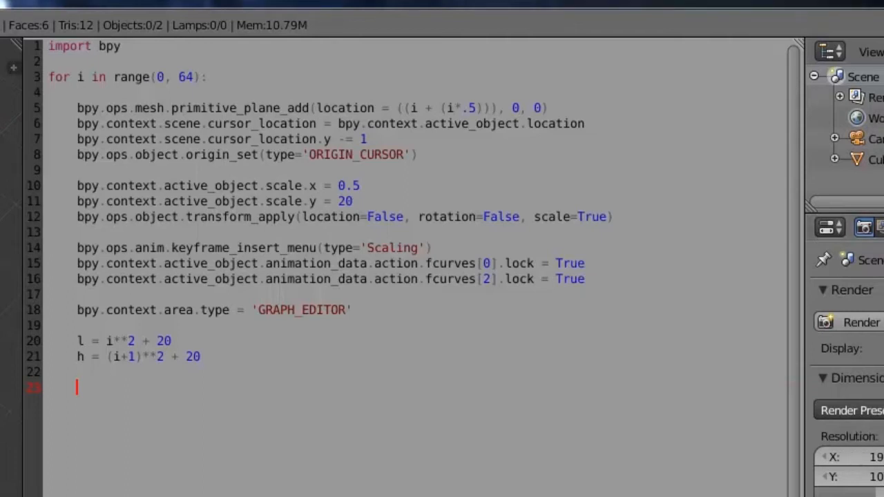
type("print(str(i) + str(l) + str(h))")
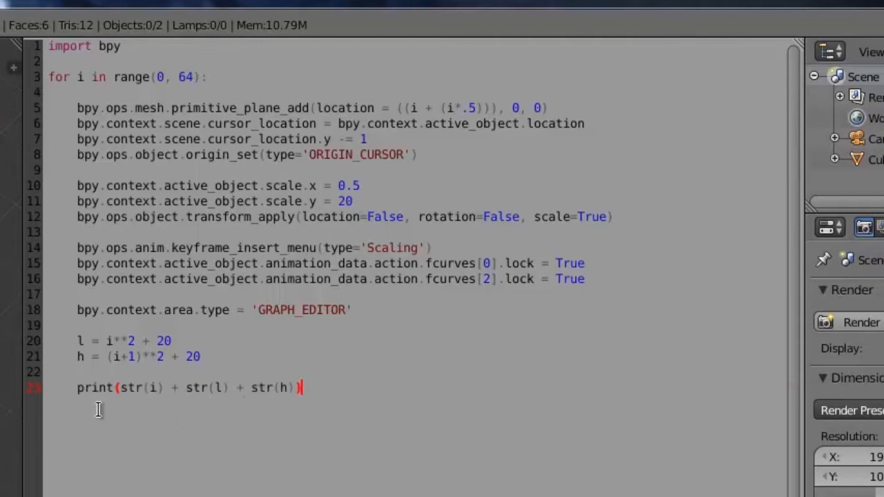
left_click(129, 395)
left_click(156, 398)
left_click(194, 405)
left_click(236, 398)
left_click(271, 400)
left_click(288, 392)
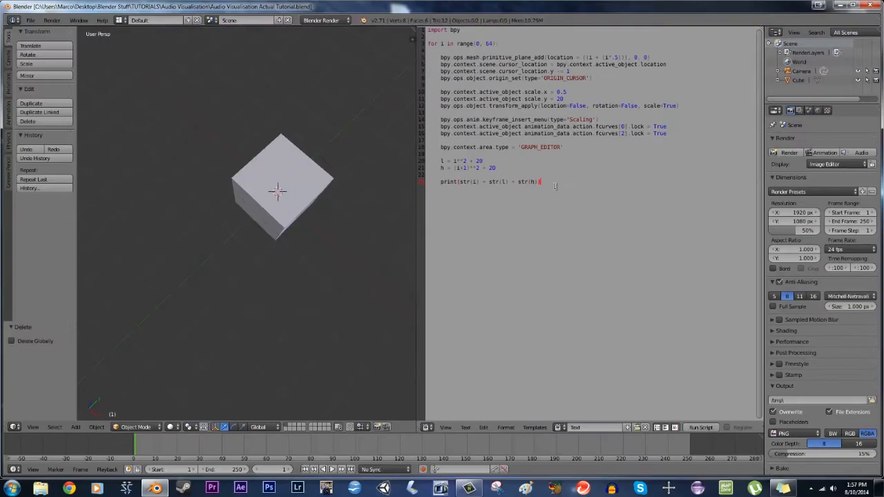
key("ctrl+s")
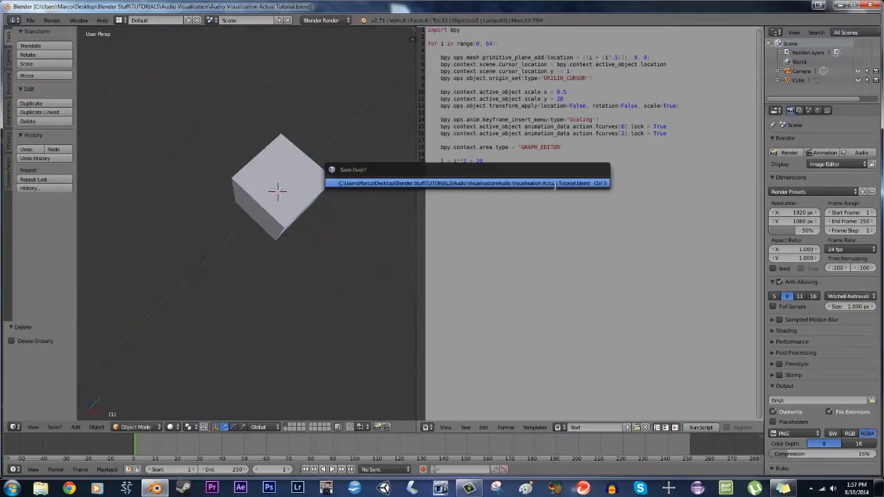
left_click(554, 183)
Open the system console to view it, and return to the main window
left_click(78, 20)
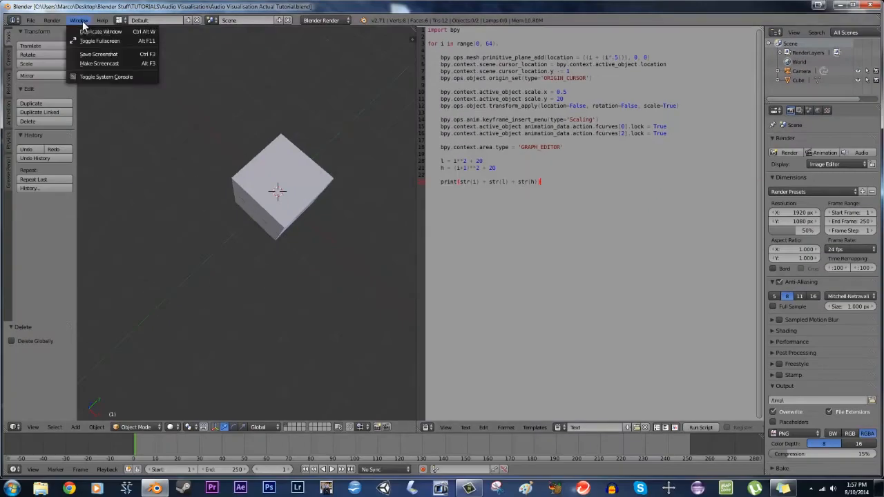
left_click(95, 77)
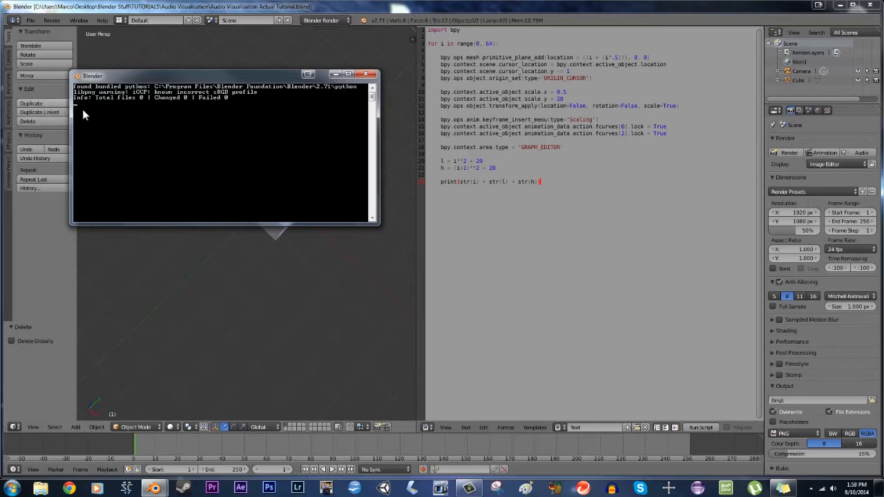
left_click(529, 8)
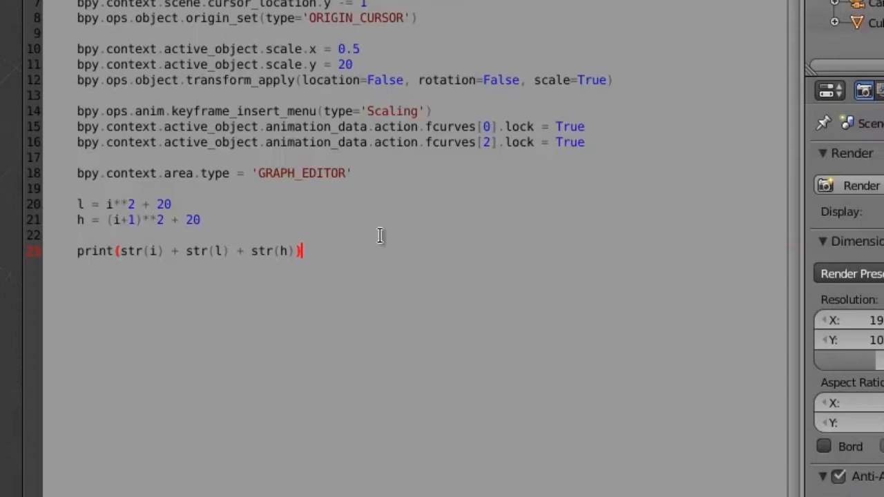
After a blank line, add a bpy.ops.graph.sound_bake call with the raw path to "Audiosonic Reconstructuation.aif", low = (l) and high = (h)
key("Return")
key("Return")
type("bpy.ops.graph.sound_bake(filepath=r'C:\\Users\\Marco\\Desktop\\Blender Stuff\\TUTORIALS\\Audio Visualisation\\Audiosonic Reconstructuation.aif', low = (l), high = (h))")
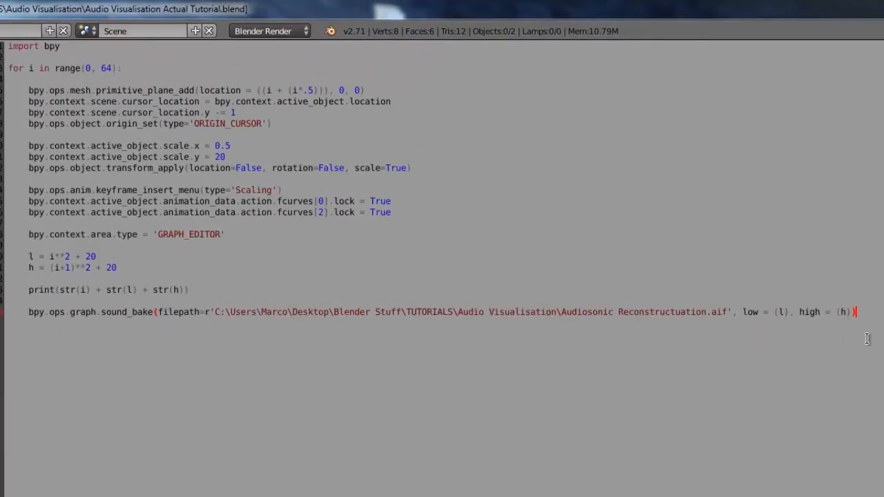
left_click(864, 304)
left_click(467, 311)
left_click(825, 312)
left_click_drag(742, 311, 849, 312)
left_click(786, 312)
left_click(58, 278)
left_click(58, 267)
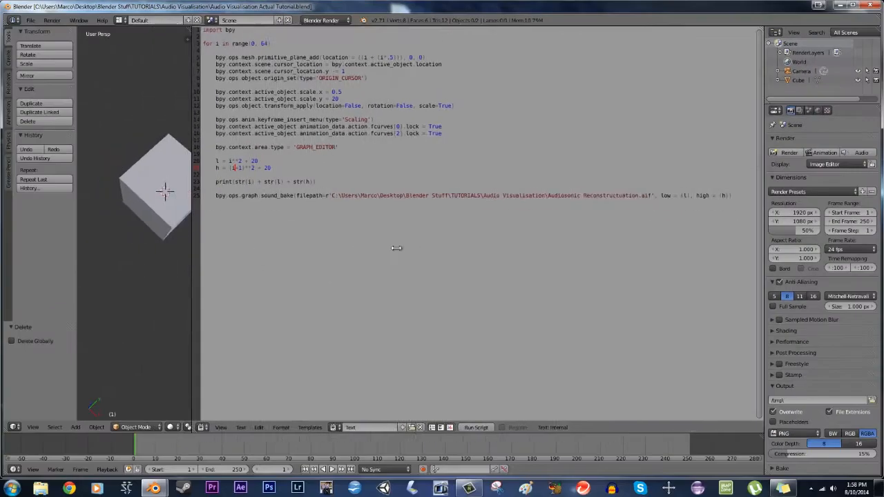
Enlarge the 3D view, insert a Scaling keyframe on the cube, and show its transform properties
left_click_drag(201, 250, 502, 251)
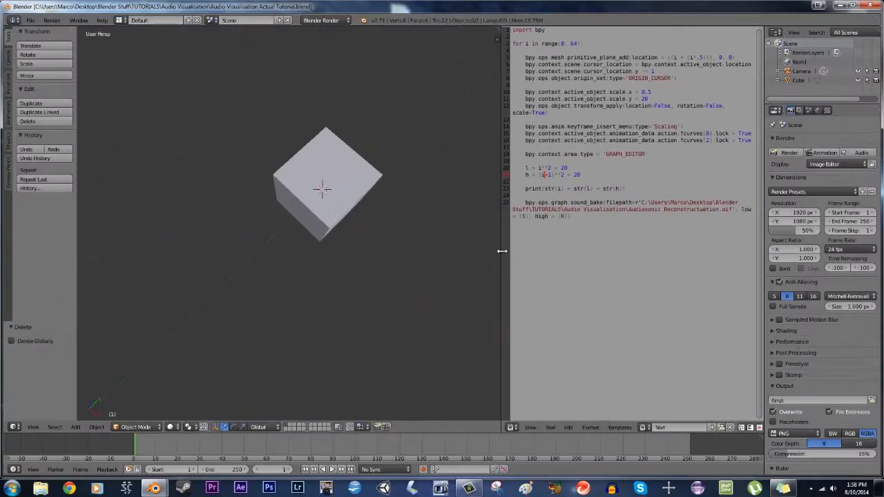
right_click(318, 197)
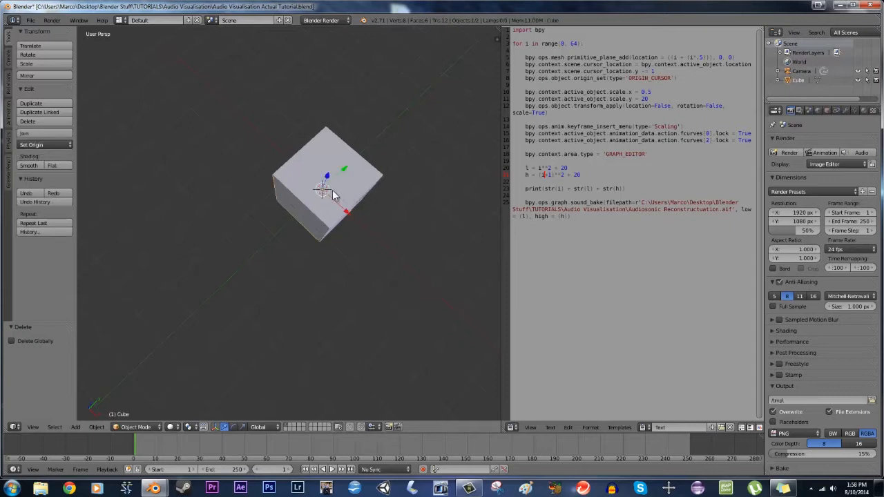
key("i")
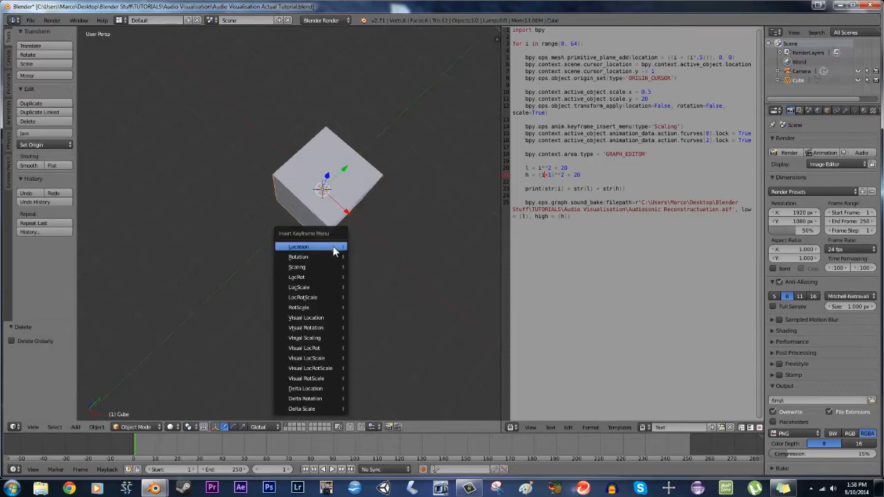
left_click(316, 269)
key("n")
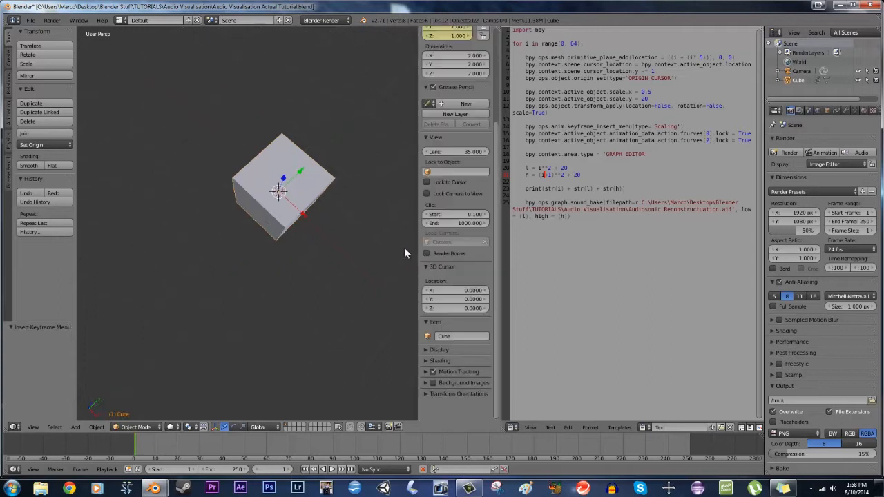
Switch the script area to the Graph Editor, view the Bake Sound to F-Curves file and frequency options, and cancel
left_click(512, 427)
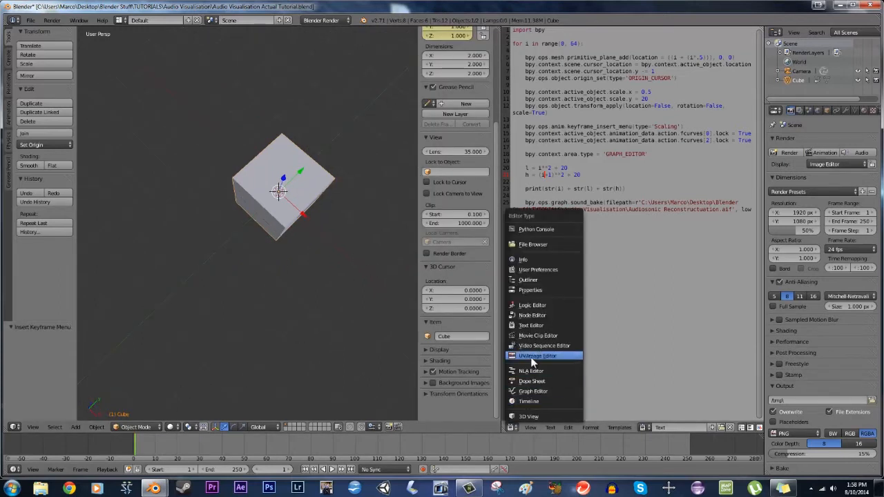
left_click(537, 391)
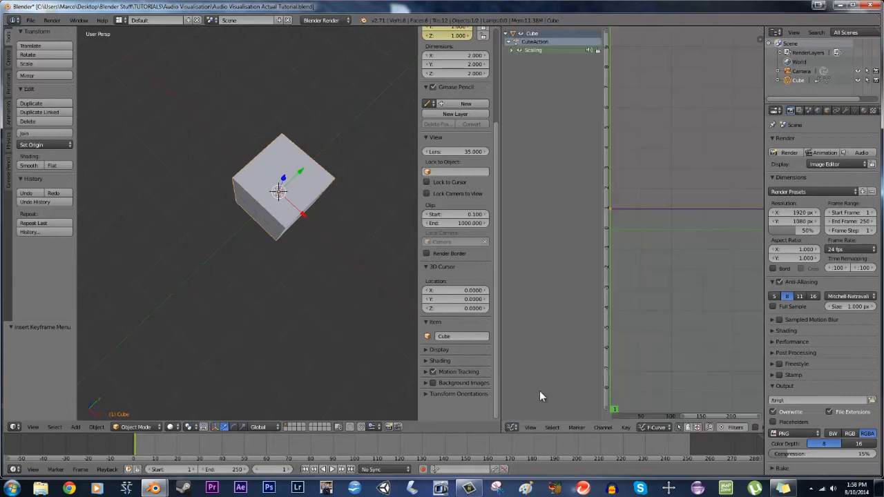
left_click(622, 428)
left_click(654, 370)
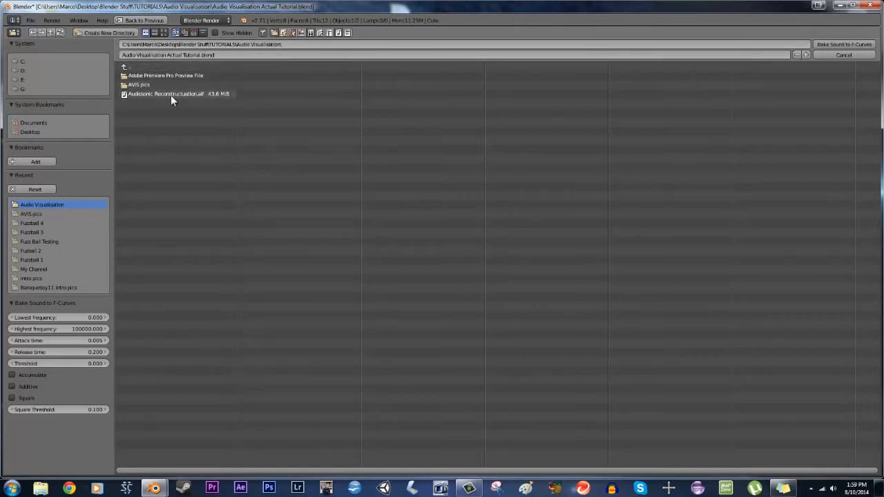
left_click(841, 54)
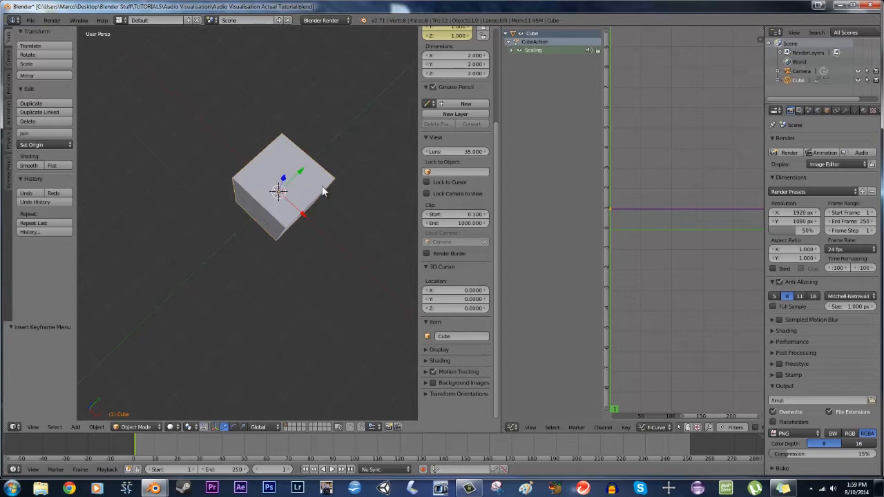
Return the area to the Text Editor and delete the cube from the scene
left_click(511, 428)
left_click(533, 326)
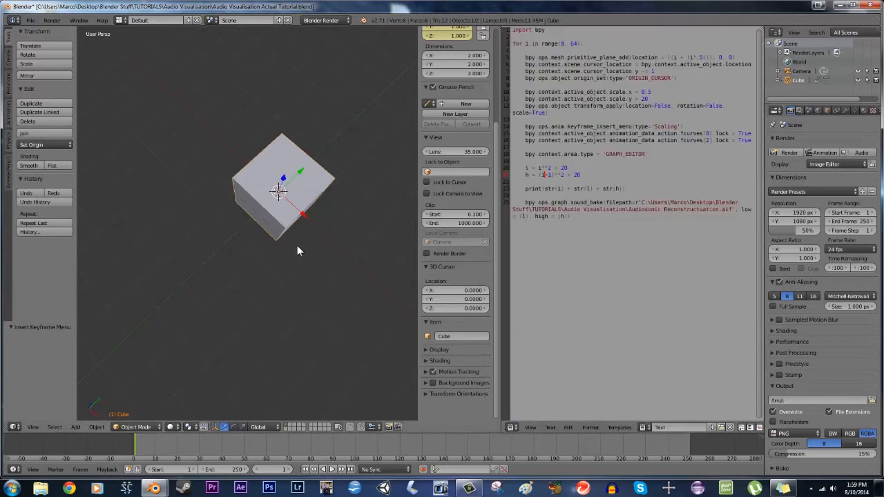
key("x")
left_click(289, 206)
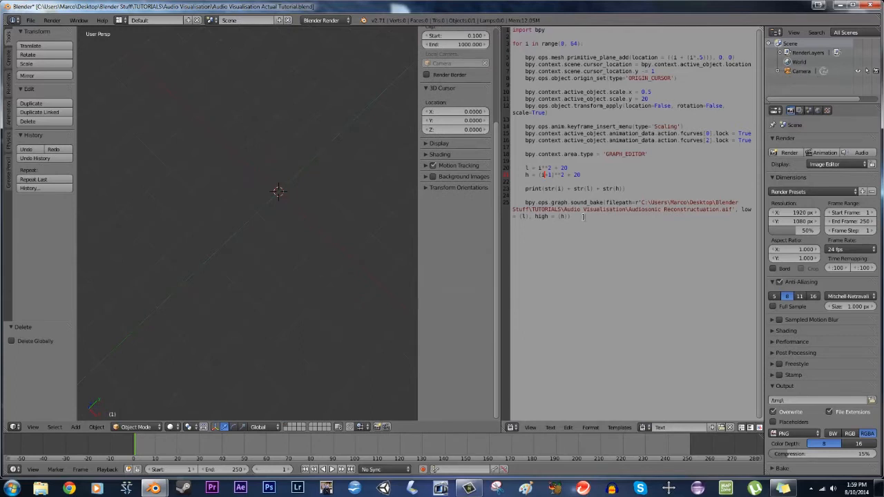
Widen the script area and examine the quoted audio file path in the sound_bake line
left_click_drag(498, 229, 219, 240)
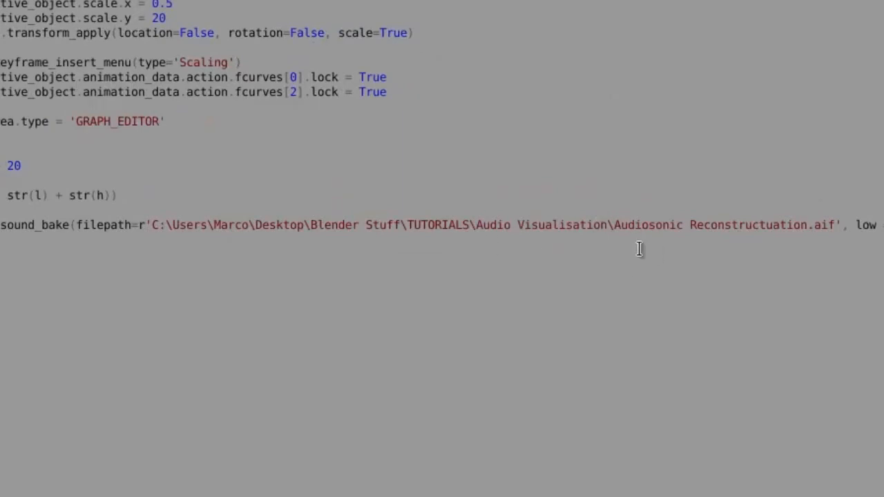
left_click_drag(614, 227, 843, 223)
left_click(842, 225)
left_click(152, 225)
left_click(140, 227)
left_click(159, 226)
left_click_drag(145, 227, 842, 227)
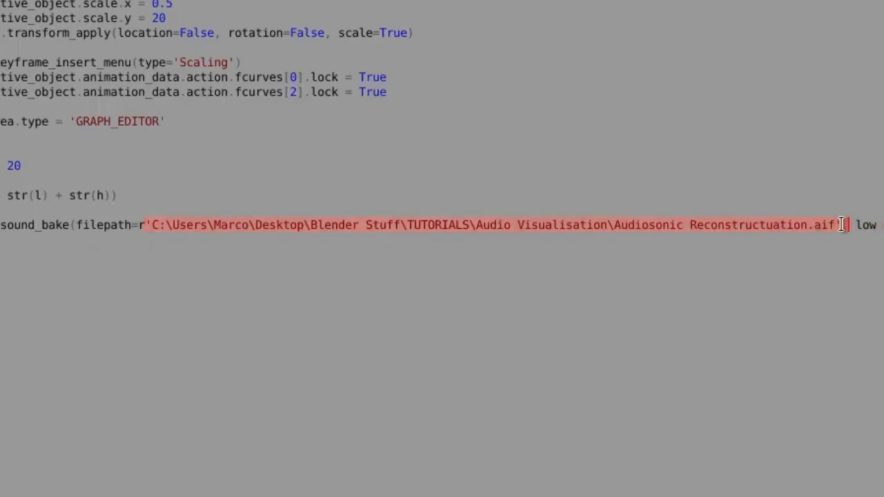
left_click(152, 235)
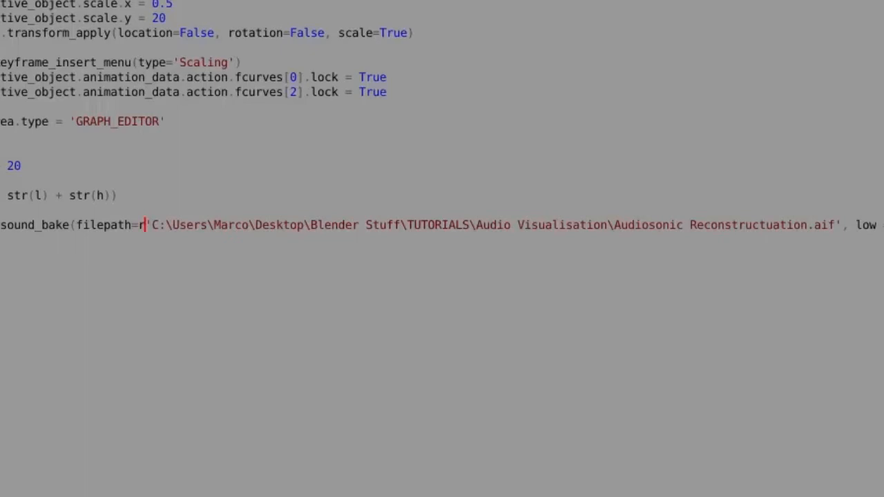
left_click_drag(0, 339, 154, 345)
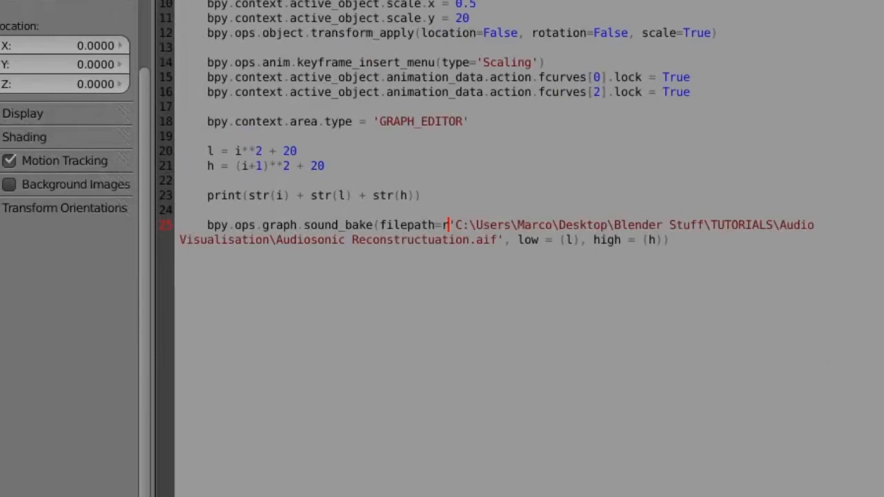
After a blank line, add "bpy.context.active_object.animation_data.action.fcurves[1].lock = True" at the end of the loop
left_click(738, 237)
key("Return")
key("Return")
type("bpy.context.active_object.animation_data.action.fcurves[1].lock = True")
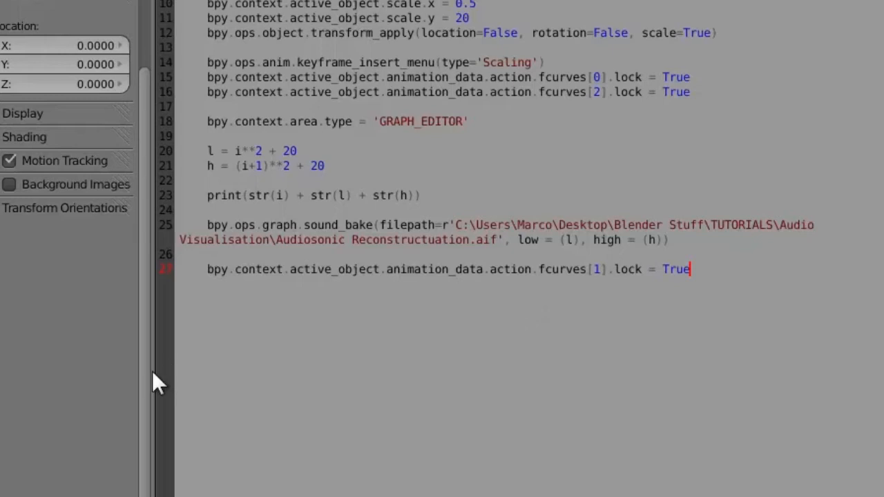
left_click(603, 269)
left_click(698, 270)
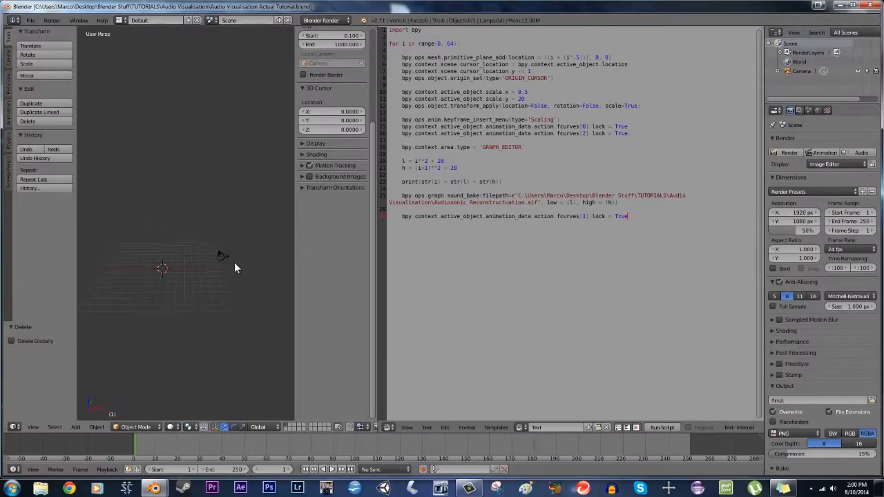
Run the script to generate the audio bars
mouse_move(234, 263)
middle_mouse_down()
mouse_move(277, 252)
mouse_move(224, 270)
middle_mouse_up()
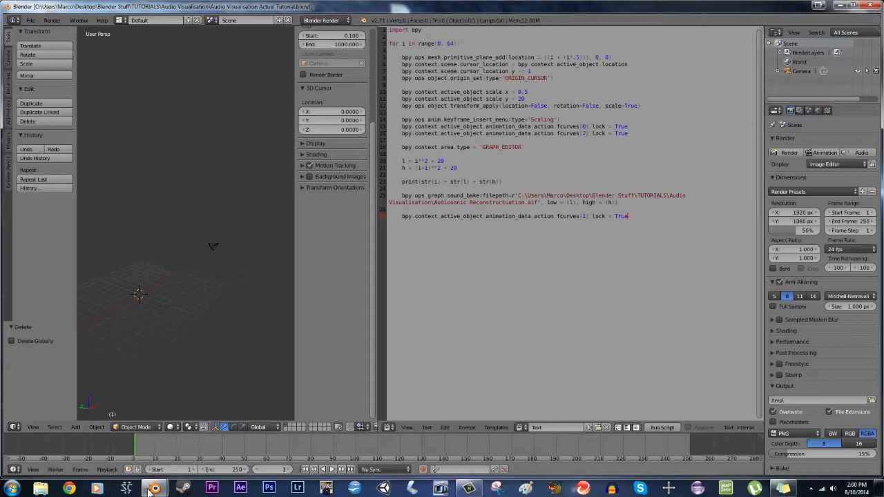
left_click(663, 428)
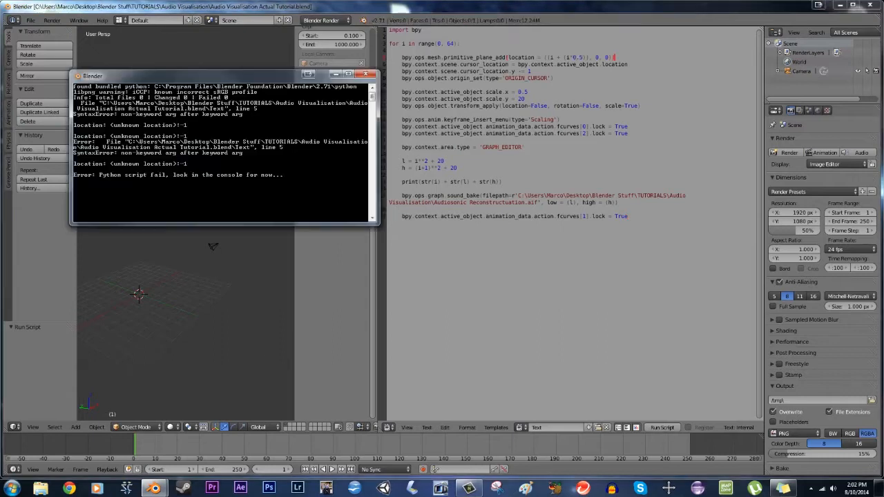
left_click(666, 426)
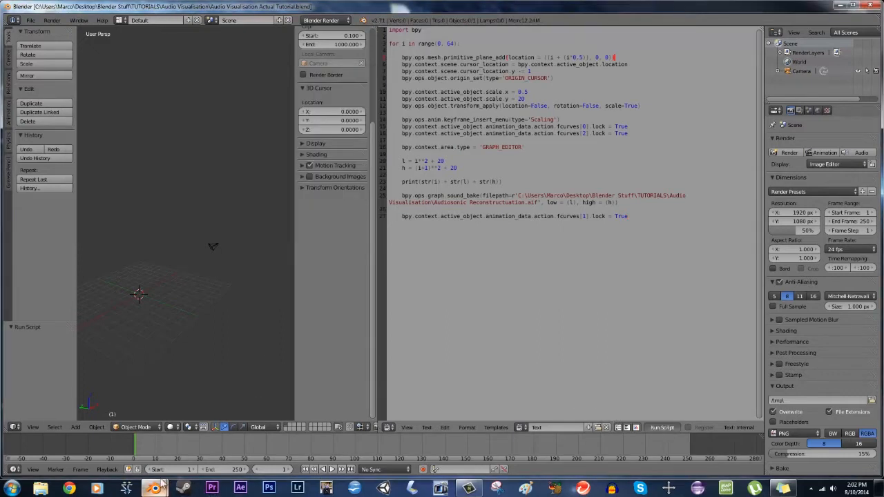
Check the script's printed output in the system console, and enlarge the 3D view beside the Graph Editor
mouse_move(183, 487)
left_click(179, 444)
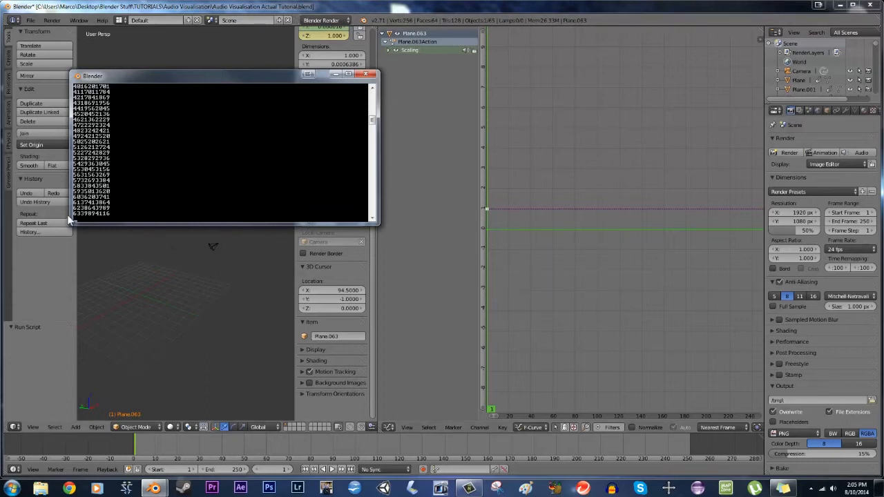
left_click(376, 7)
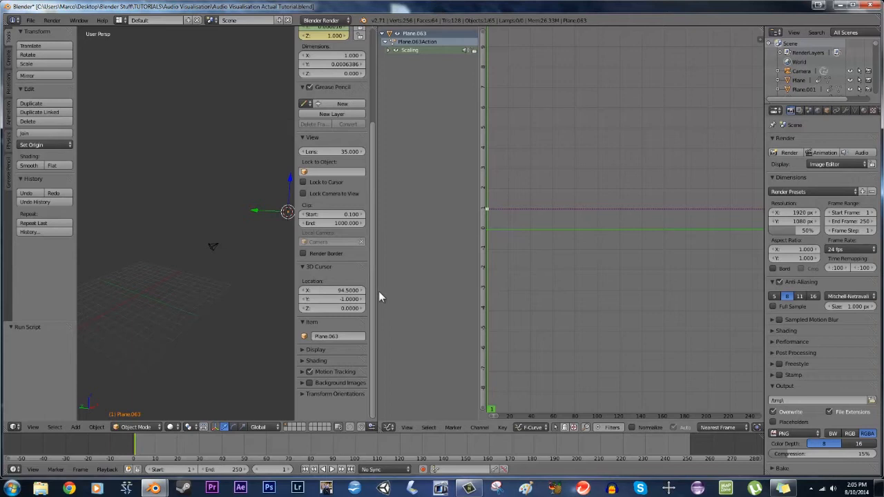
left_click_drag(377, 291, 600, 297)
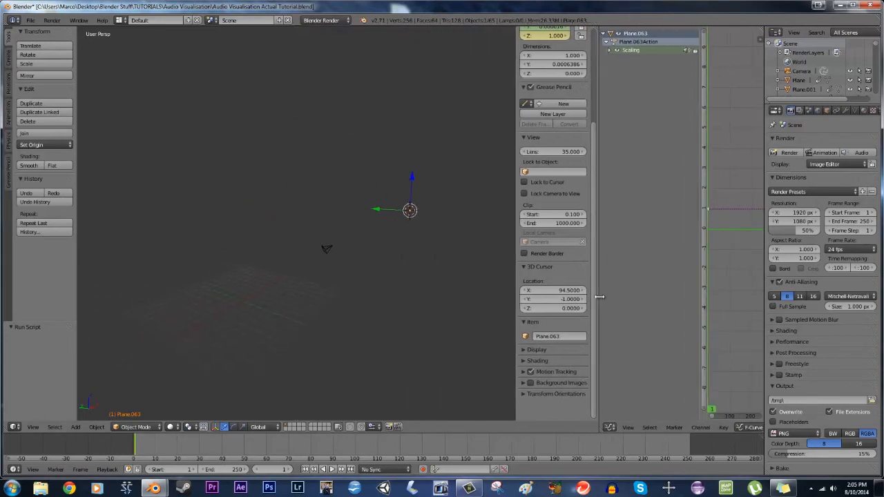
Scrub through the timeline to inspect the bars' animation, and return to the first frame
middle_click_drag(398, 304, 306, 333)
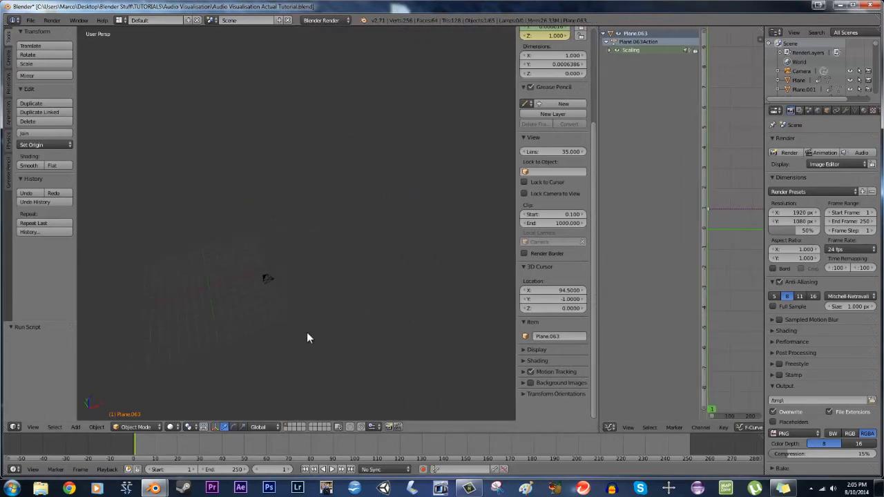
scroll(315, 333, "down", 6)
middle_click_drag(325, 290, 211, 314)
middle_click_drag(211, 363, 201, 387)
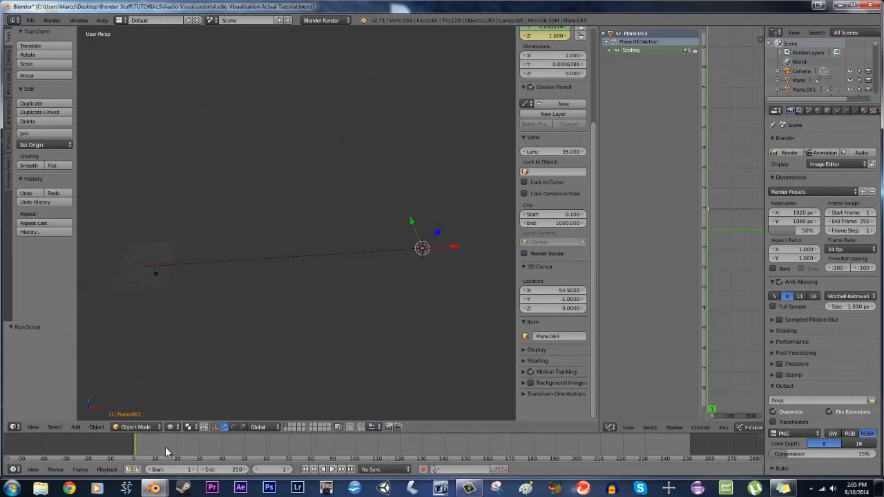
left_click_drag(165, 447, 700, 450)
left_click_drag(605, 452, 186, 437)
left_click(304, 470)
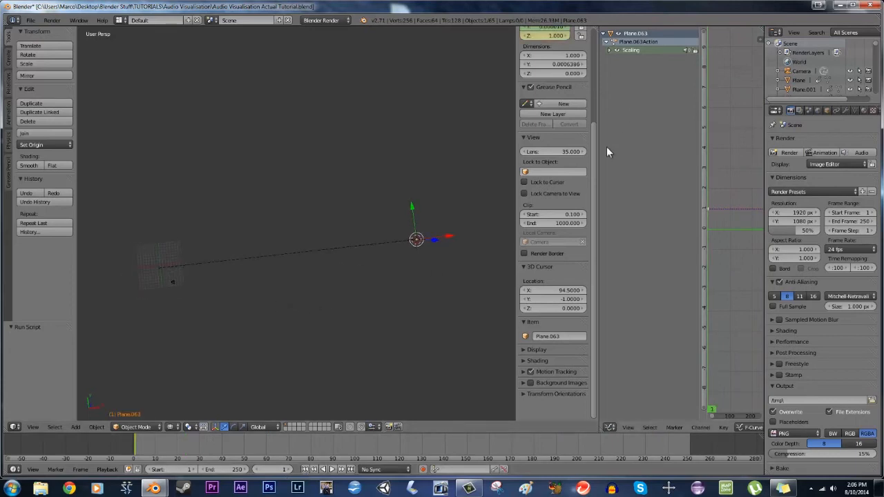
Widen the Graph Editor area, split it horizontally, and change the upper half to the Video Sequence Editor
left_click_drag(595, 169, 384, 168)
left_click_drag(763, 29, 484, 233)
left_click(402, 238)
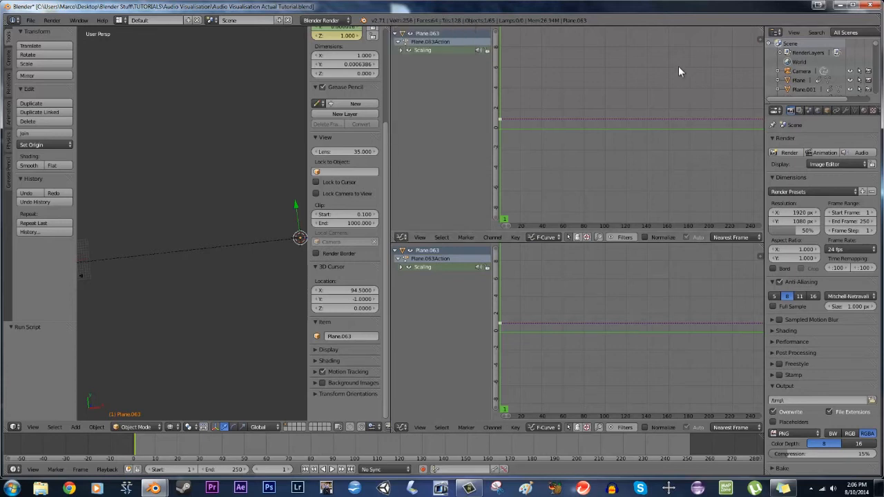
left_click(402, 239)
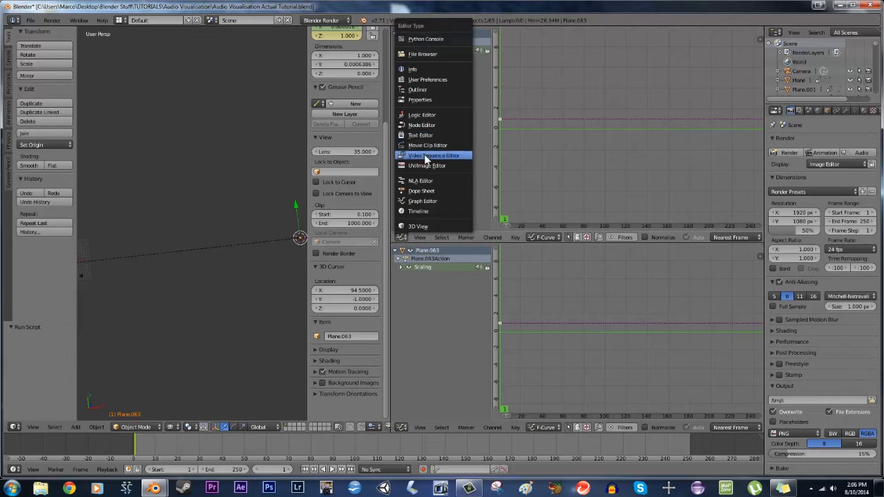
left_click(425, 155)
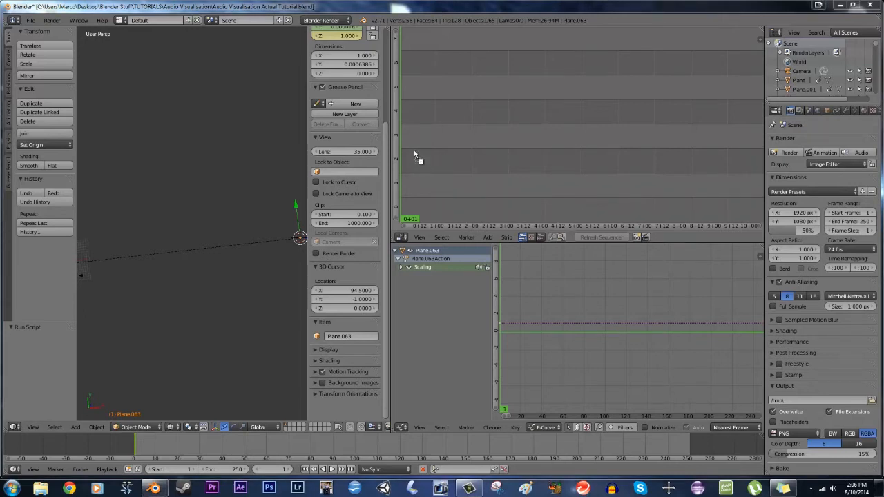
Add the audio file "Audiosonic Reconstructuation.aif" to the sequencer as a sound strip on channel 1, starting at frame 1
left_click_drag(406, 167, 413, 169)
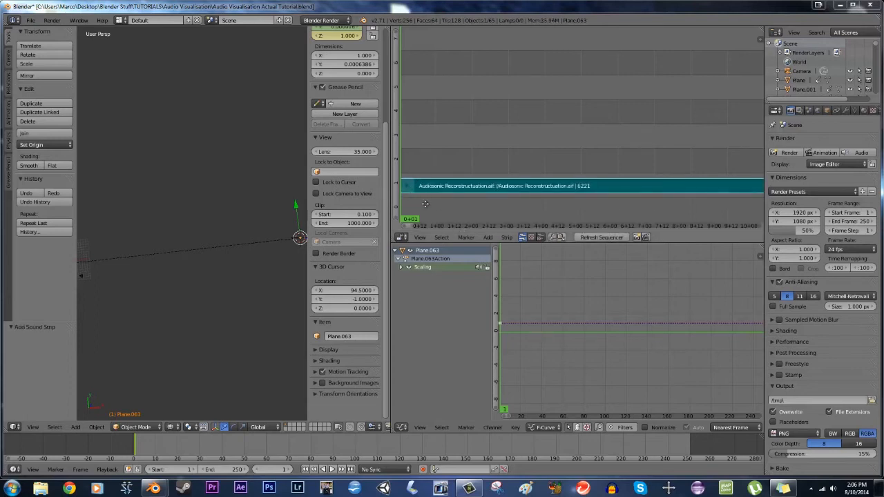
middle_click_drag(420, 200, 546, 199)
scroll(543, 199, "up", 12)
middle_click_drag(449, 190, 534, 192)
scroll(482, 189, "up", 3)
left_click(547, 189)
left_click(507, 190)
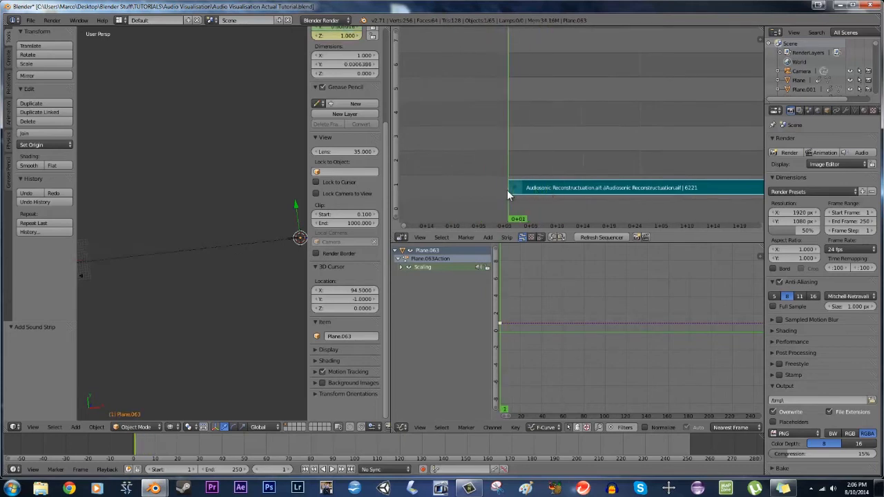
Play the animation with sound from the start of the timeline, stop it, and scrub to frame 175
left_click(139, 451)
left_click(135, 452)
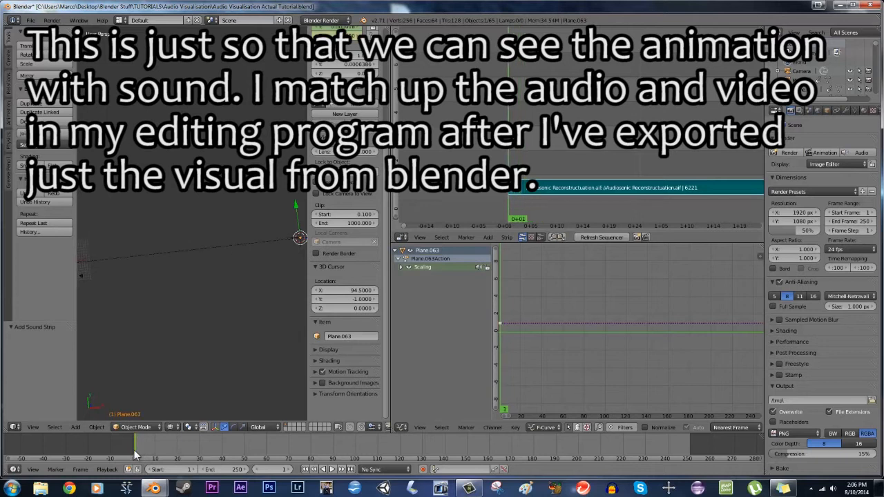
left_click(138, 451)
left_click(136, 453)
middle_click_drag(217, 350, 187, 296)
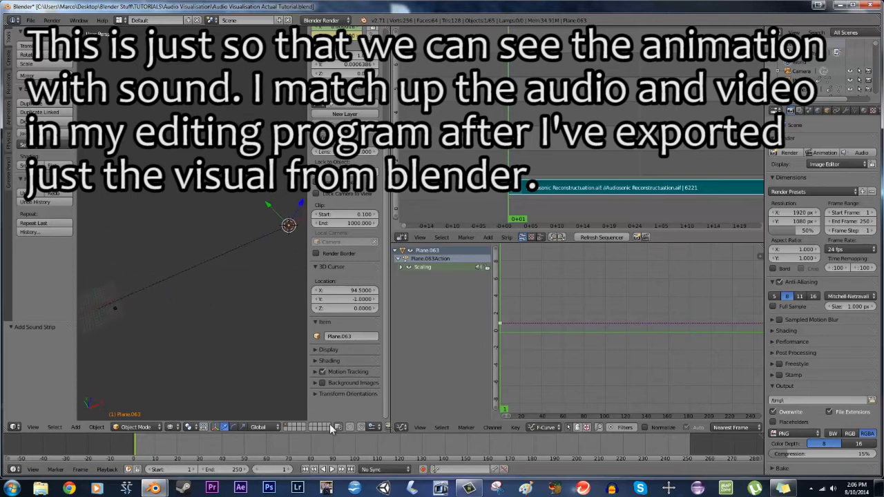
left_click(331, 469)
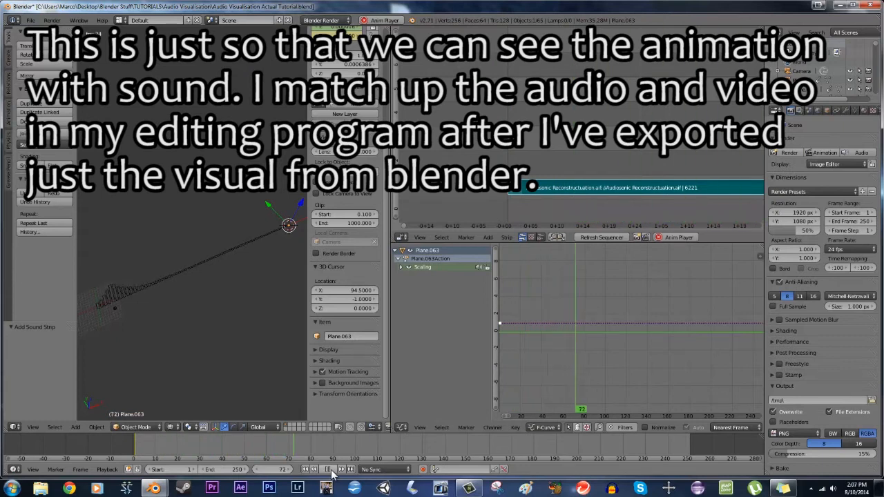
left_click(329, 469)
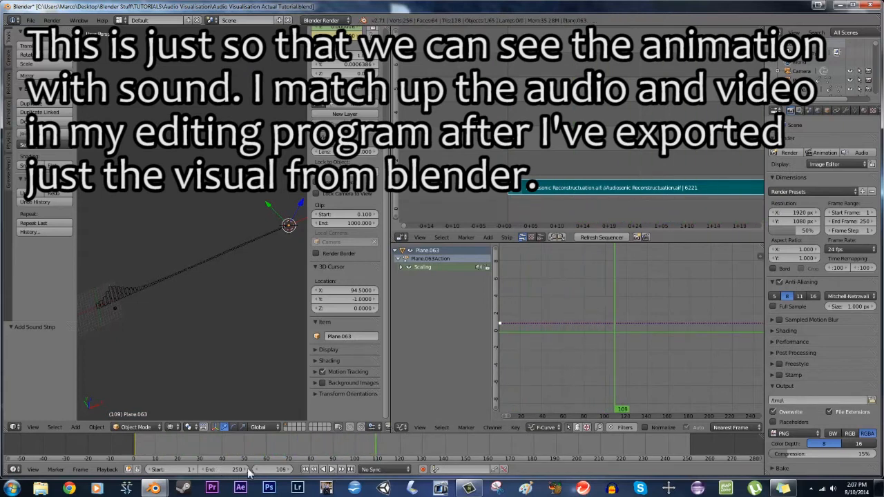
left_click_drag(312, 445, 518, 442)
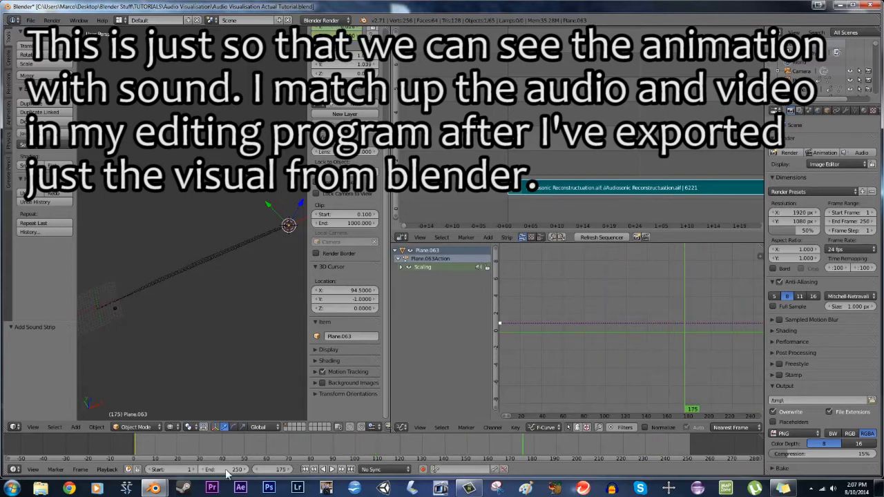
Set the animation's end frame to 6200 and move the current frame to 1760
left_click(224, 470)
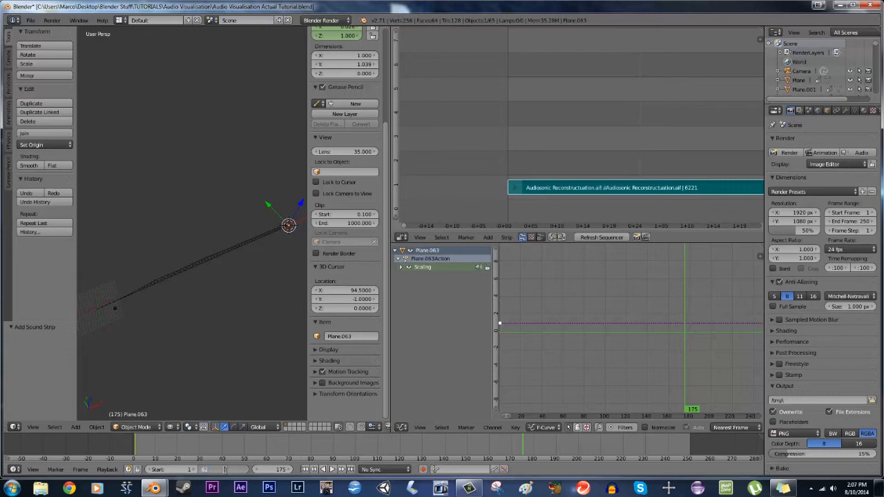
key("Return")
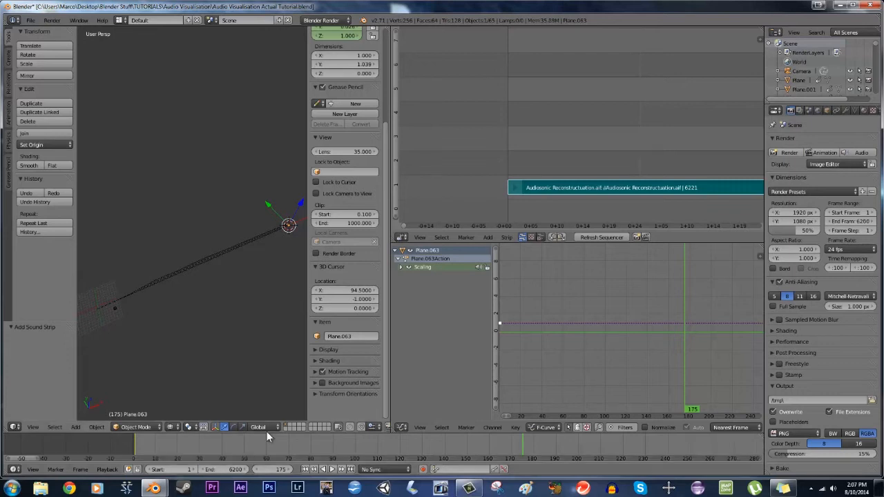
scroll(285, 448, "down", 6)
scroll(285, 452, "down", 8)
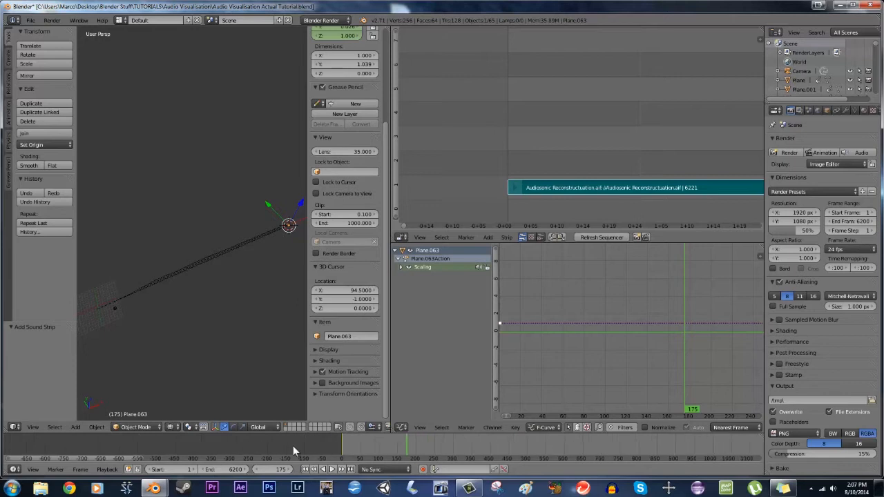
scroll(465, 449, "down", 8)
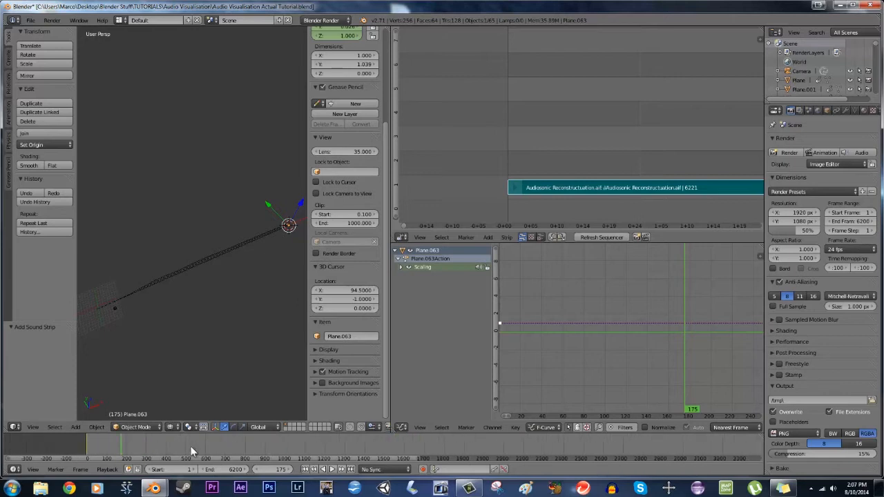
left_click(398, 448)
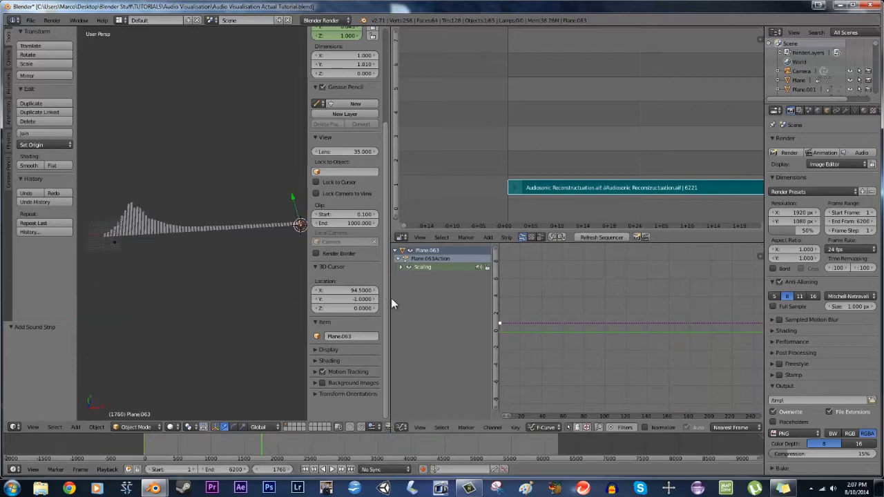
In an enlarged 3D view, align the camera to an angled view of the bars and render a test image
left_click_drag(391, 297, 649, 308)
middle_click_drag(416, 306, 449, 268)
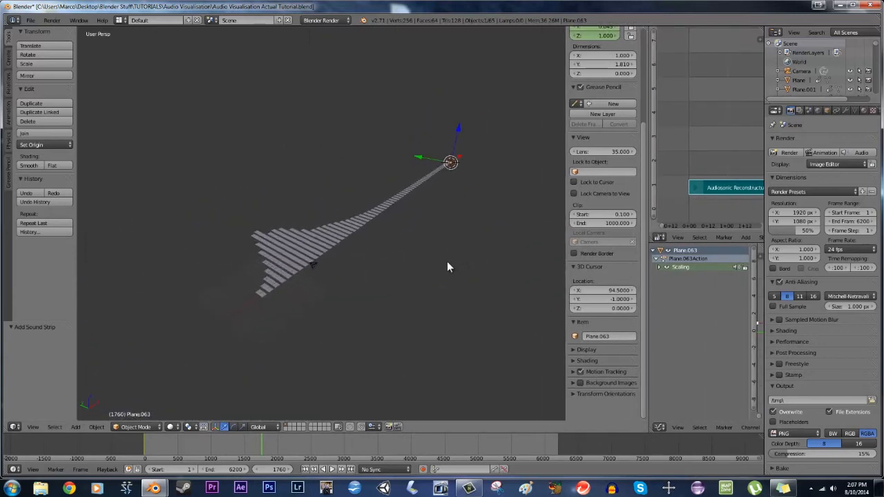
key("KP_0")
key("F12")
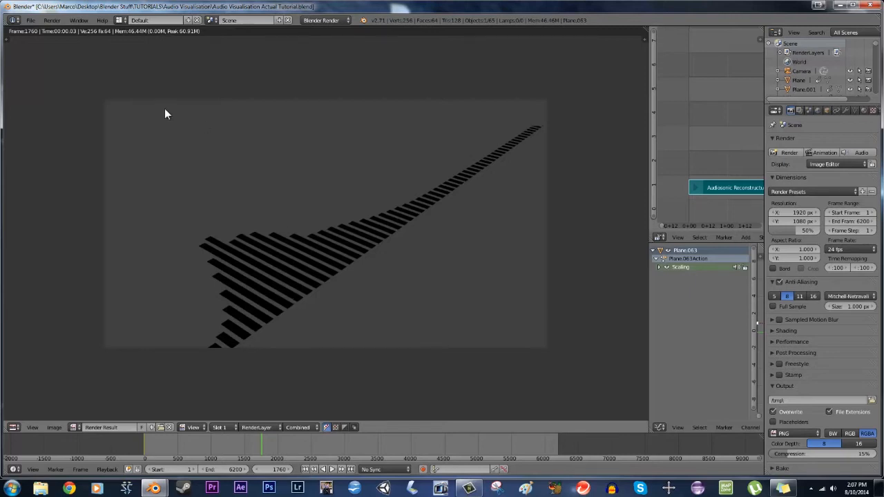
key("Escape")
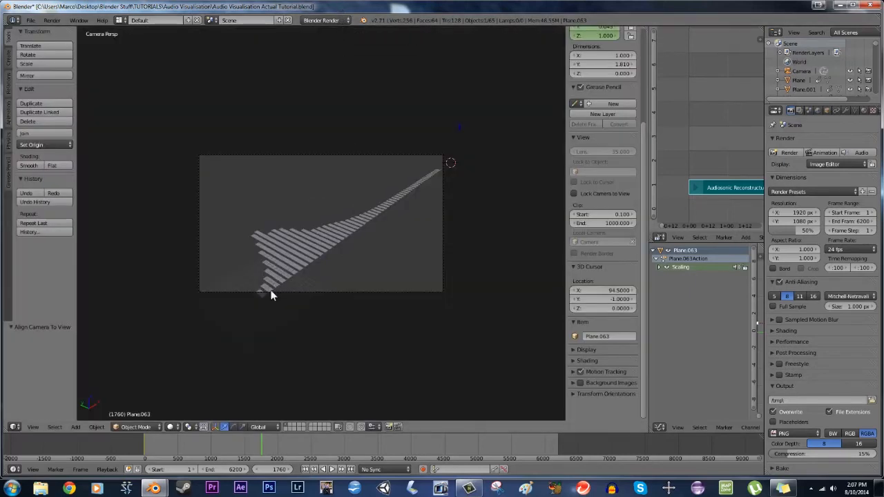
Set the world's horizon color to black
middle_click_drag(271, 295, 231, 198)
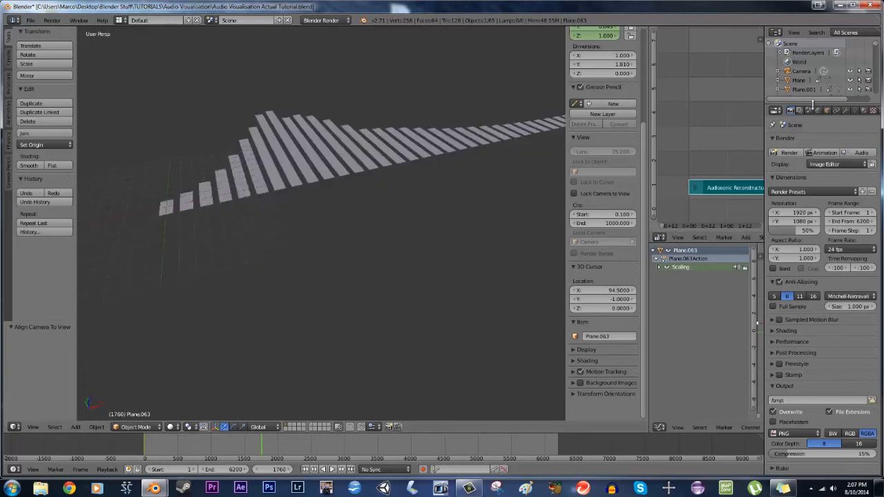
left_click(804, 193)
left_click(805, 231)
left_click(820, 111)
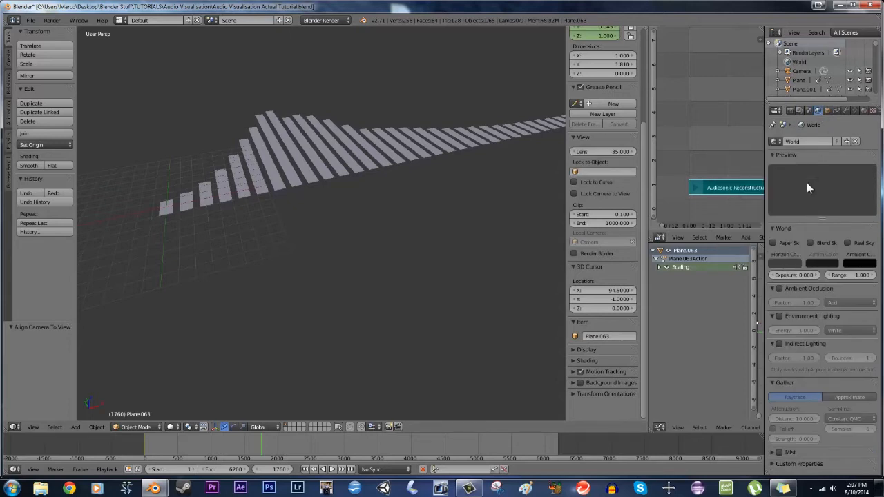
left_click(788, 261)
left_click_drag(794, 200, 798, 232)
Assign the existing material "Material" to the first bar of the row
right_click(170, 211)
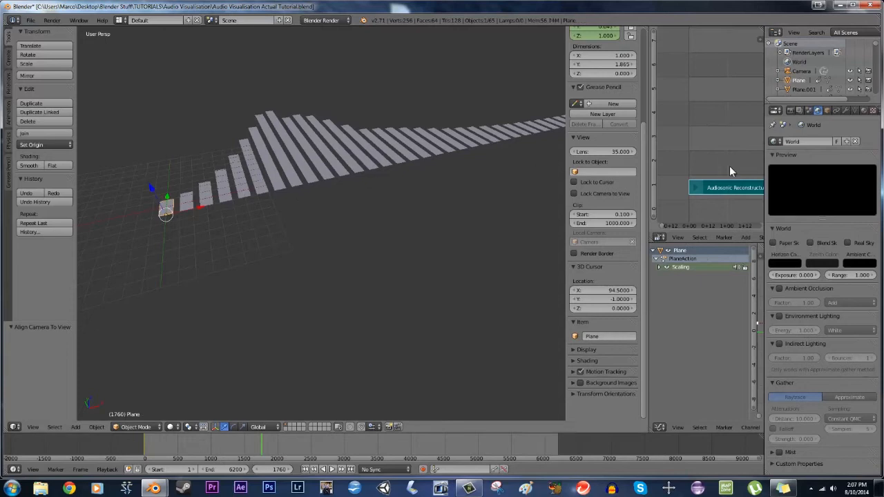
left_click(863, 110)
left_click(777, 171)
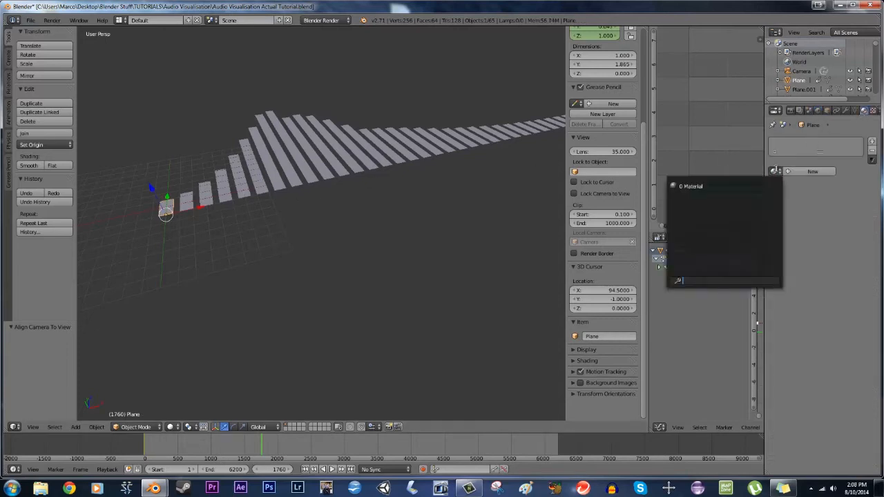
left_click(767, 185)
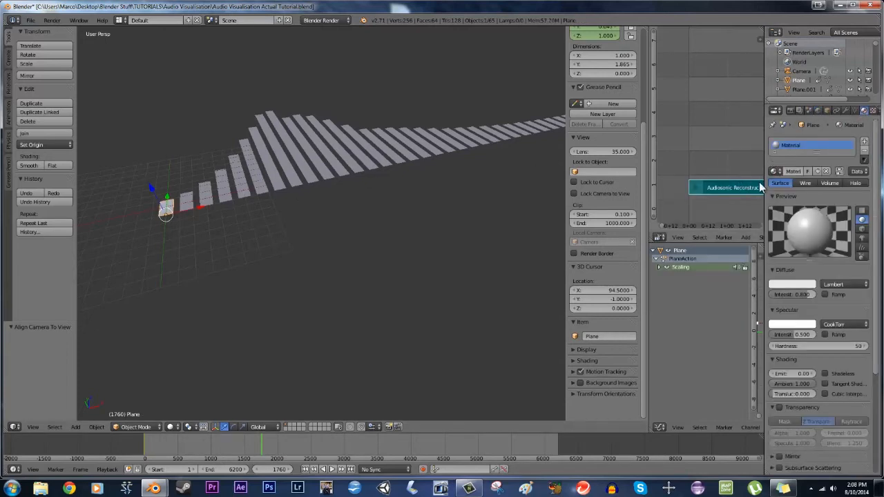
Make the first bar's material shadeless and set its diffuse color to blue (R 0.015, G 0.149, B 0.800)
left_click_drag(765, 190, 742, 189)
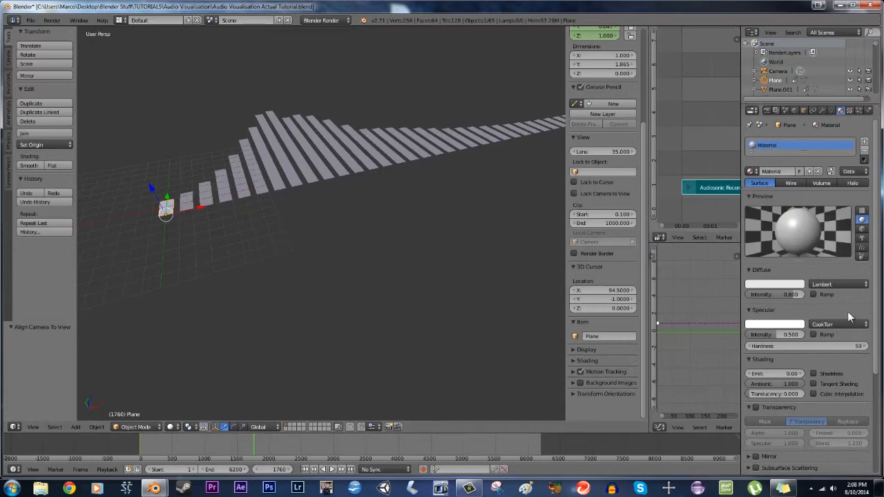
left_click(814, 374)
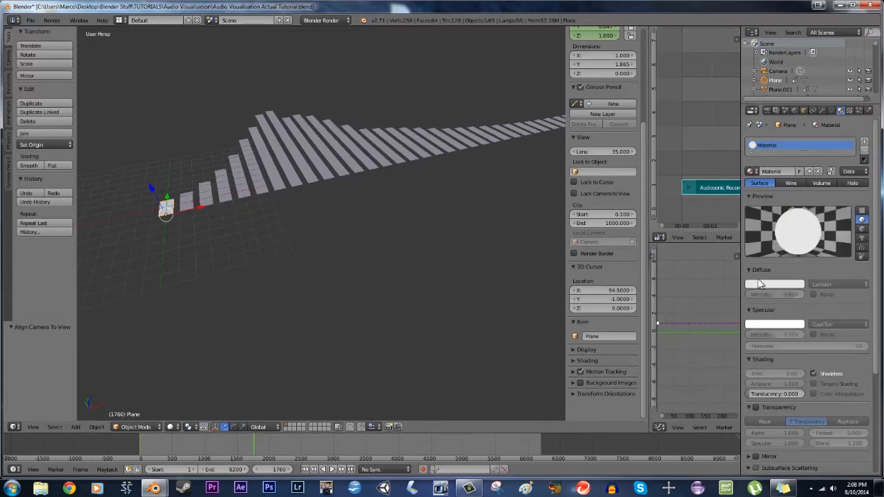
left_click(774, 286)
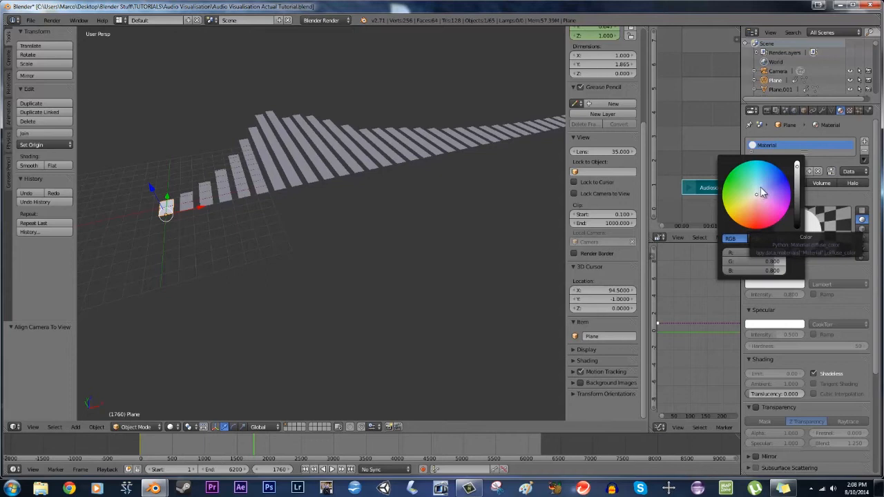
left_click_drag(762, 193, 777, 175)
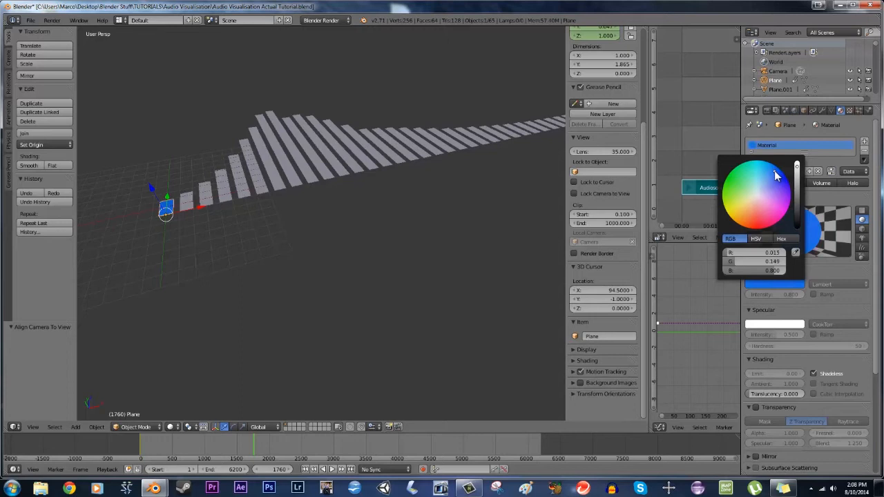
Render the current frame to check the blue bar, and view the scene through the camera
key("F12")
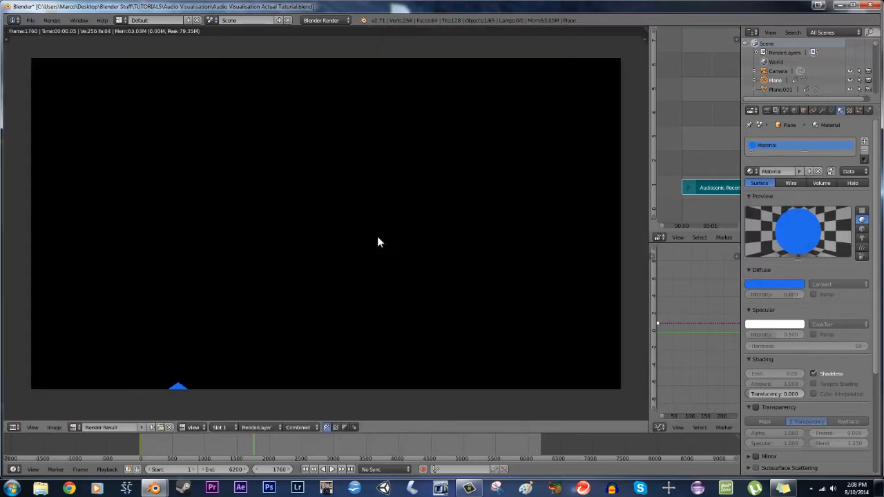
key("Escape")
key("ctrl+alt+KP_0")
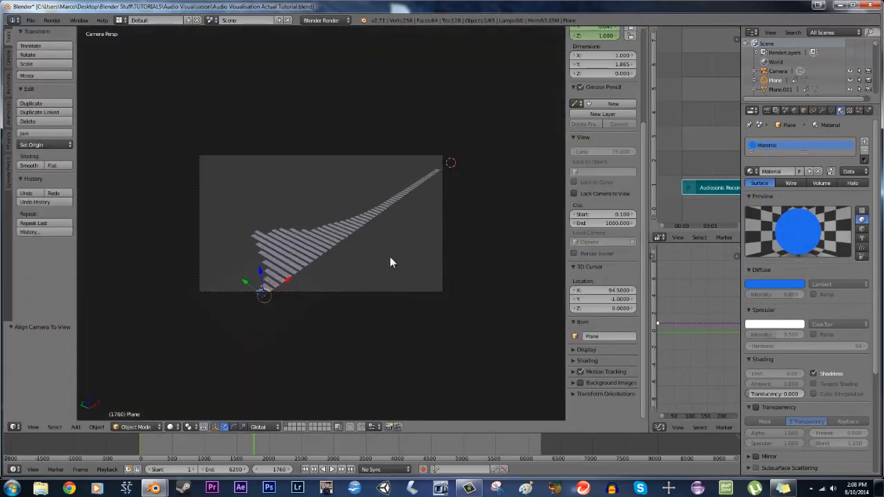
Select all the bars with the first bar active and link its blue material to the others, then deselect everything
middle_click_drag(321, 259, 292, 281)
middle_click_drag(260, 232, 274, 211)
scroll(275, 211, "down", 5)
middle_click_drag(368, 206, 328, 218, "shift")
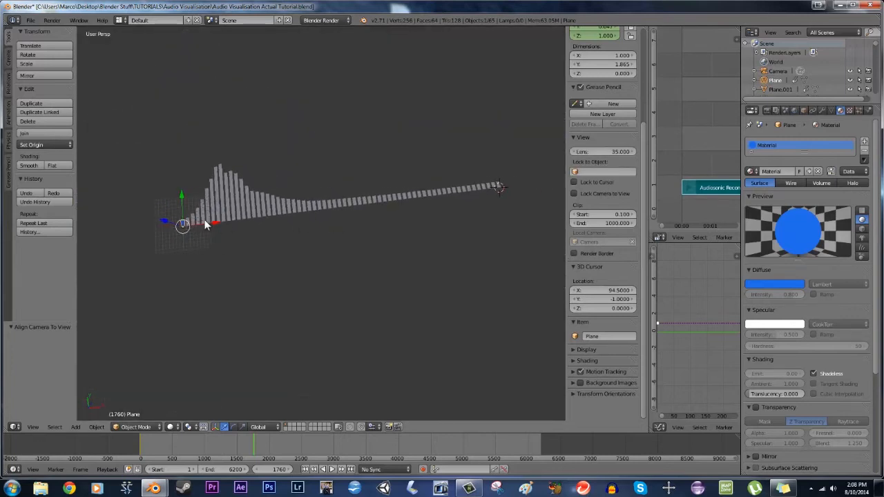
key("a")
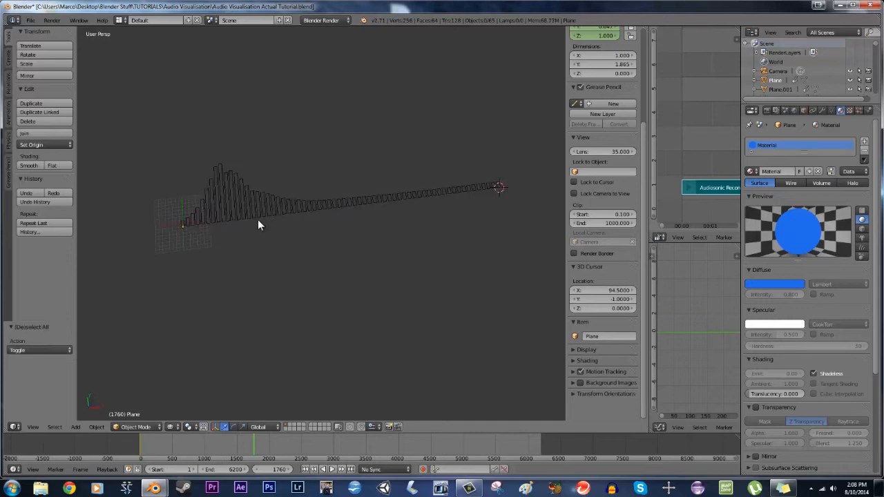
key("b")
left_click_drag(165, 127, 523, 237)
middle_click_drag(328, 230, 490, 167, "shift")
scroll(360, 189, "up", 6)
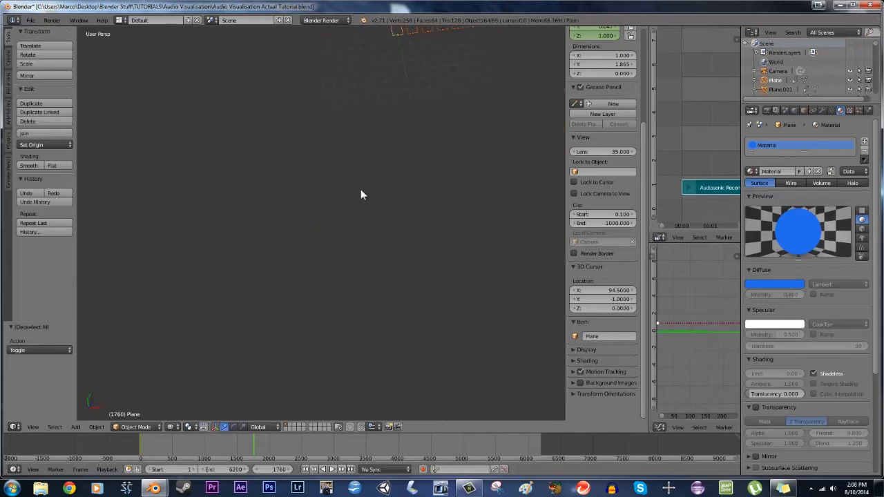
middle_click_drag(442, 38, 330, 228, "shift")
scroll(331, 287, "up", 4)
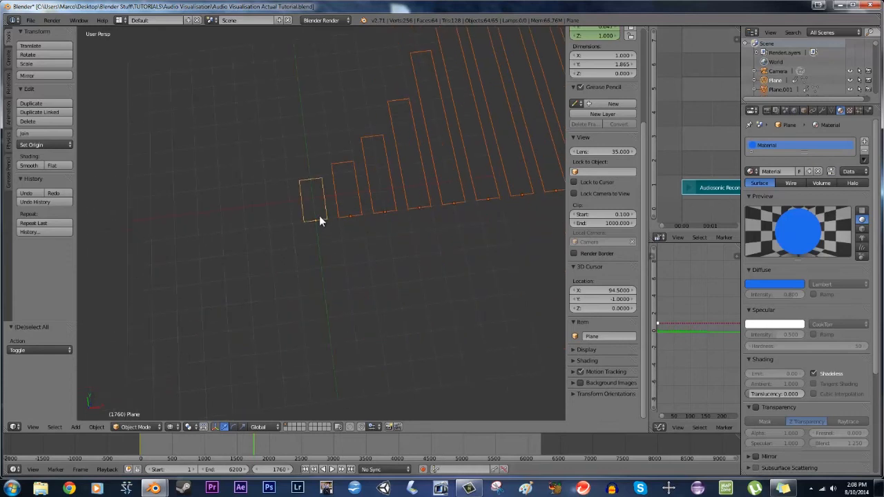
right_click(321, 218, "shift")
right_click(321, 219, "shift")
key("ctrl+l")
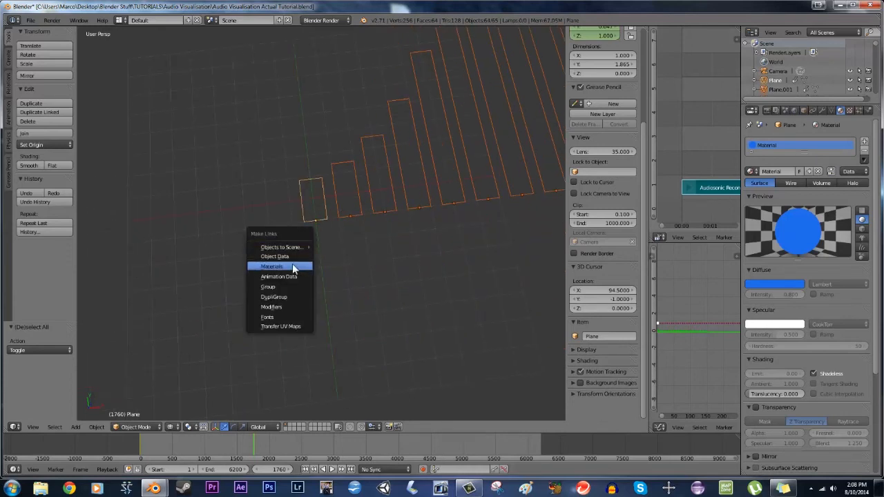
left_click(292, 265)
key("a")
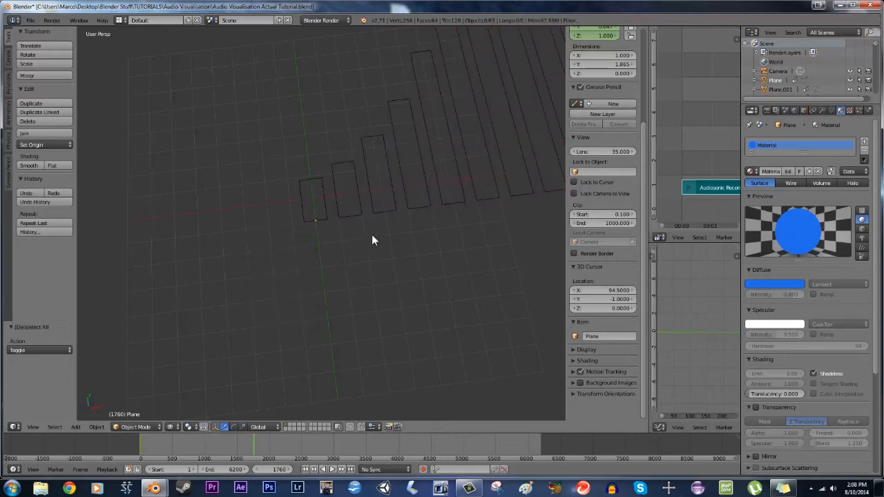
Switch the viewport to solid shading and render the current frame to check the material on all bars
key("z")
scroll(376, 232, "down", 6)
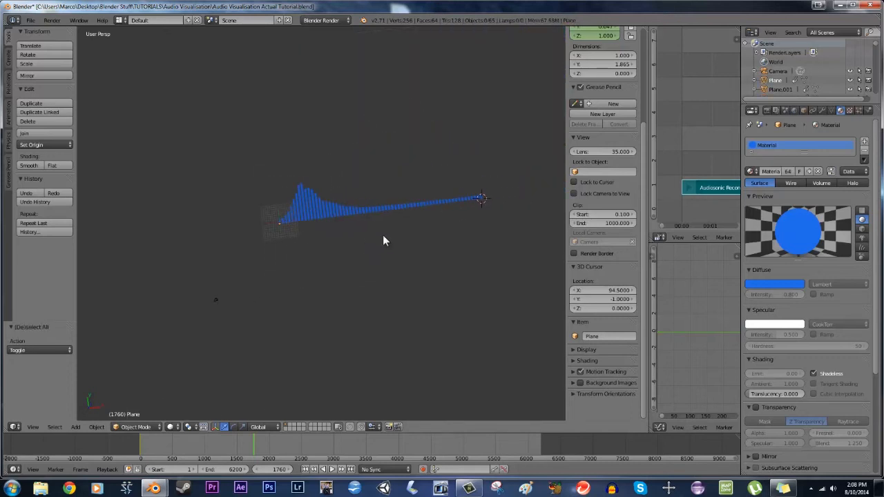
key("F12")
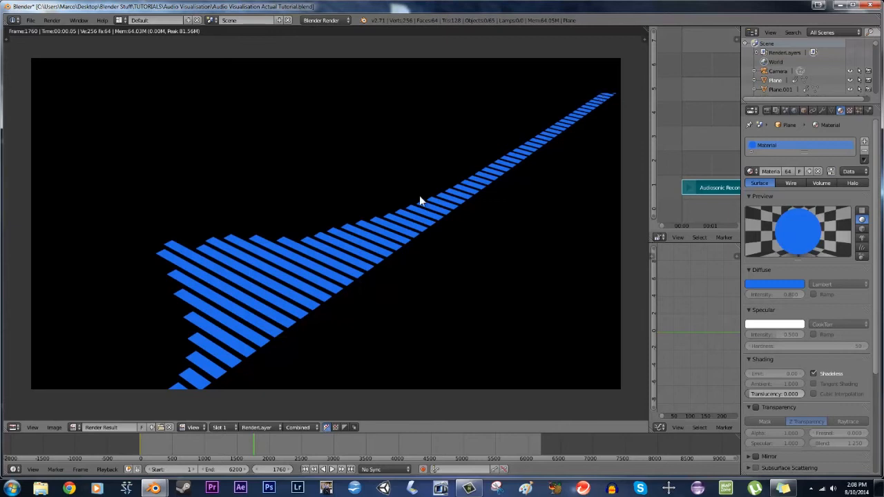
key("Escape")
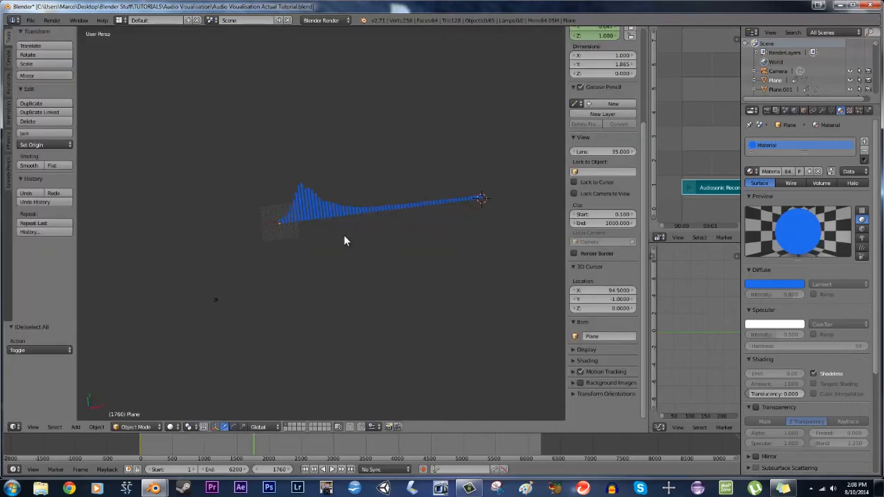
Set the 3D view's clip end distance to 5000
middle_click_drag(272, 313, 290, 285)
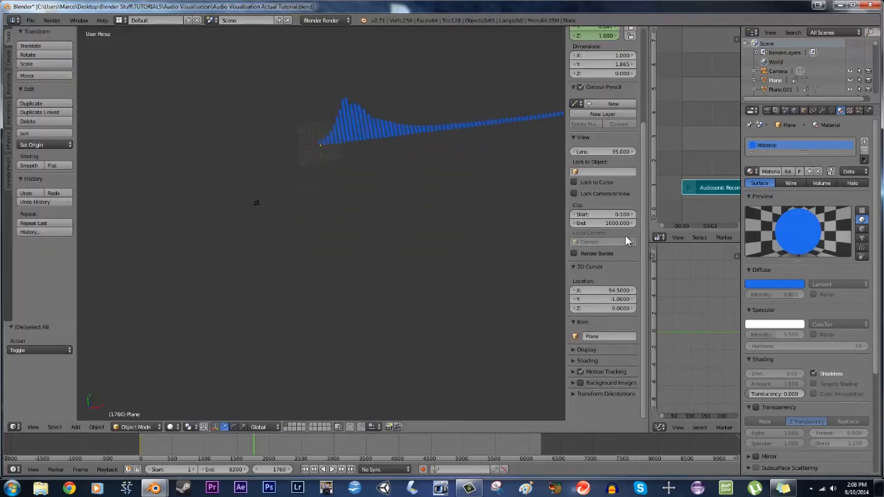
scroll(598, 325, "up", 3)
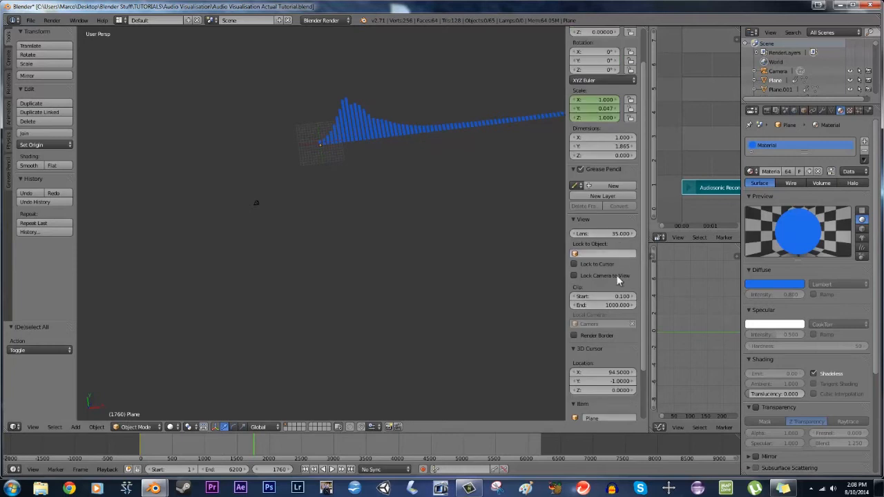
left_click(610, 305)
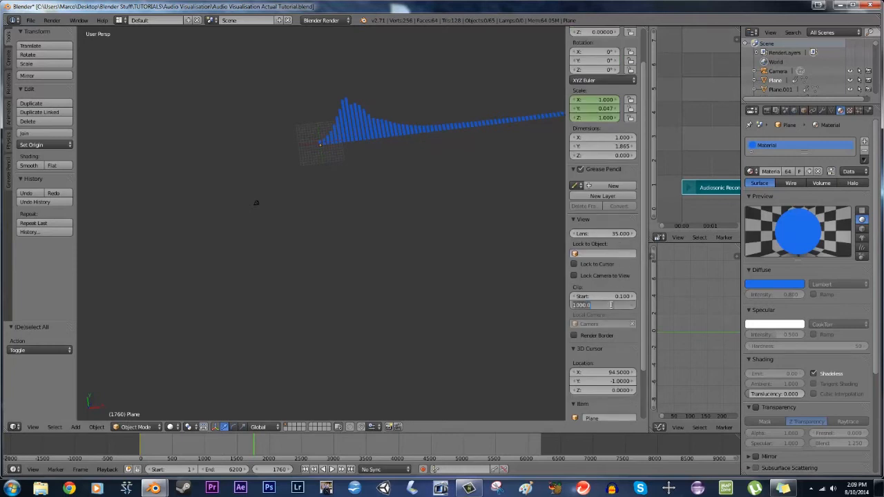
type("5000")
key("Return")
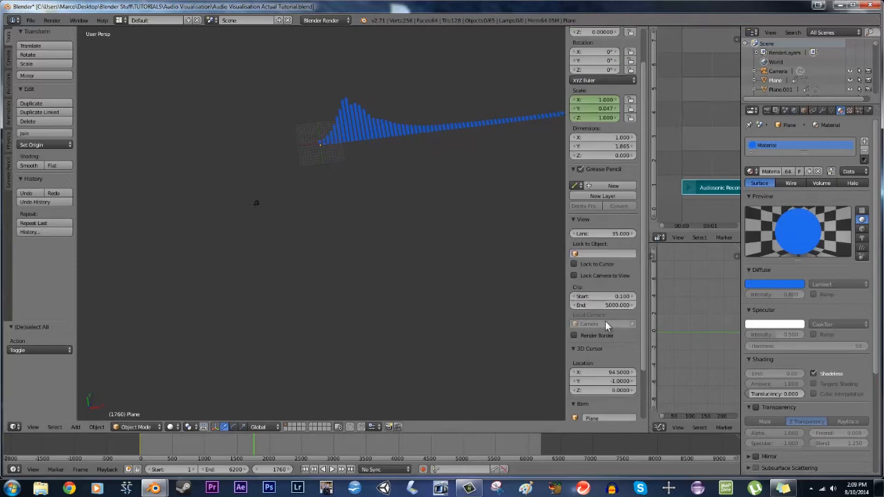
Select the camera and set its clipping end distance to 5000
middle_click_drag(509, 282, 340, 255)
right_click(224, 209)
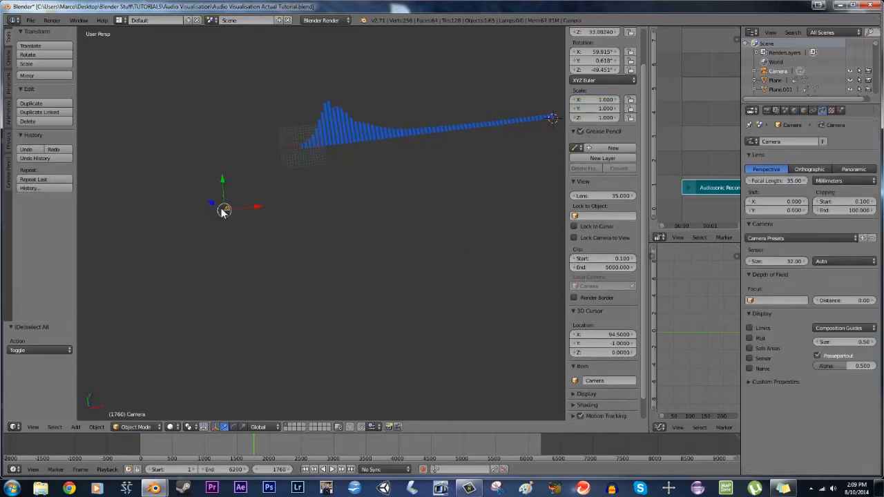
left_click(847, 210)
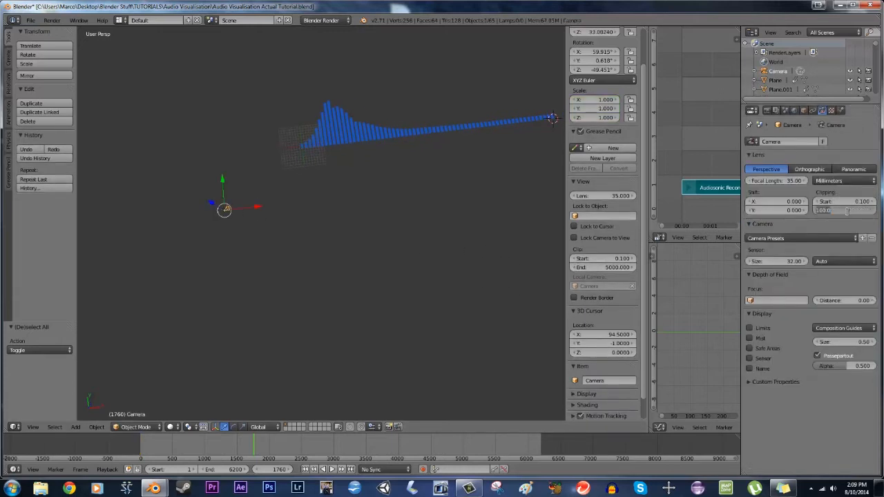
type("500")
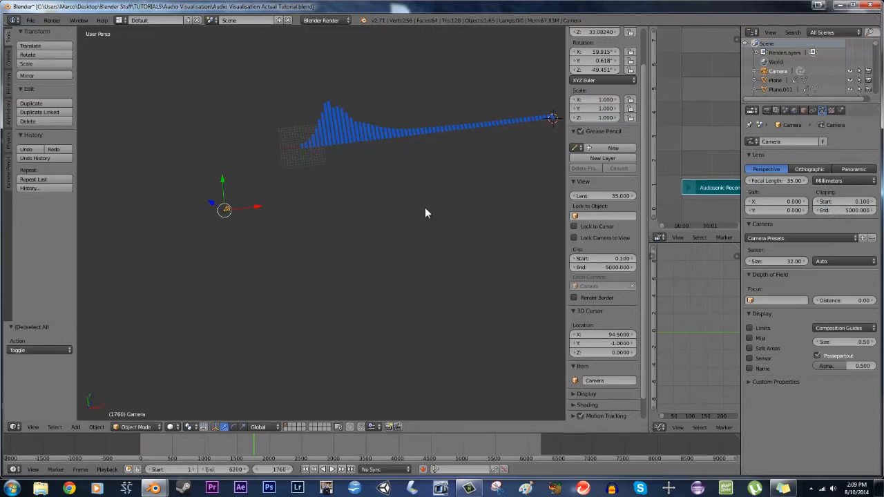
View the scene through the camera and render the current frame to check the far end of the bar row
key("KP_0")
key("F12")
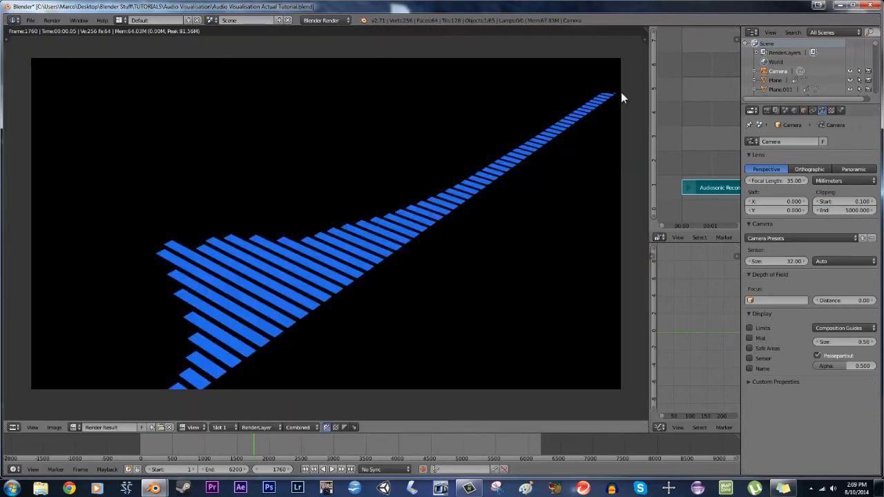
key("Escape")
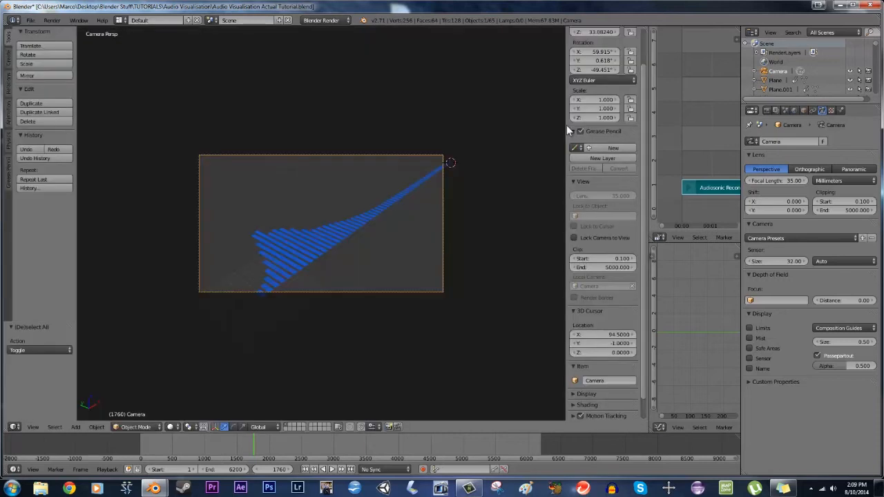
key("F12")
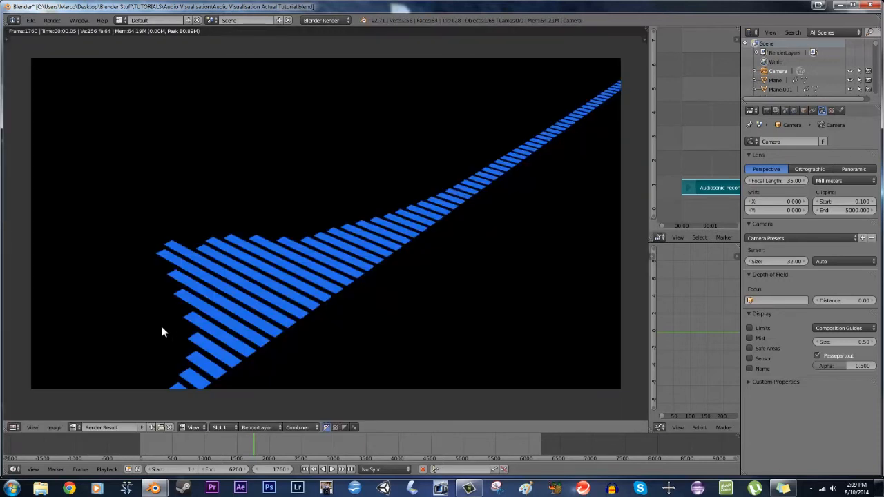
key("Escape")
middle_click_drag(422, 270, 300, 257)
scroll(399, 296, "down", 8)
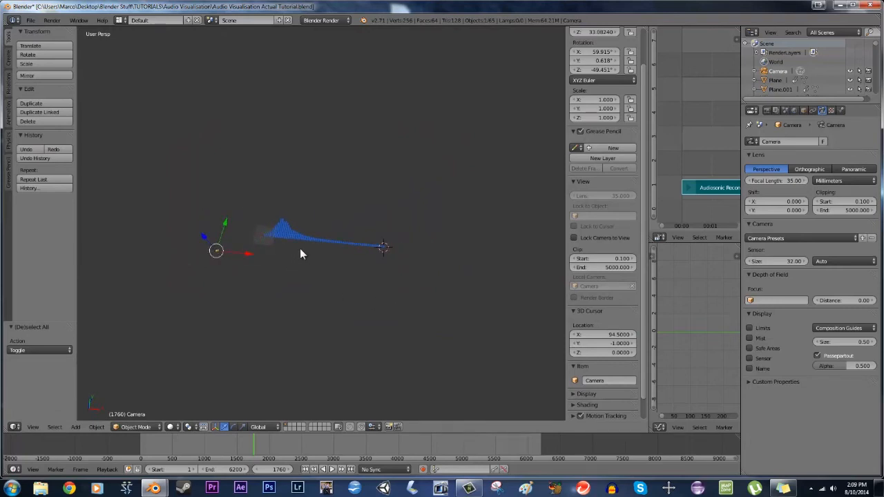
key("F12")
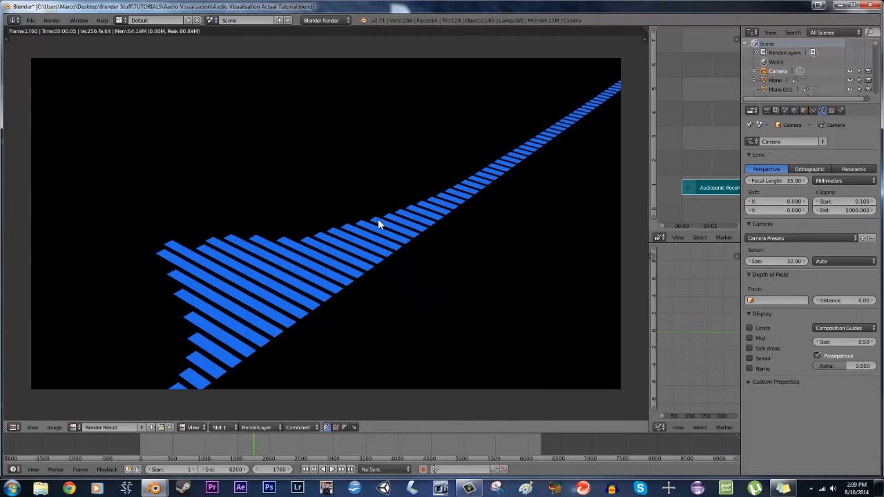
key("Escape")
Reset the camera's location to 0 on X, Y and Z
middle_click_drag(312, 259, 366, 225, "shift")
scroll(325, 222, "up", 4)
middle_click_drag(313, 222, 394, 271, "shift")
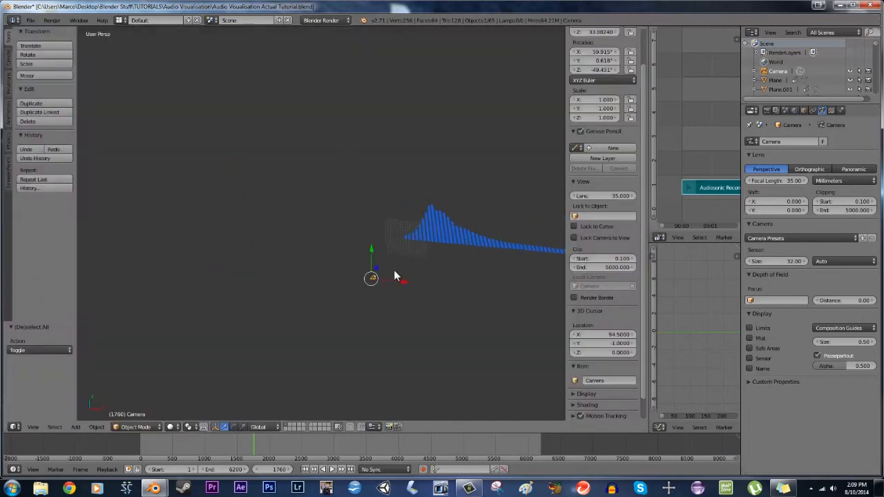
scroll(609, 90, "up", 2)
left_click(596, 54)
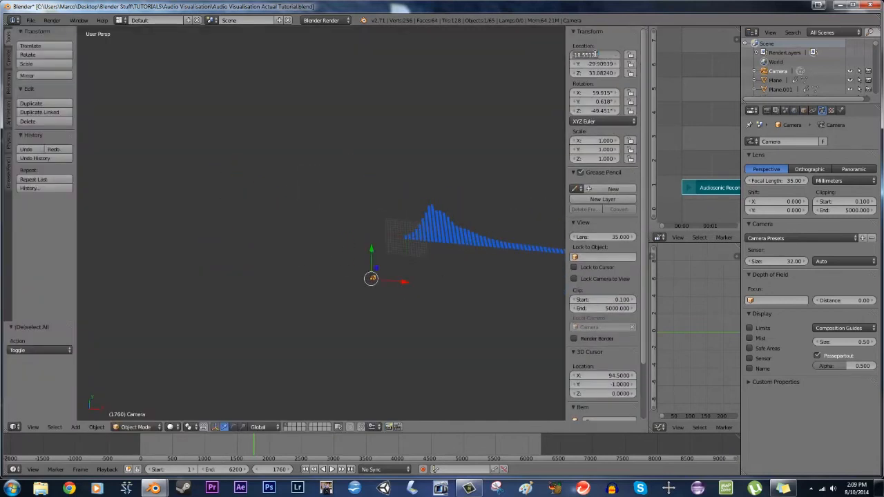
type("0")
key("Tab")
type("0")
key("Tab")
type("0")
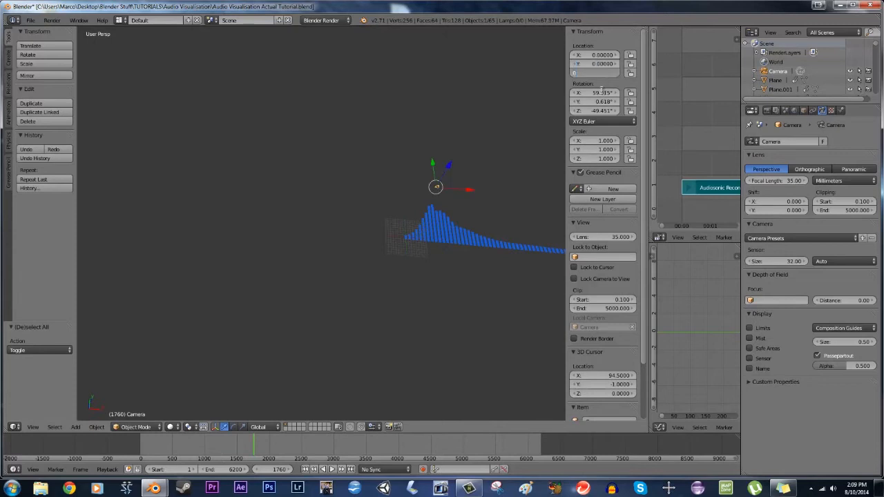
key("Return")
Reset the camera's rotation to 0° on X, Y and Z
left_click(601, 93)
type("0")
key("Tab")
type("0")
key("Tab")
type("0")
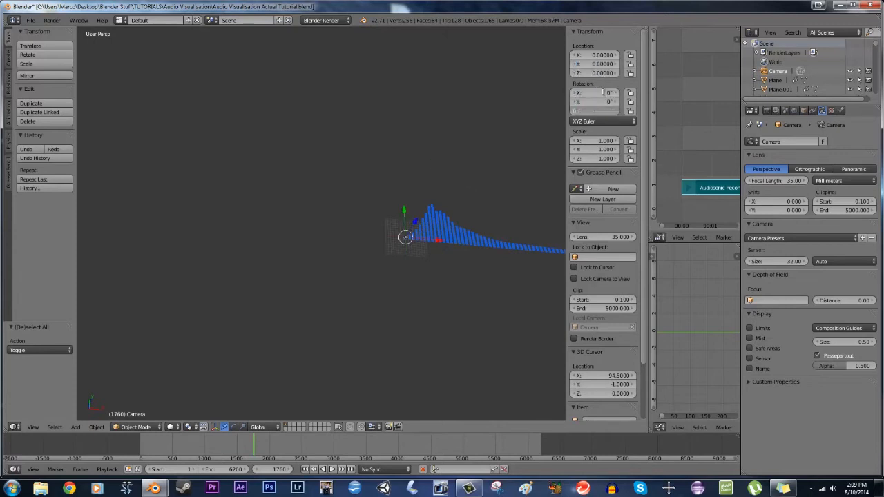
key("Return")
Raise the camera to about 68.2 on Z and, in camera view, move it to about X 44.1, Y 1.9
left_click_drag(415, 219, 556, 63)
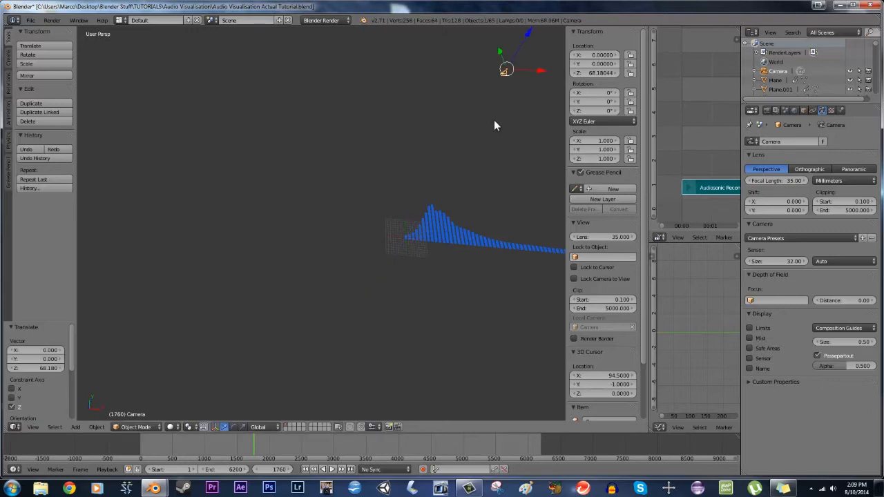
key("KP_0")
key("g")
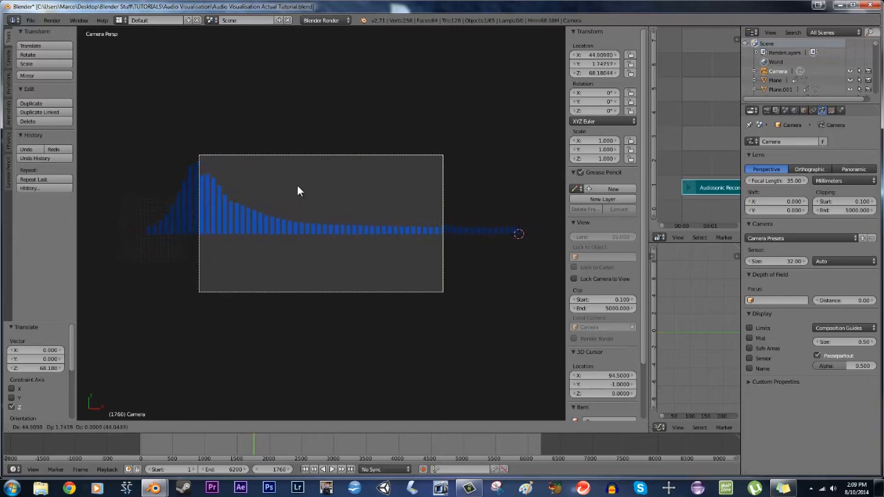
left_click(307, 200)
Pull the camera back about 50.6 units along its local Z axis so the frame takes in the whole bar row
key("g")
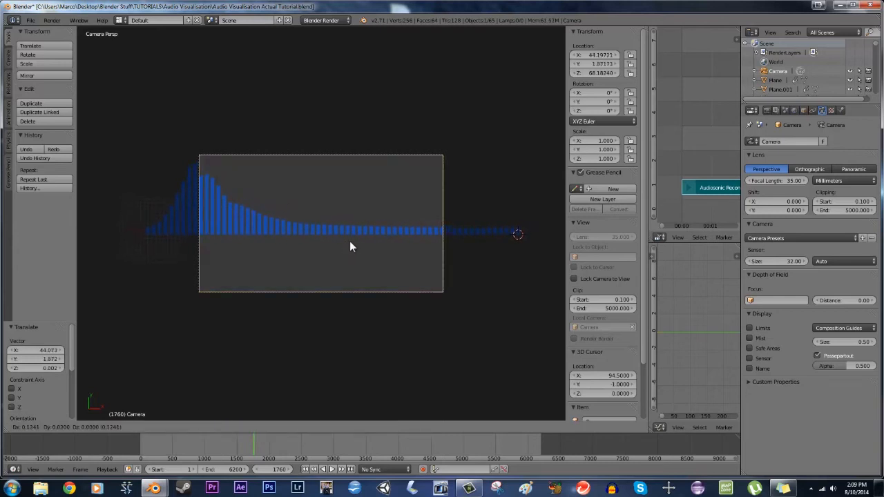
key("z")
key("z")
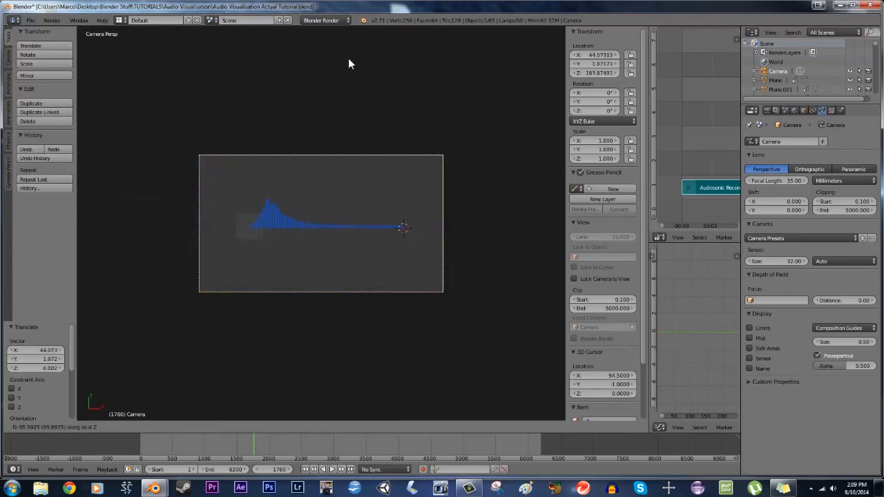
left_click(334, 401)
Shift the camera to about X 48.4, Y 0.2 to place the bar row within the frame
key("g")
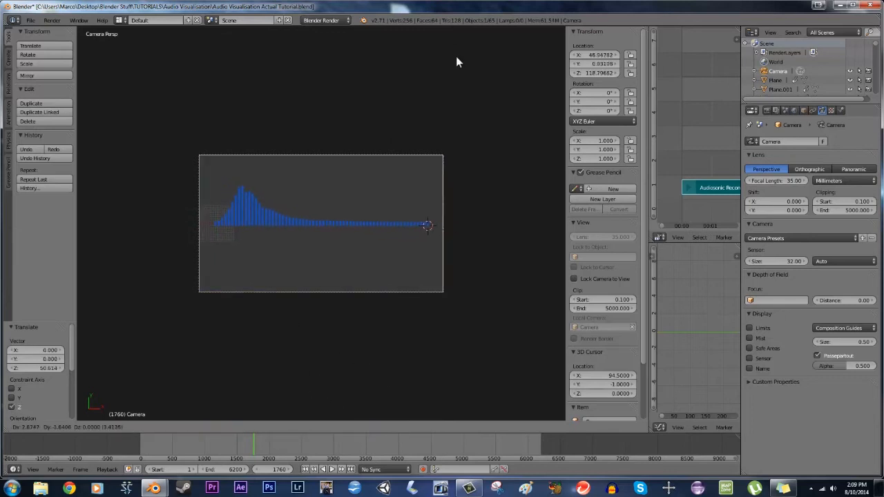
left_click(527, 341)
scroll(352, 319, "up", 3)
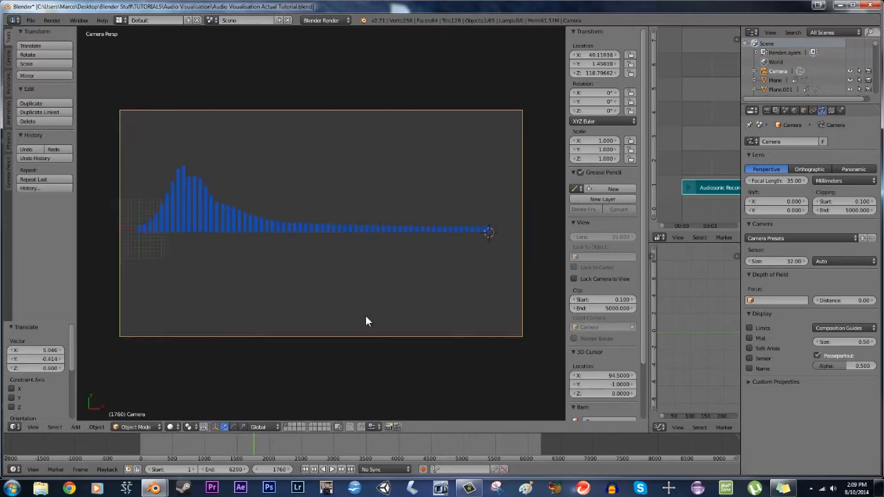
key("g")
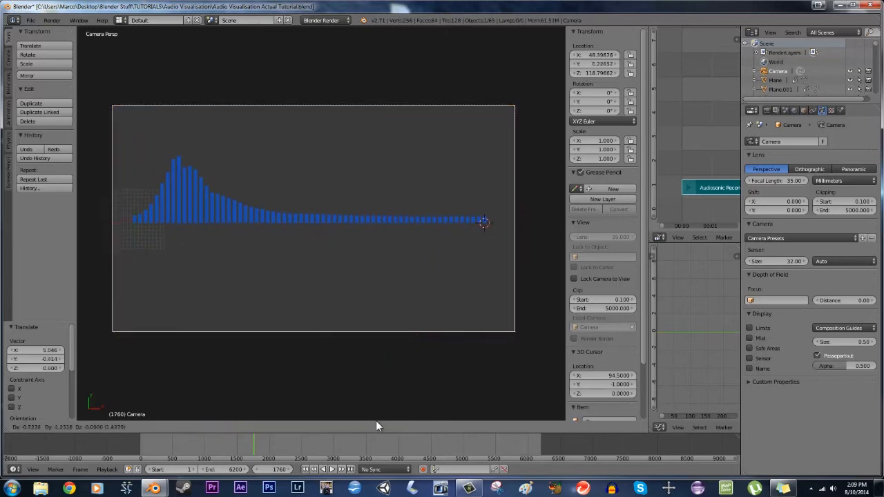
left_click(377, 421)
Pull the camera back about 3.8 units along its local Z axis and render the current frame to check the framing
key("g")
key("z")
key("z")
left_click(363, 297)
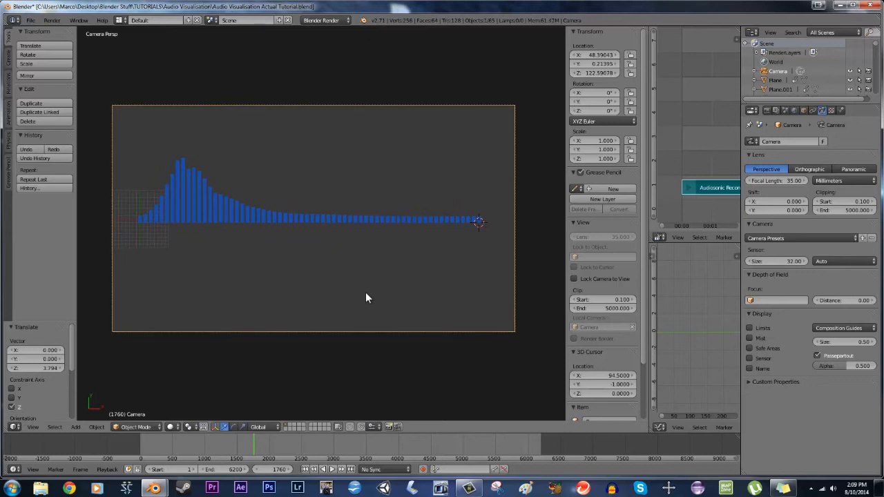
key("F12")
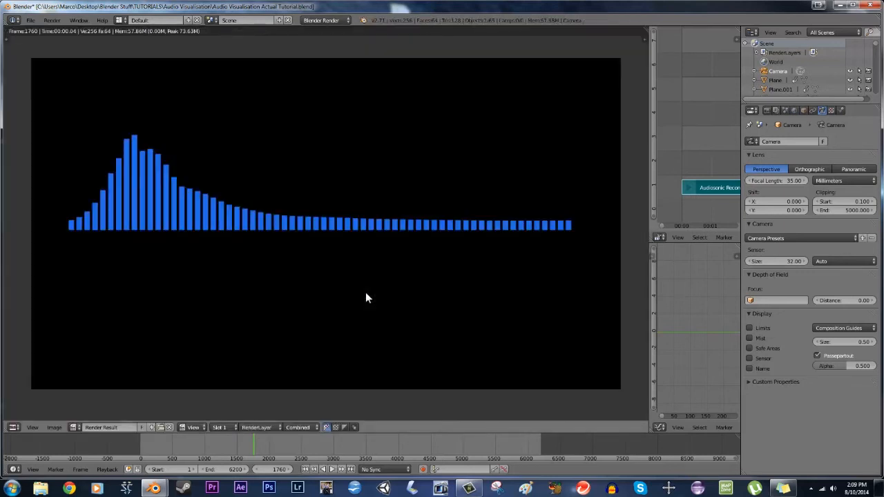
key("Escape")
Fine-tune the camera to about X 47.1, Y -0.2, Z 125.1, deselect everything and save the file
key("g")
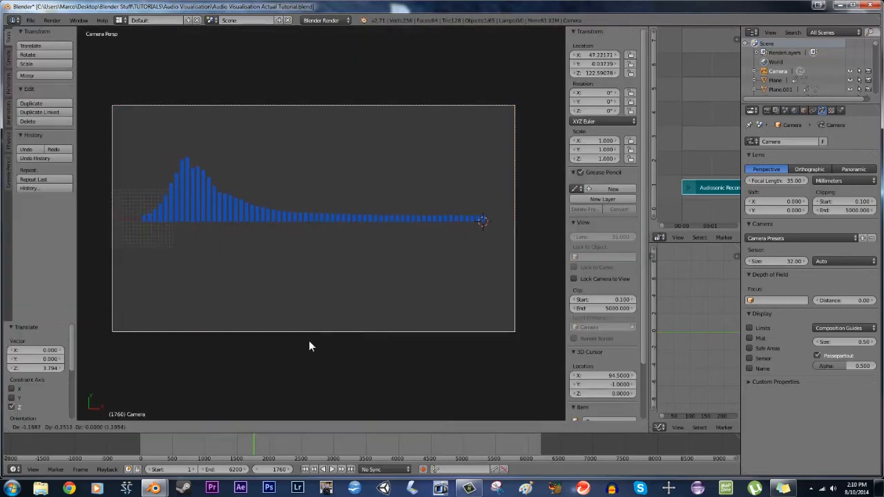
left_click(312, 318)
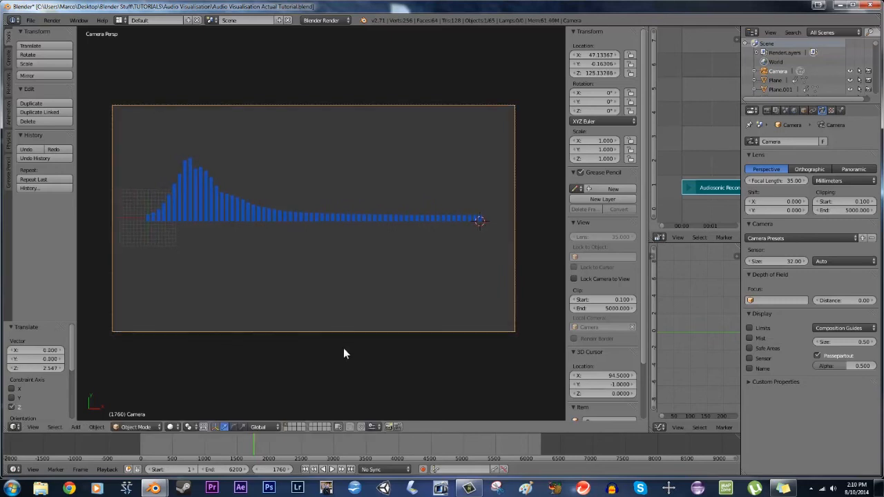
key("a")
key("ctrl+s")
left_click(354, 299)
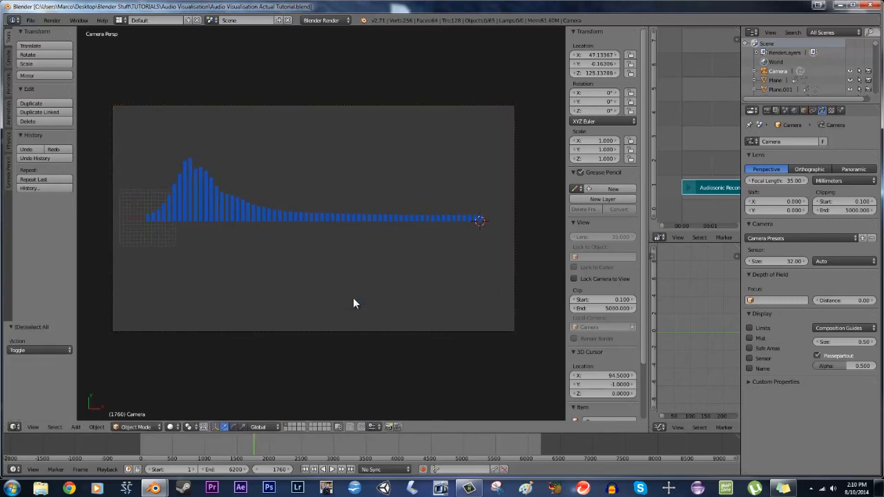
middle_click_drag(251, 288, 304, 248)
key("shift+a")
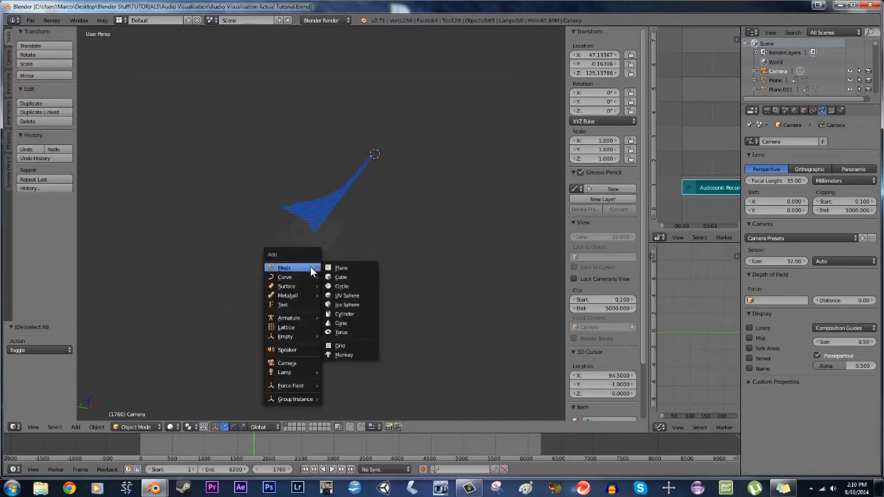
left_click(332, 267)
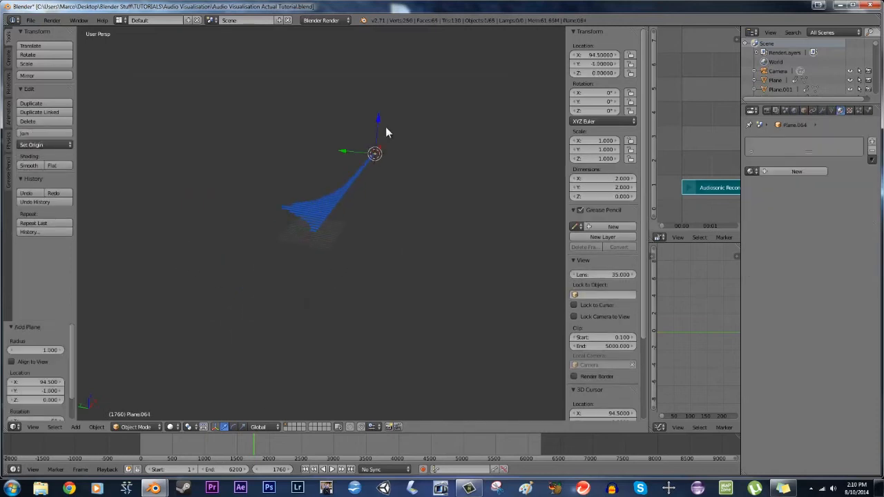
key("x")
left_click(399, 223)
Reset the 3D cursor to the world origin and add a mesh plane there
key("shift+c")
middle_click_drag(358, 346, 326, 192)
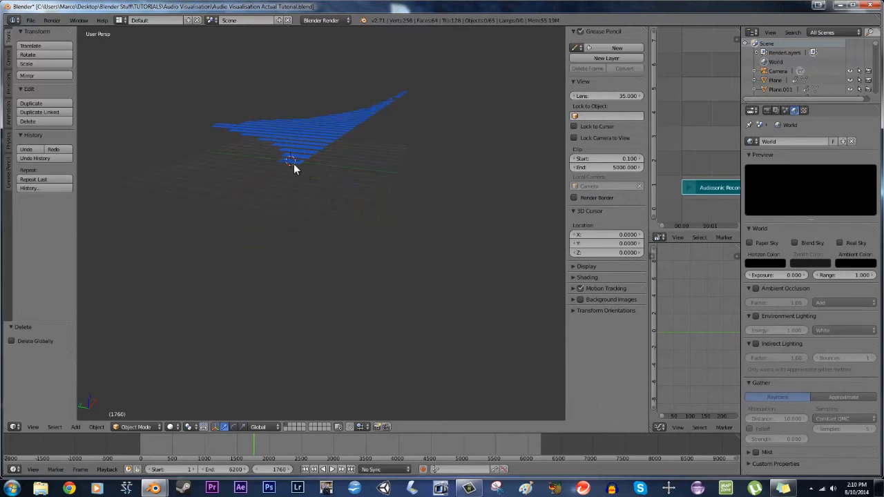
middle_click_drag(293, 164, 349, 236)
key("shift+a")
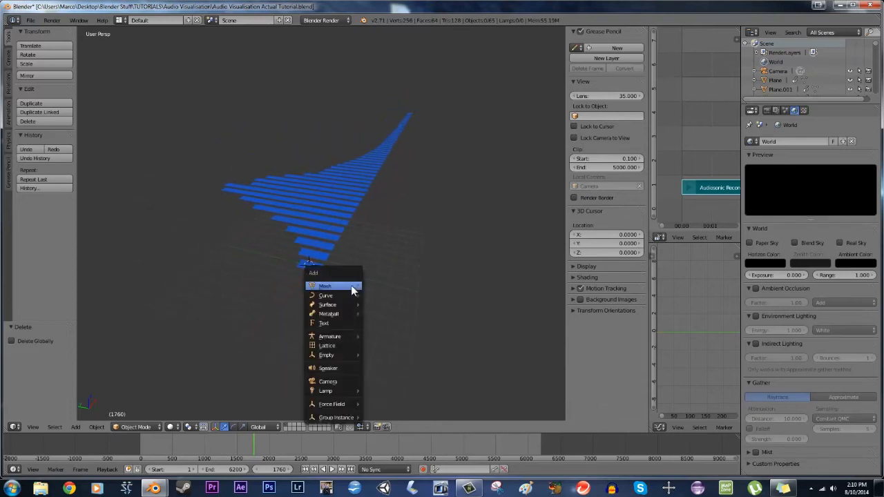
left_click(373, 288)
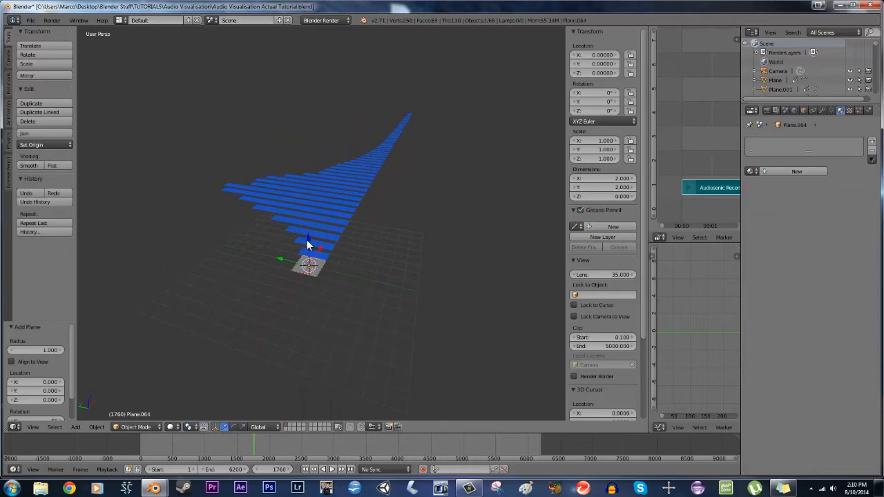
Rename the new plane Fog
scroll(618, 371, "down", 3)
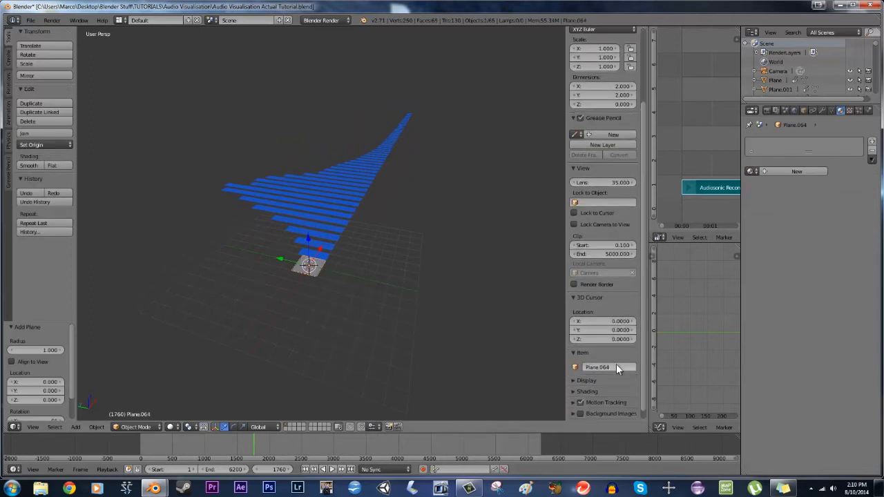
left_click(616, 365)
type("Fog")
key("Return")
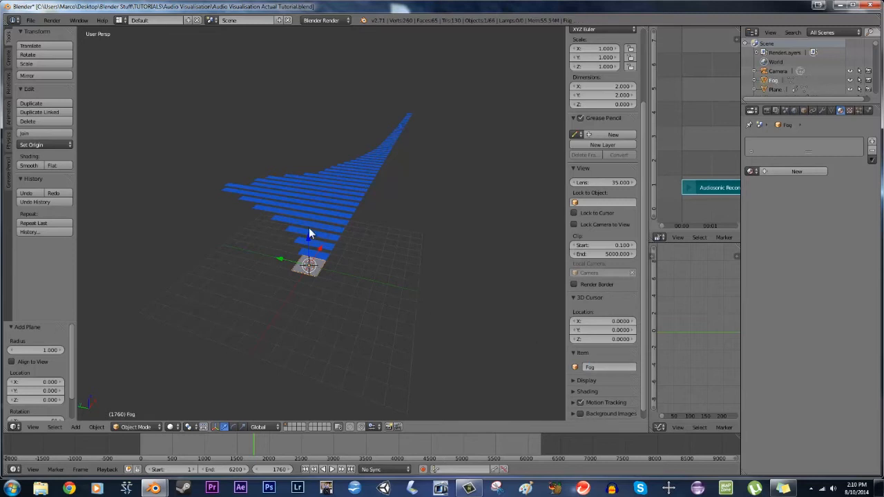
Raise the Fog plane about 11.8 on Z, and in front view move it about 47.2 on X and 109.1 on Z to just below the camera
left_click_drag(308, 242, 306, 73)
key("KP_1")
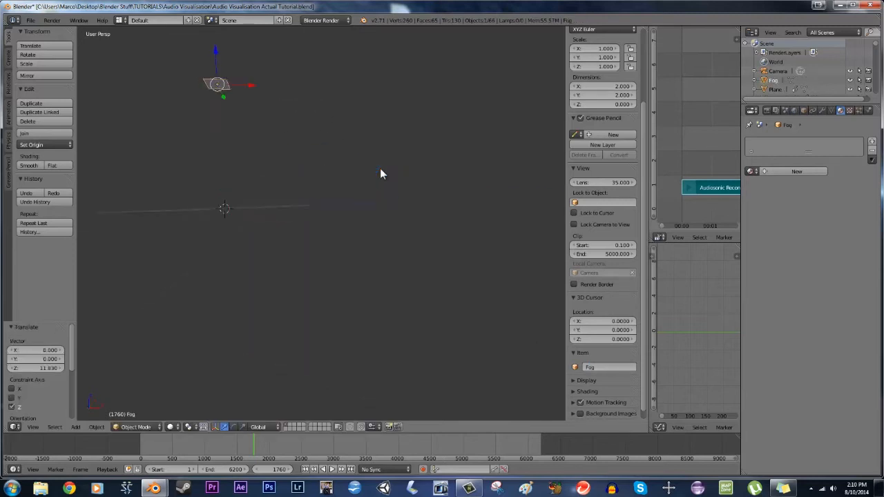
scroll(381, 169, "down", 6)
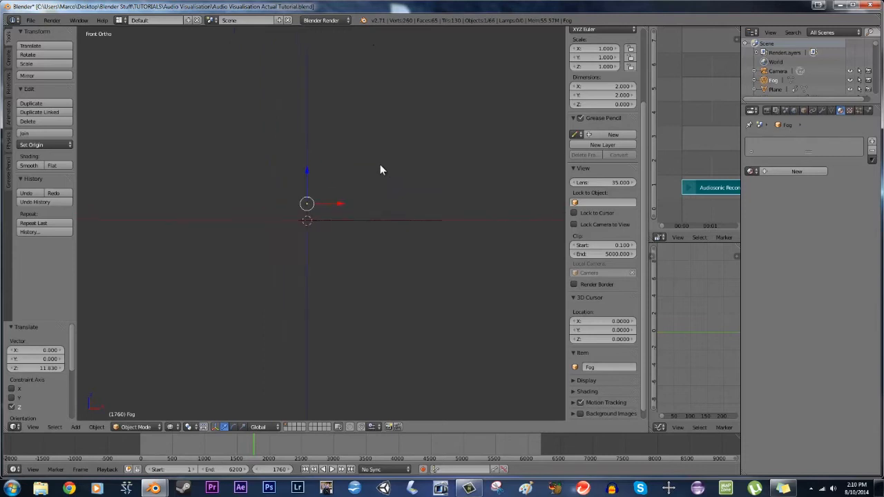
middle_click_drag(380, 169, 349, 229, "shift")
scroll(349, 248, "up", 4)
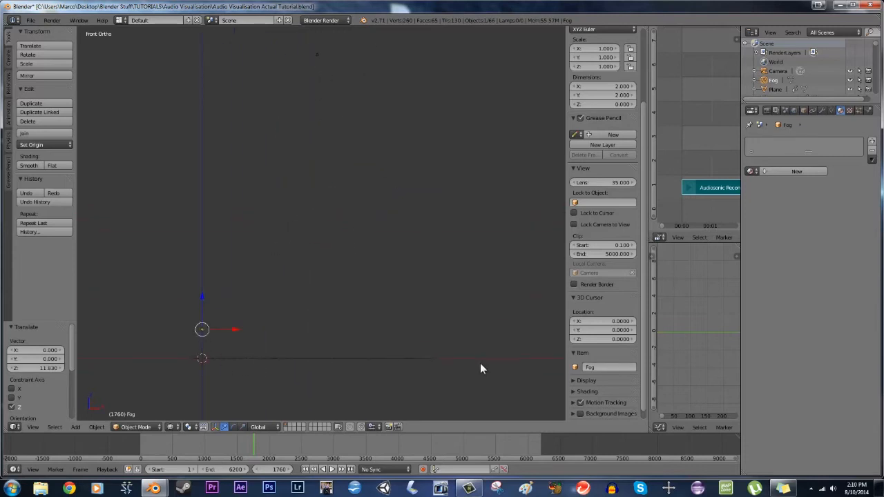
key("g")
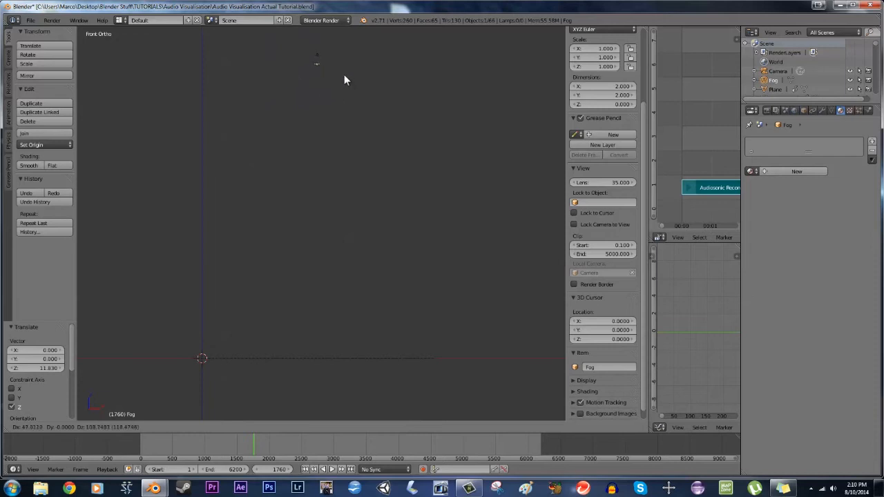
left_click(345, 79)
Center the Fog plane within the frame while looking through the camera
key("KP_5")
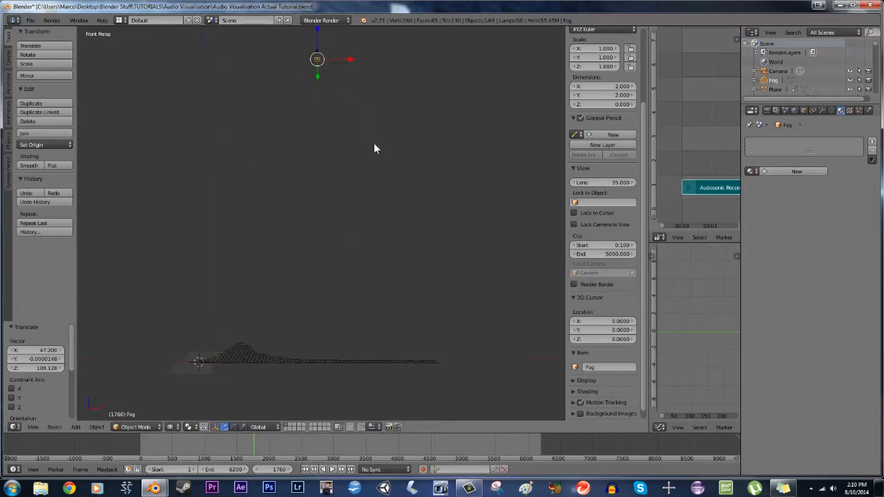
middle_click_drag(374, 144, 392, 247)
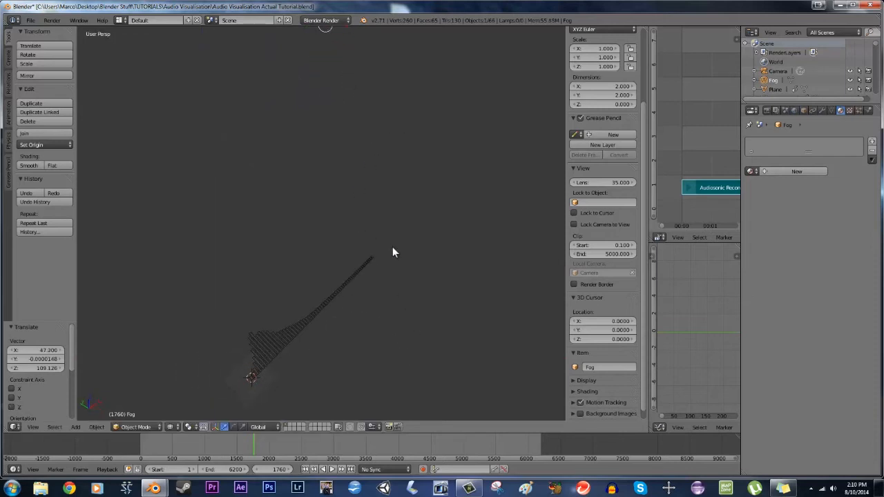
key("KP_0")
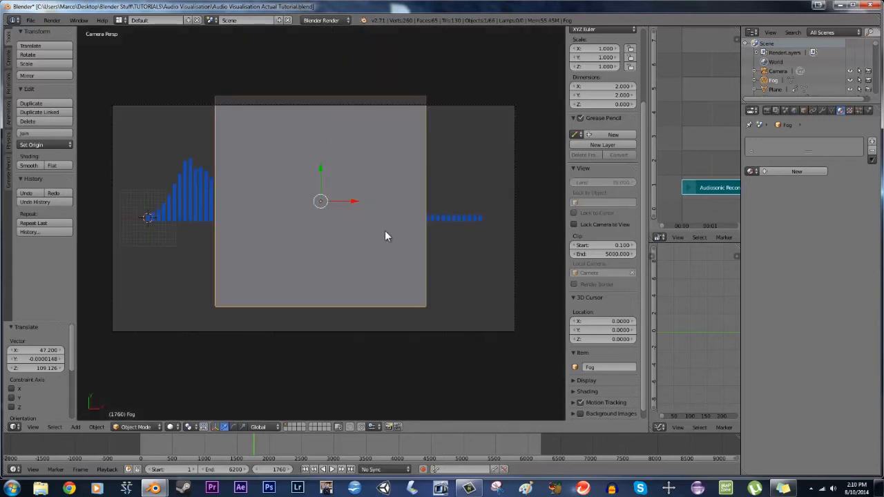
key("g")
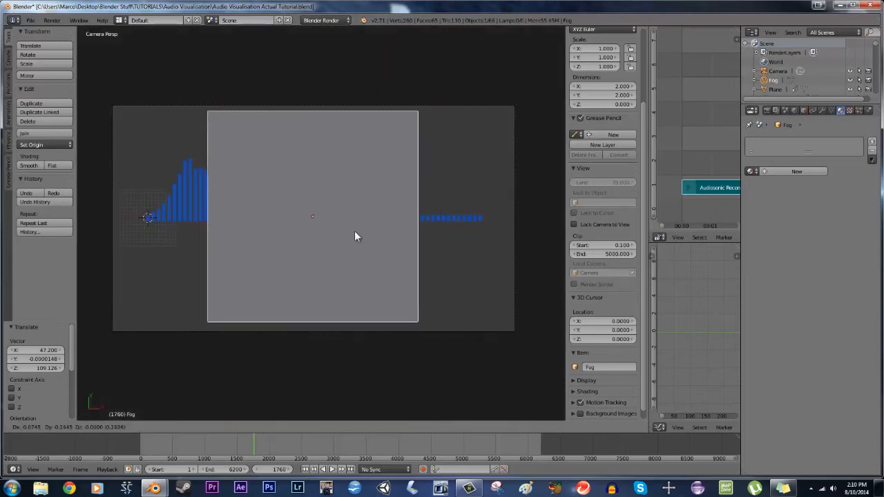
left_click(354, 231)
Scale the Fog plane's mesh by about 1.24, stretch it by about 1.70 on X to cover the frame, and show the scene in wireframe
key("Tab")
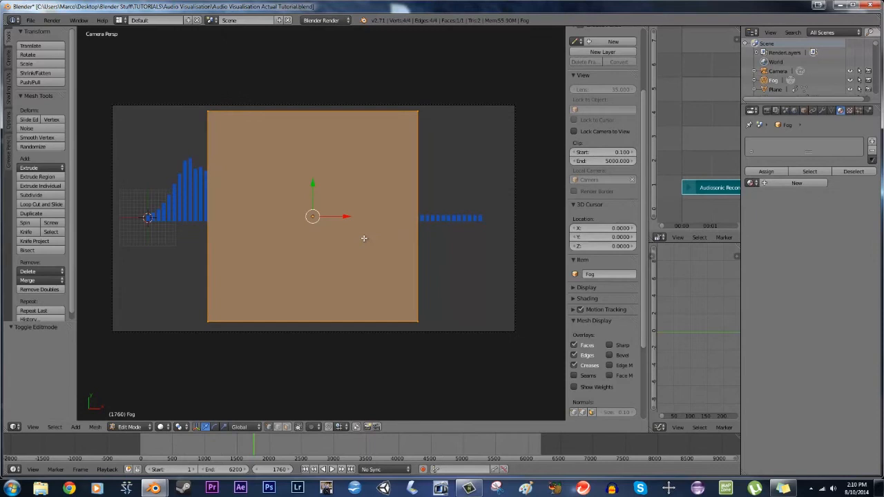
key("s")
left_click(395, 251)
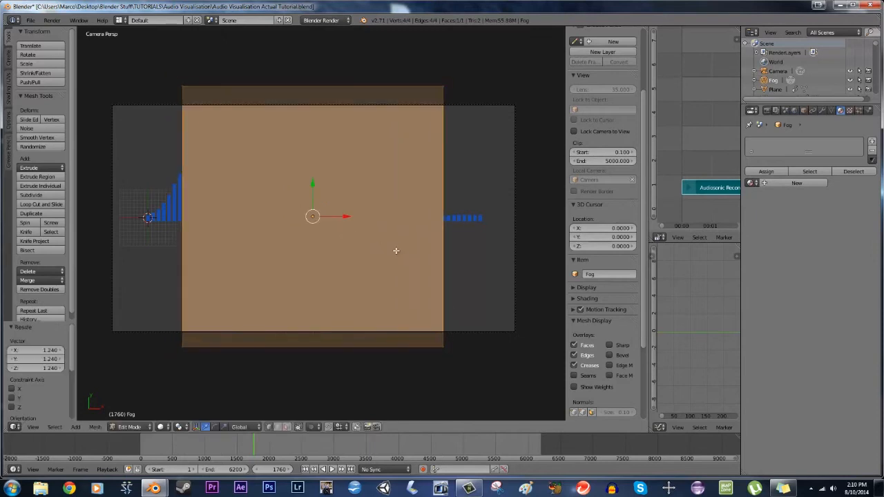
key("s")
left_click(459, 257)
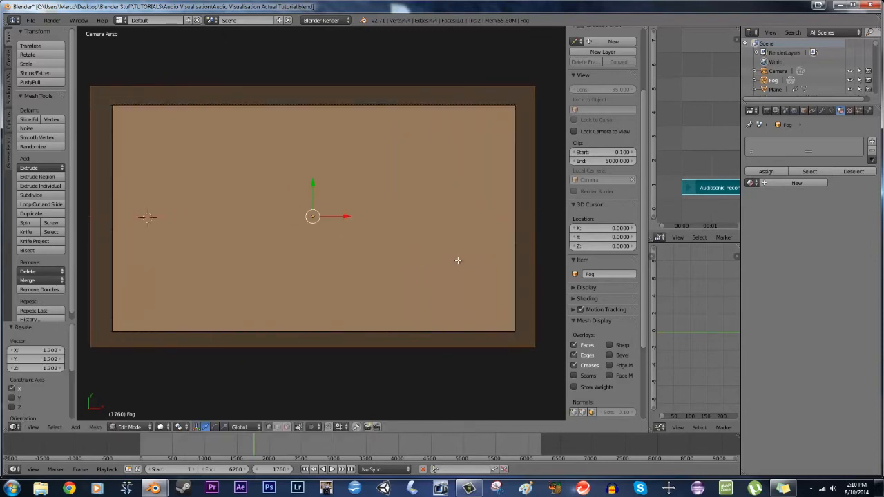
key("Tab")
key("z")
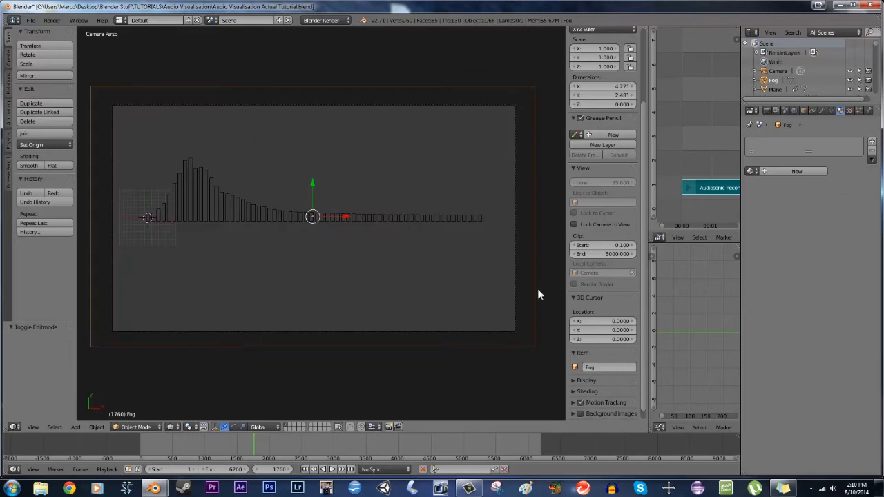
Give the Fog plane a new shadeless material with Z Transparency enabled and its alpha set to 0
left_click(774, 172)
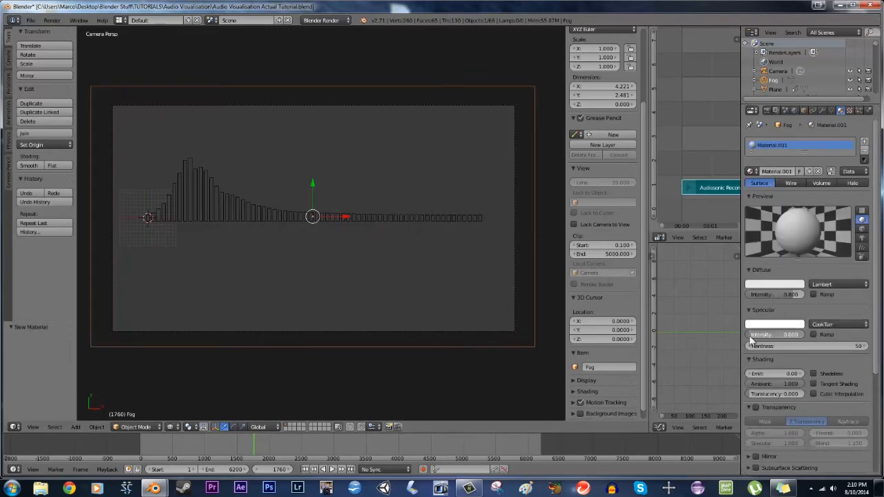
left_click(813, 373)
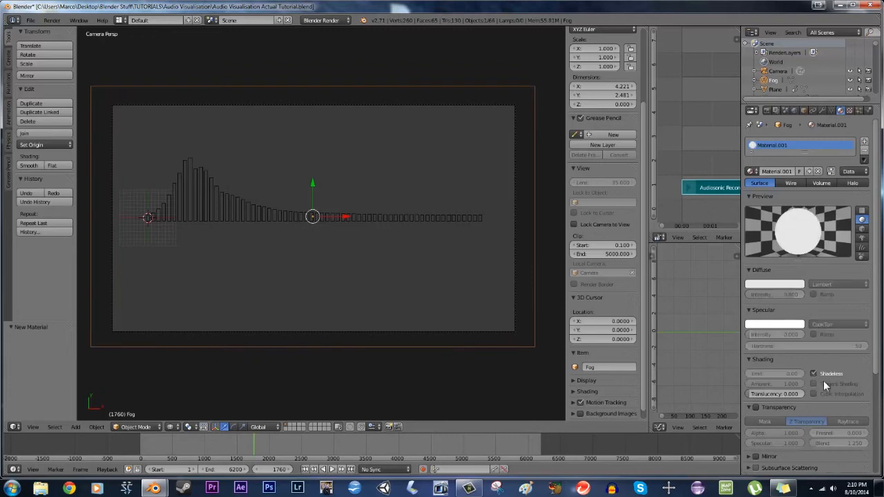
scroll(836, 395, "down", 2)
left_click(757, 371)
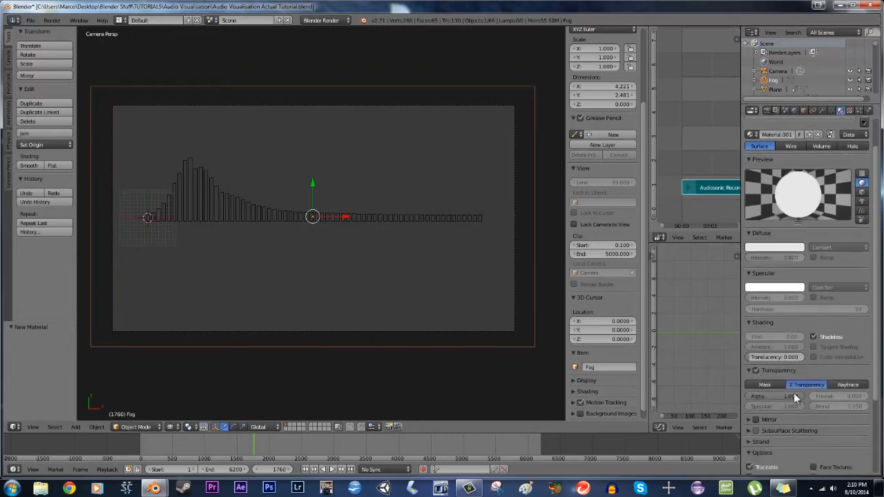
left_click_drag(794, 395, 581, 396)
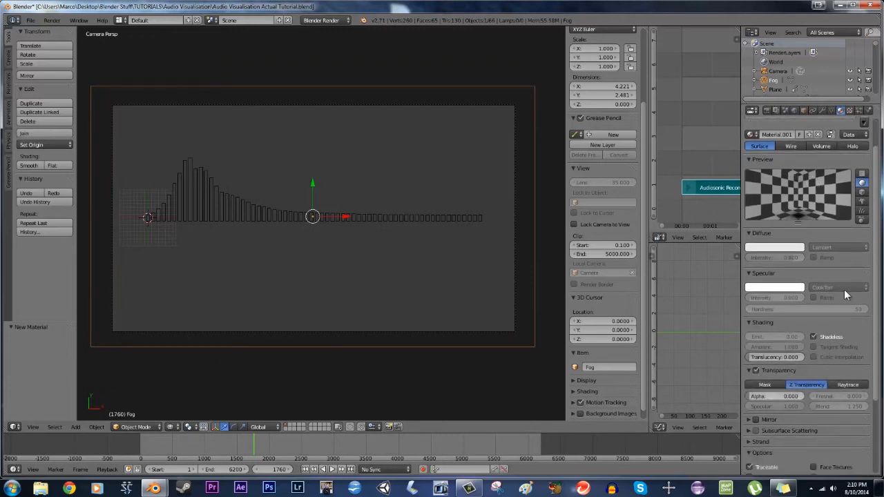
Add a new Clouds texture to the Fog material and set its noise size to 0.35
scroll(834, 211, "up", 1)
left_click(851, 111)
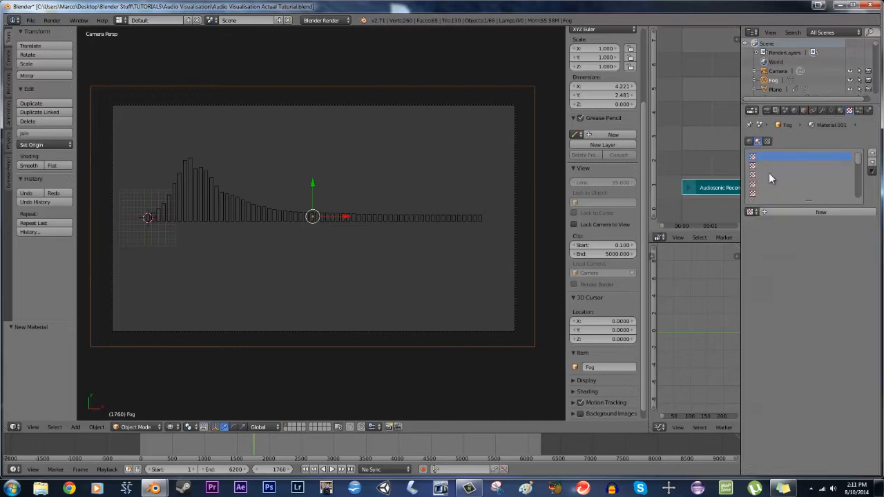
left_click(774, 212)
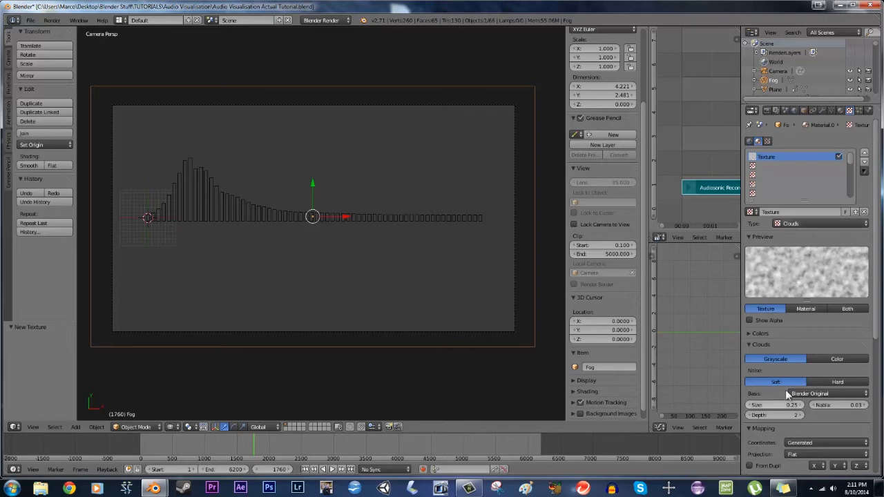
left_click(774, 405)
type("0.35")
key("Return")
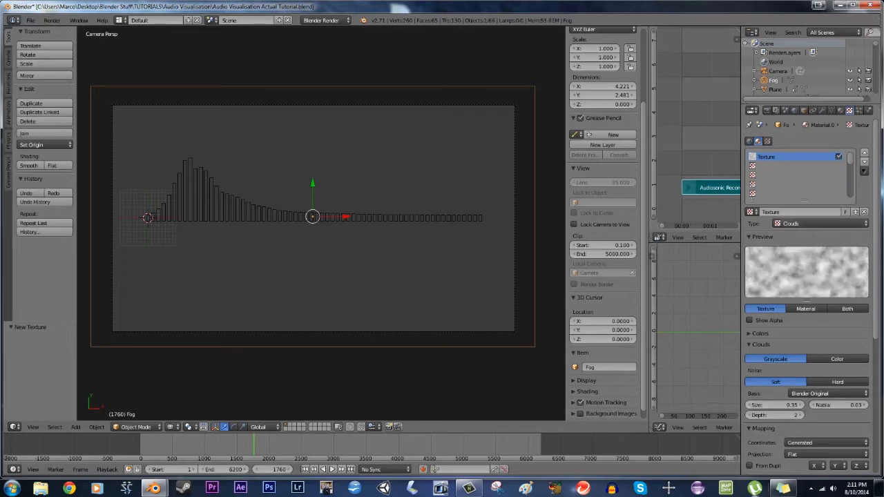
Turn off the cloud texture's Color influence and enable its Alpha influence at 0.005
scroll(806, 420, "down", 6)
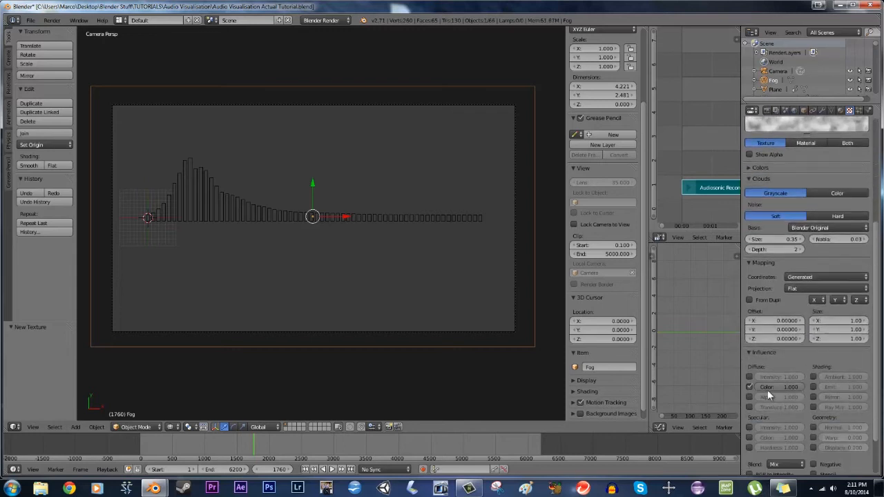
left_click(749, 387)
left_click(749, 397)
left_click(780, 396)
type(".005")
key("Return")
scroll(805, 362, "up", 5)
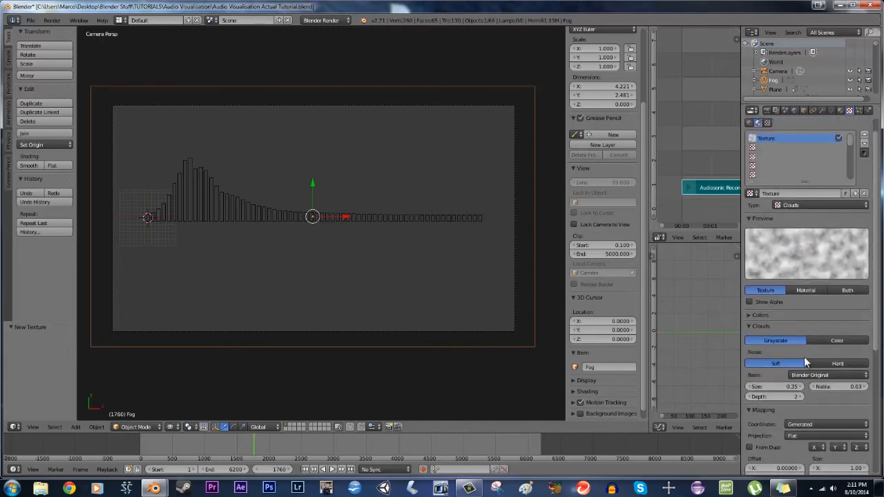
Preview both texture and material, set the texture's Alpha influence to 1.000 and render the current frame
left_click(847, 290)
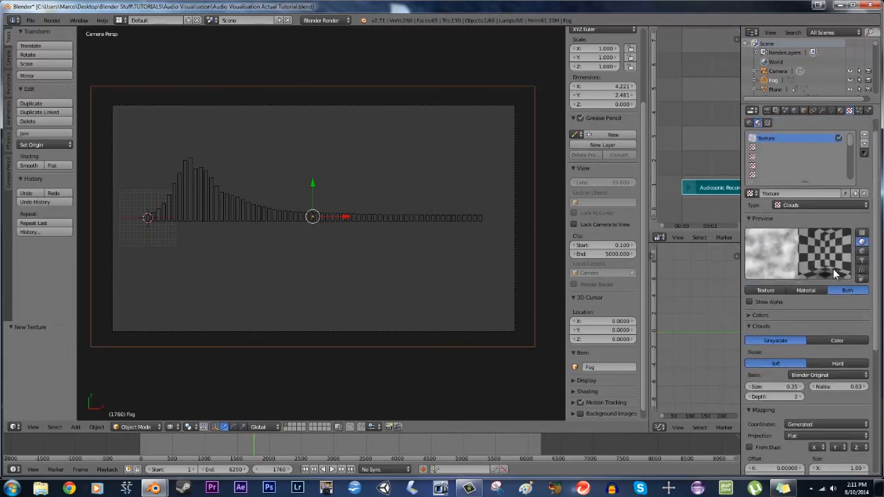
scroll(797, 339, "down", 8)
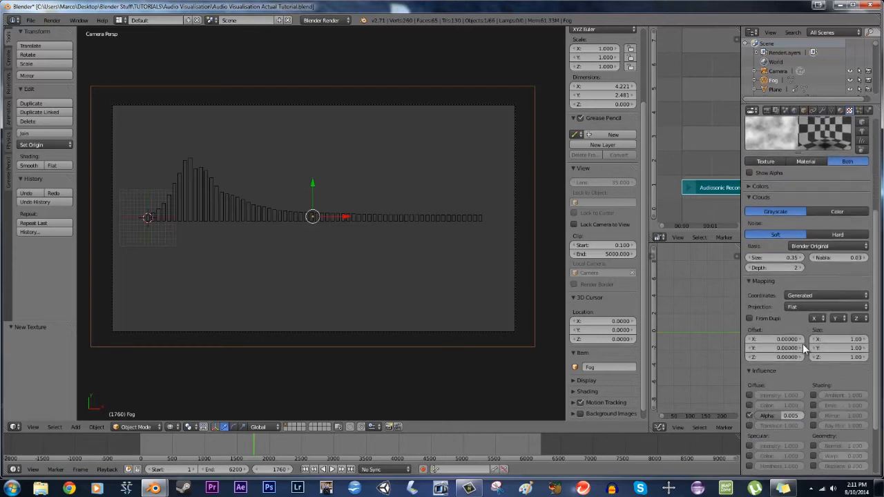
scroll(818, 320, "up", 6)
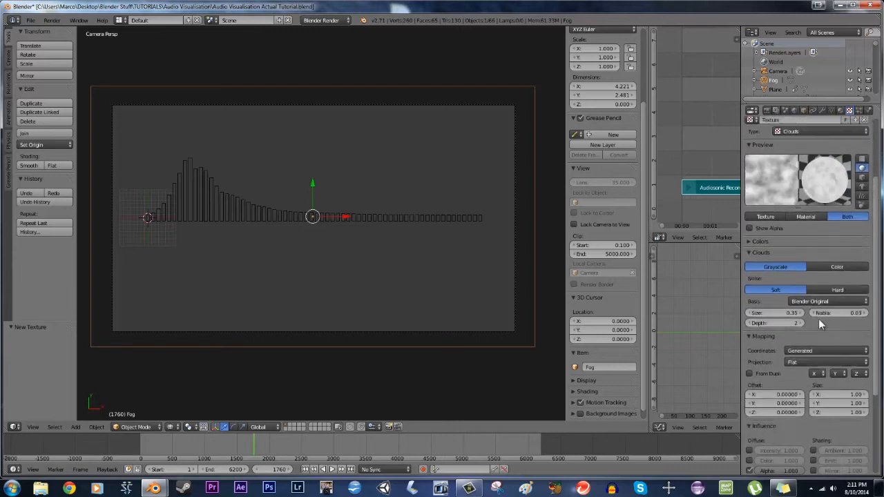
key("F12")
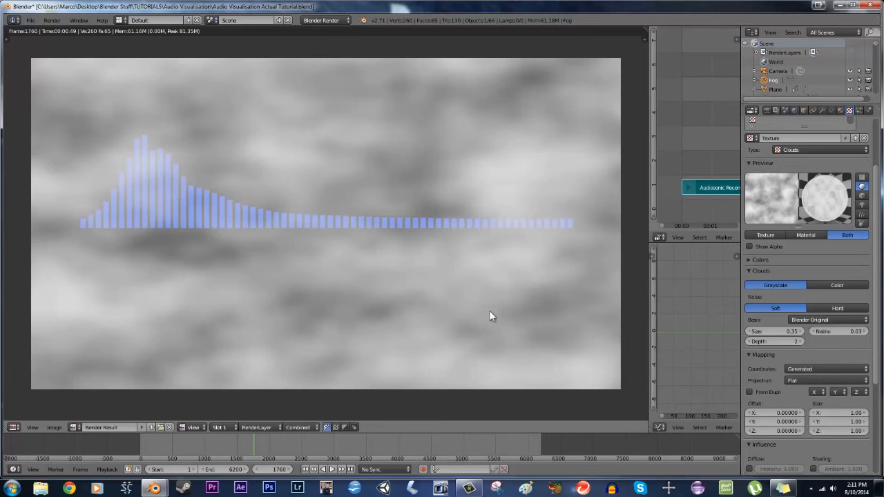
Set the Fog cloud texture's Alpha influence to 0.005 and test-render the current frame
key("Escape")
scroll(777, 358, "down", 5)
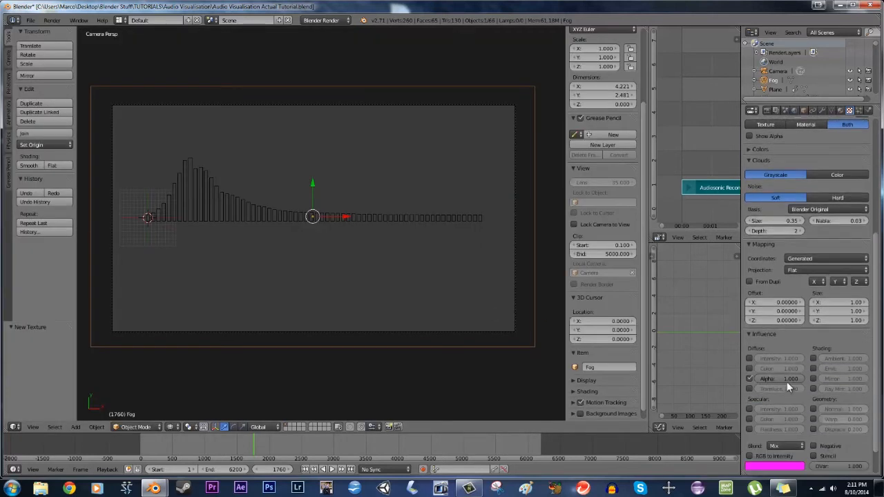
left_click(782, 381)
type("0.05")
key("Return")
key("F12")
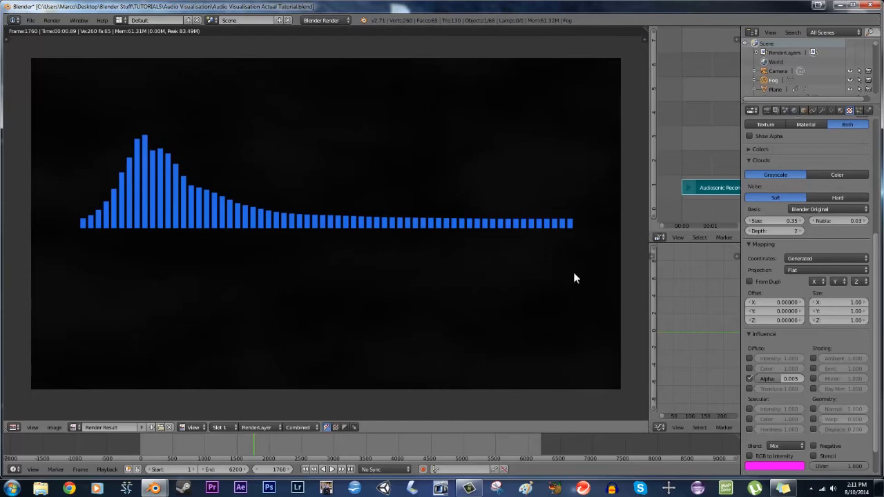
key("Escape")
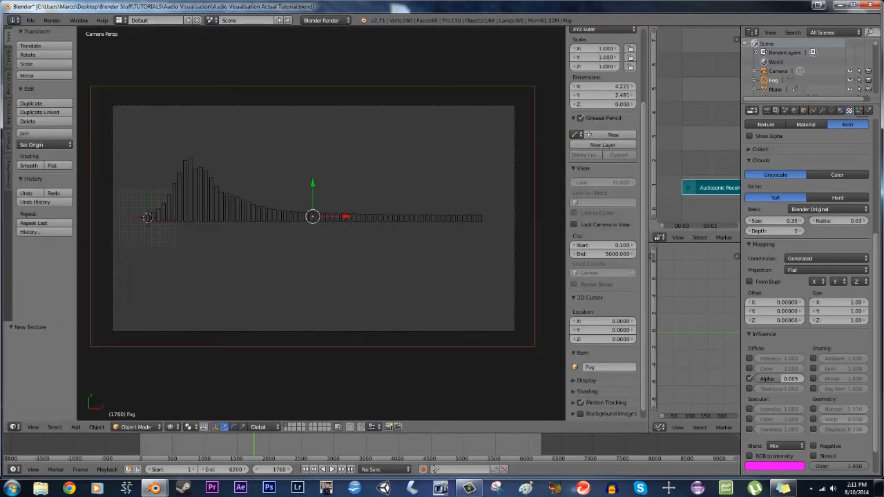
Tint the Fog material's diffuse color pale blue and test-render the current frame
left_click(840, 111)
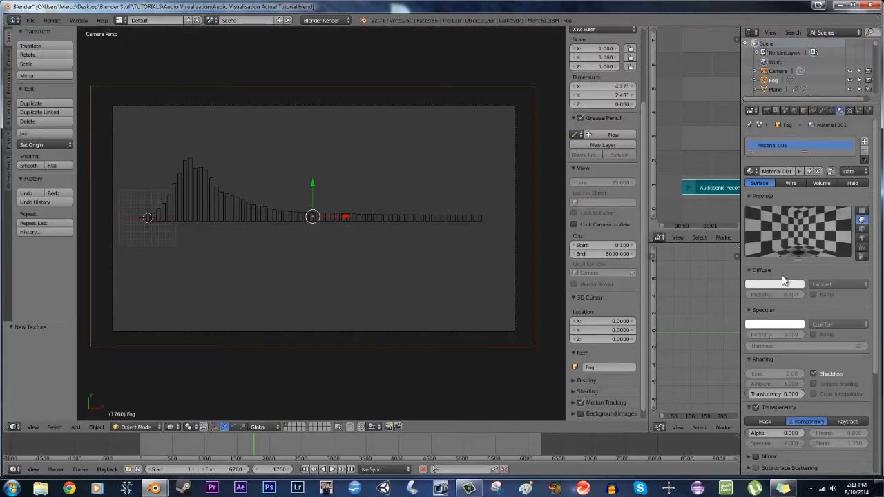
left_click(783, 284)
left_click(761, 189)
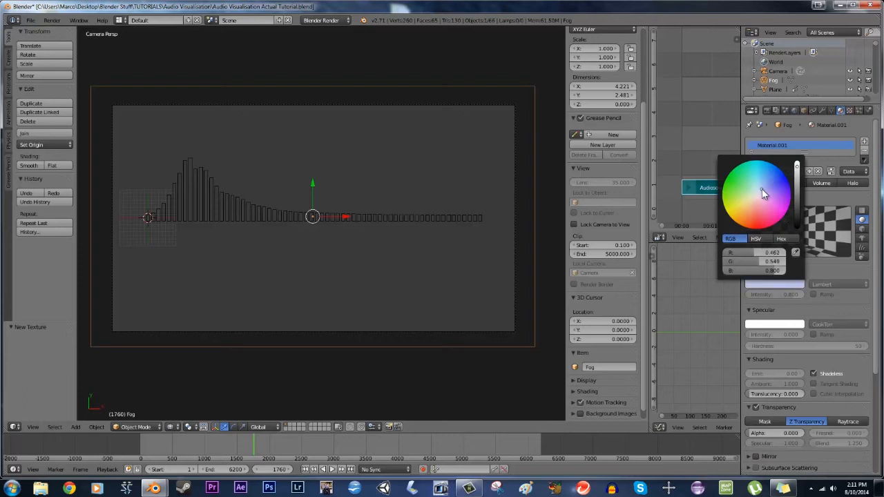
key("F12")
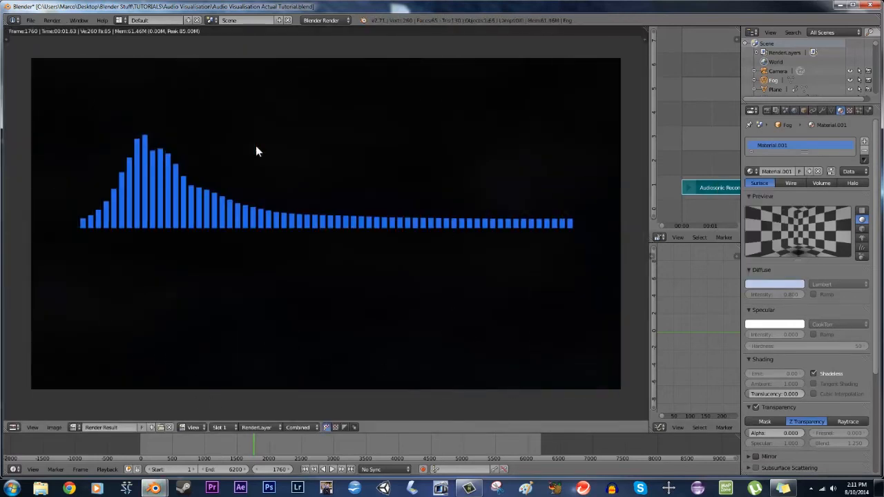
key("Escape")
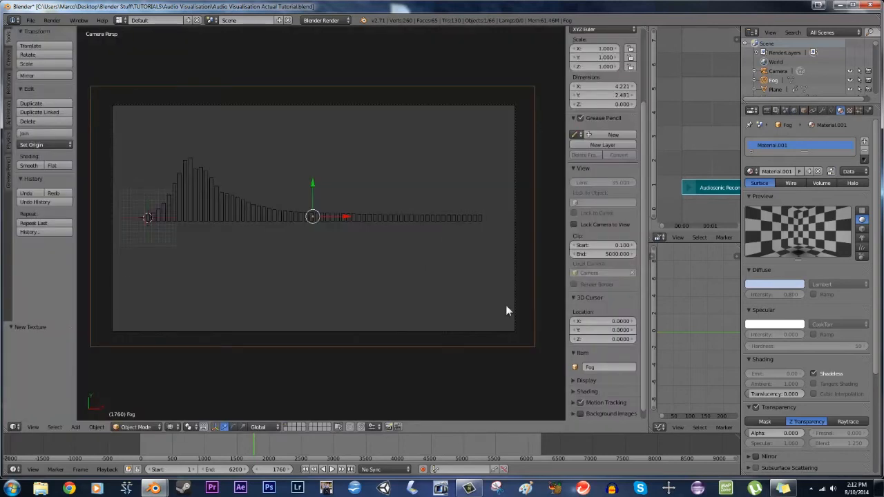
Duplicate the Fog plane about 0.5 units upward along Z and check both planes through the camera
mouse_move(385, 352)
middle_mouse_down()
mouse_move(446, 325)
mouse_move(306, 292)
mouse_move(379, 369)
middle_mouse_up()
key("shift+b")
left_click_drag(288, 171, 312, 183)
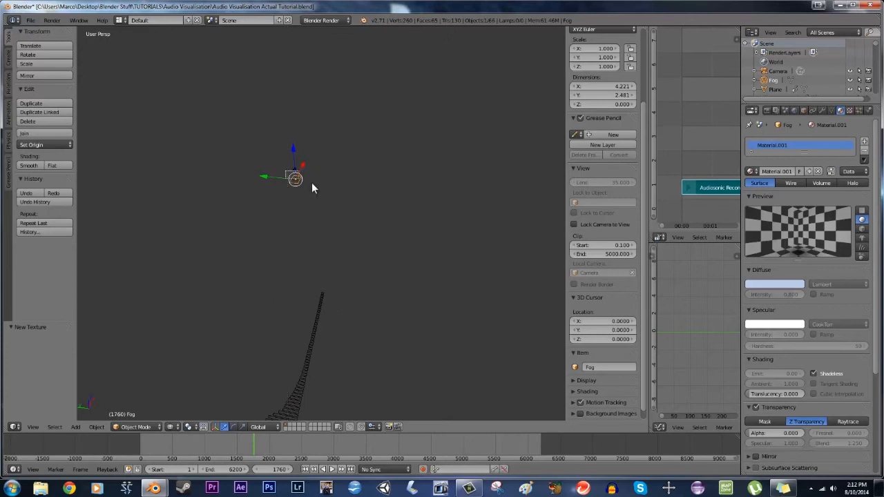
middle_click_drag(406, 272, 425, 262, "shift")
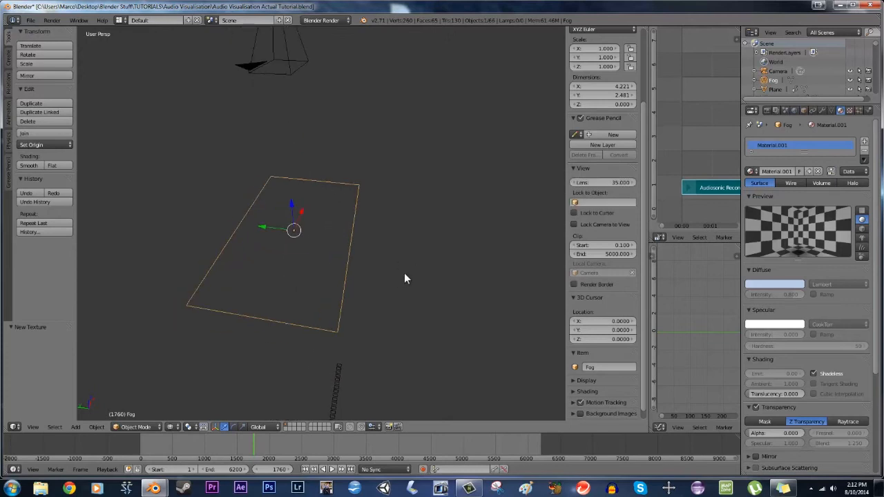
key("shift+d")
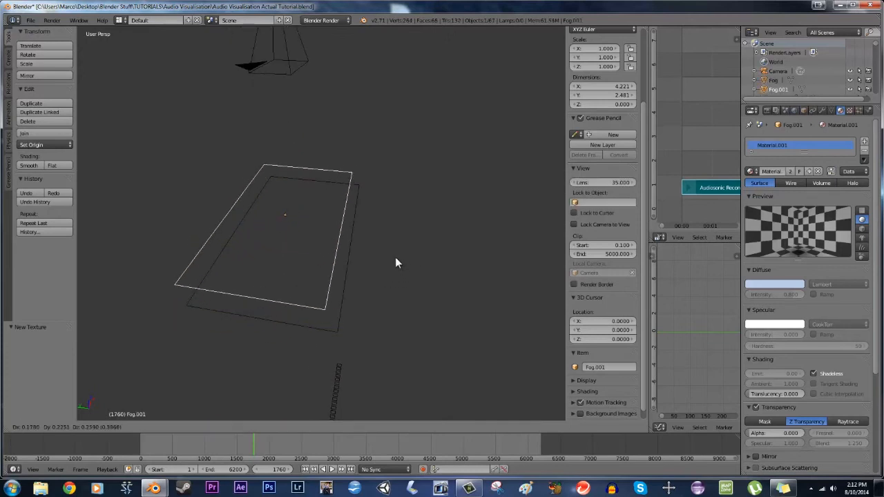
key("z")
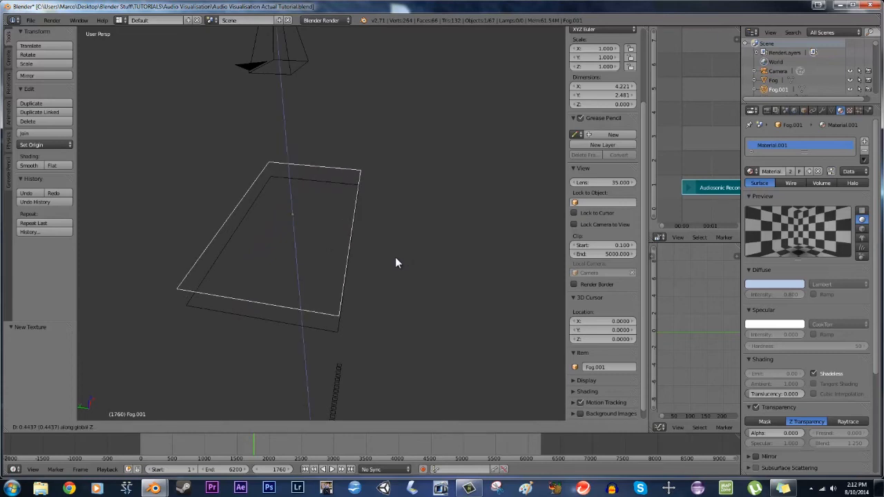
left_click(398, 262)
key("KP_0")
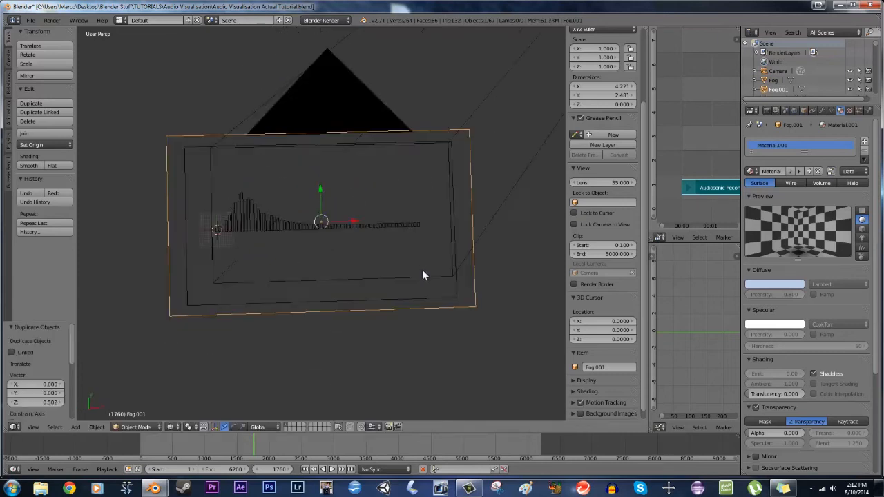
scroll(477, 273, "down", 1)
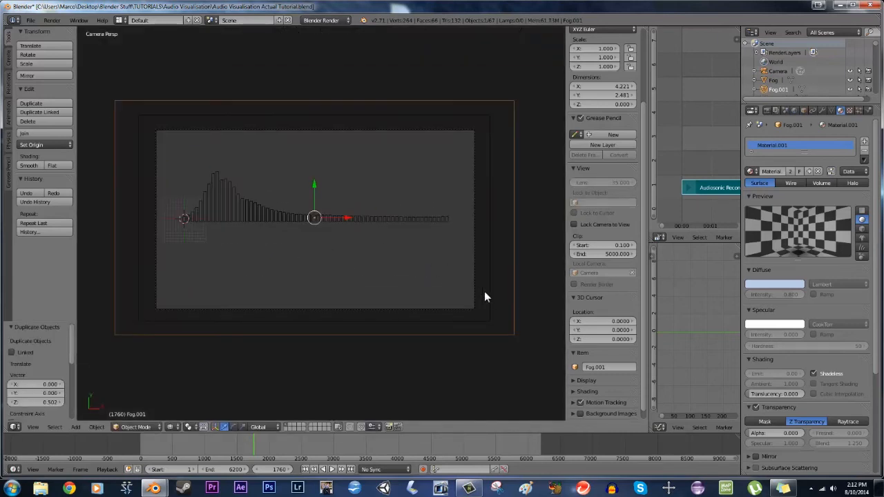
scroll(483, 218, "up", 1)
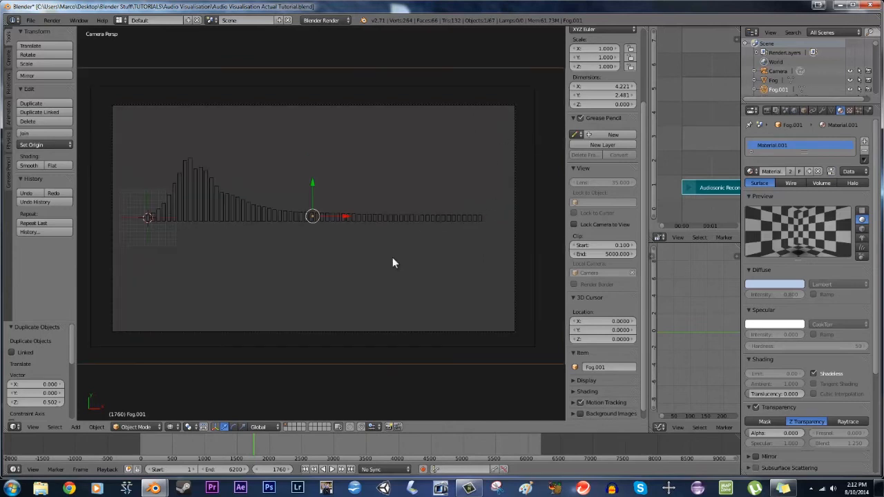
Make the material and the cloud texture of the duplicated fog plane independent single-user copies
left_click(792, 172)
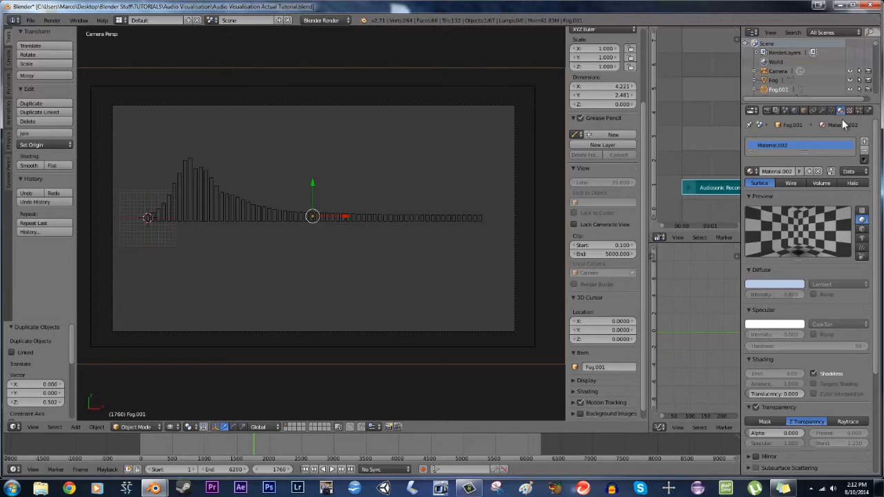
left_click(849, 111)
scroll(772, 276, "up", 3)
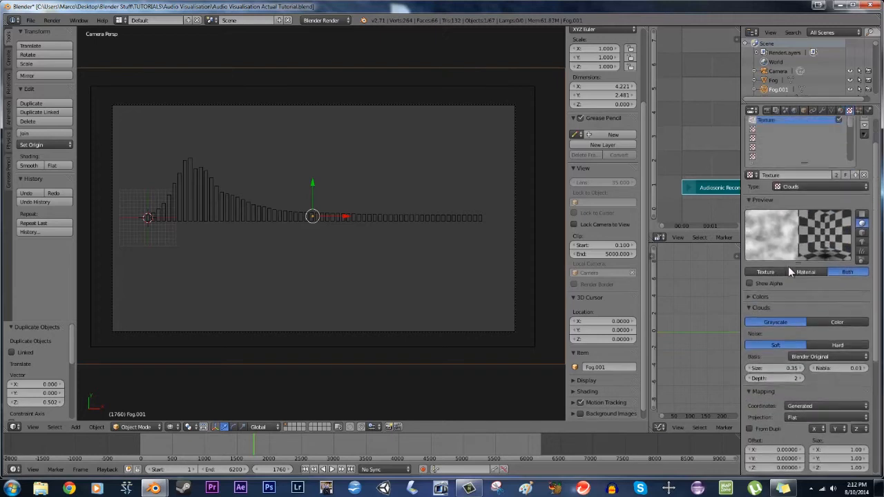
left_click(837, 193)
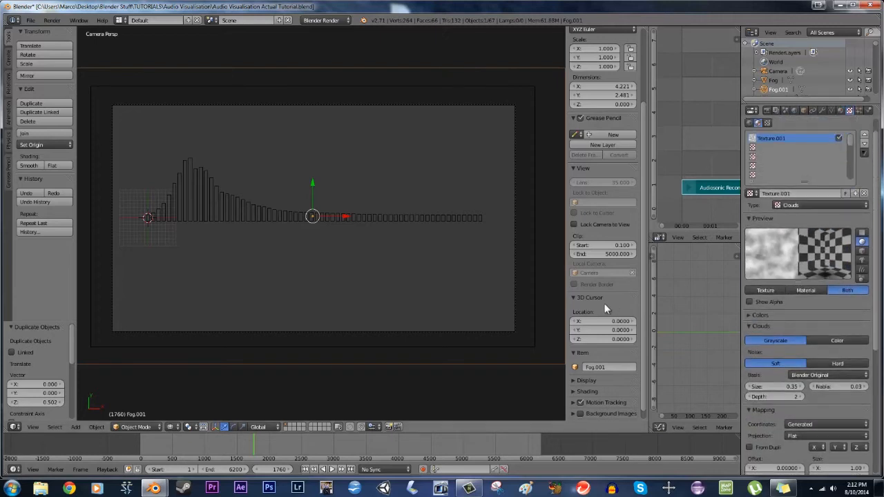
Set the duplicate's cloud noise size to 0.15 and its Alpha influence to 0.003
scroll(805, 264, "down", 2)
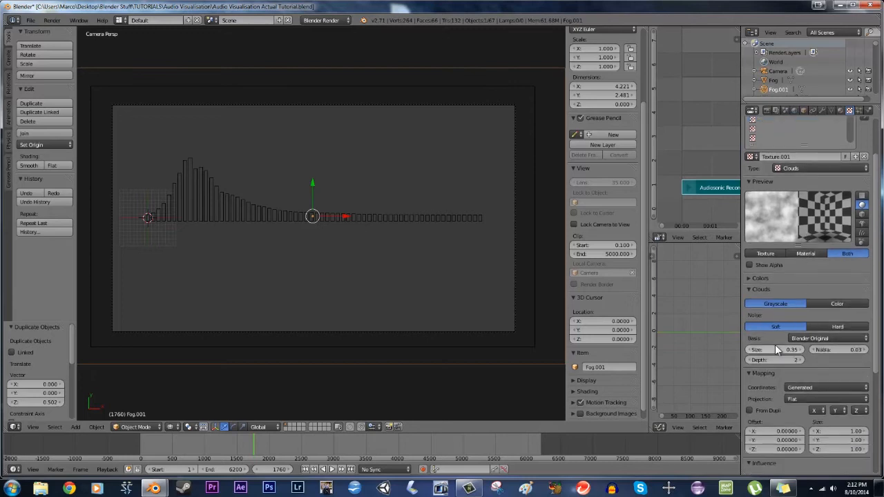
type("0.15")
key("Return")
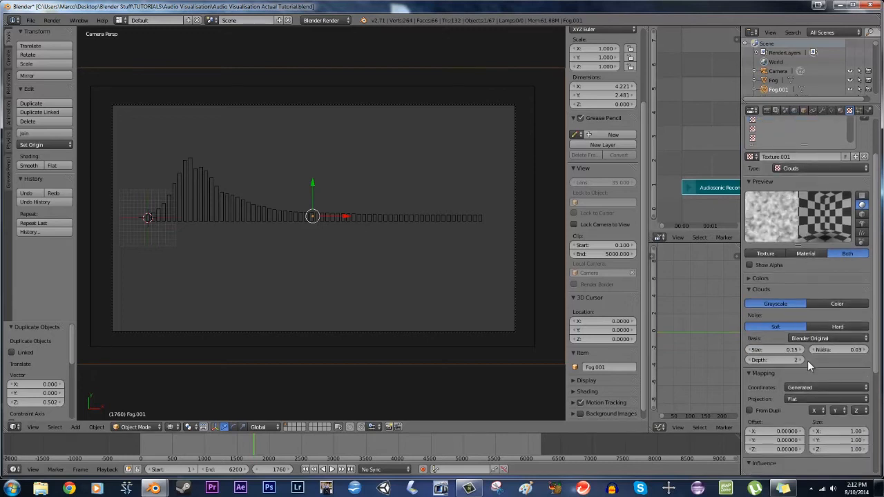
scroll(808, 360, "down", 6)
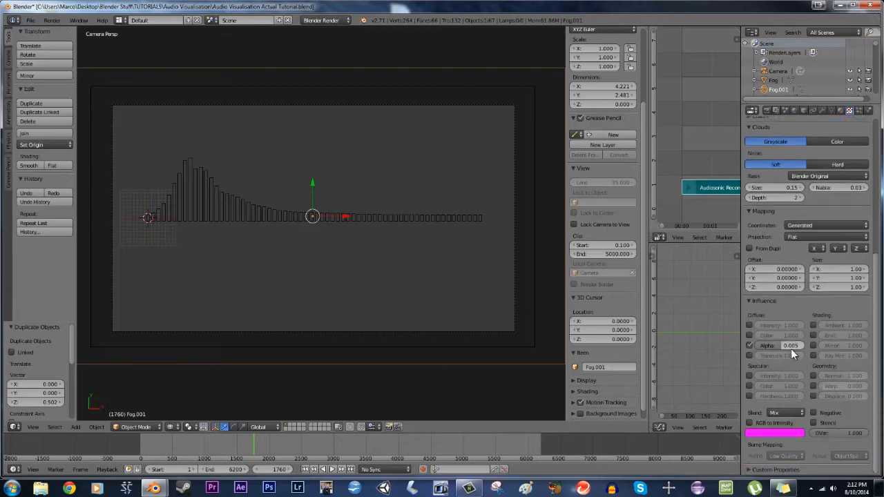
left_click(784, 346)
type("0.0")
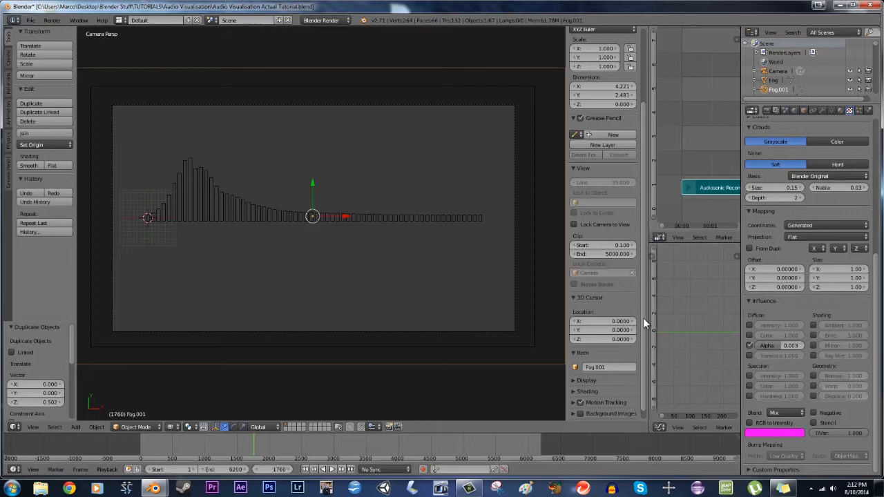
Save over the existing blend file, test-render the current frame and save again with everything deselected
key("ctrl+s")
left_click(393, 286)
key("F12")
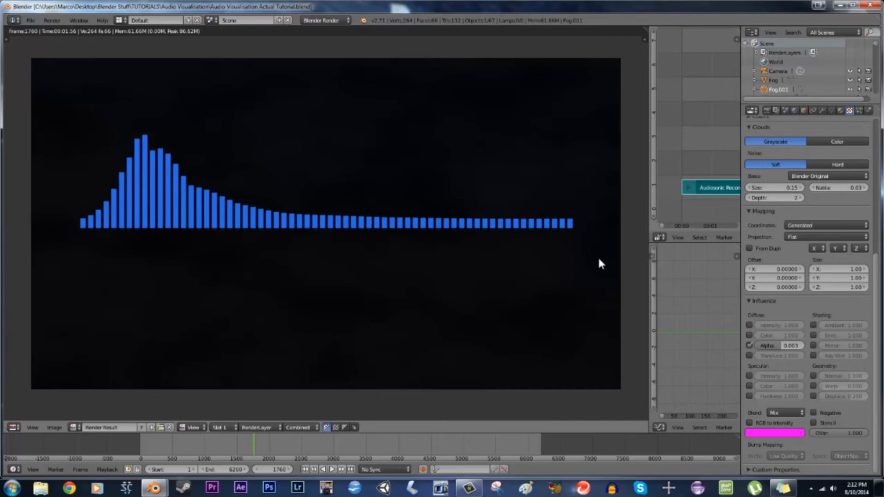
key("Escape")
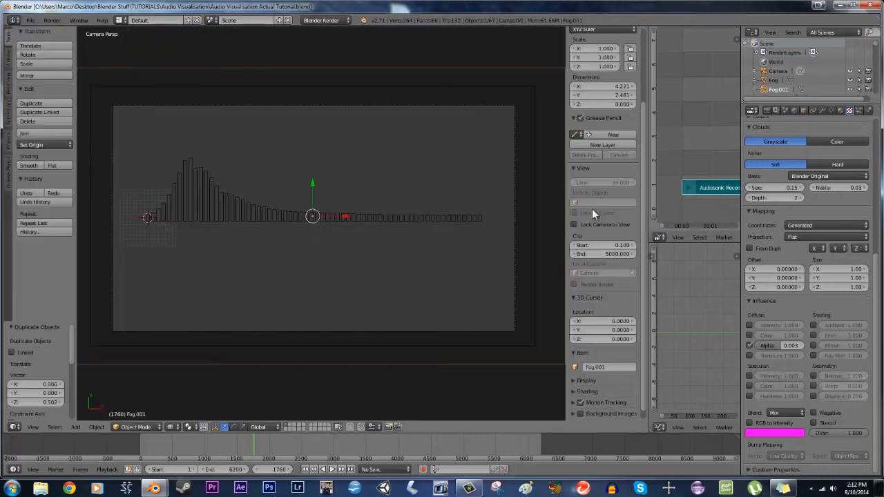
key("a")
key("ctrl+s")
left_click(461, 259)
Add a new plane at the first bar's origin and name it Particles
middle_click_drag(373, 334, 347, 260)
key("shift+b")
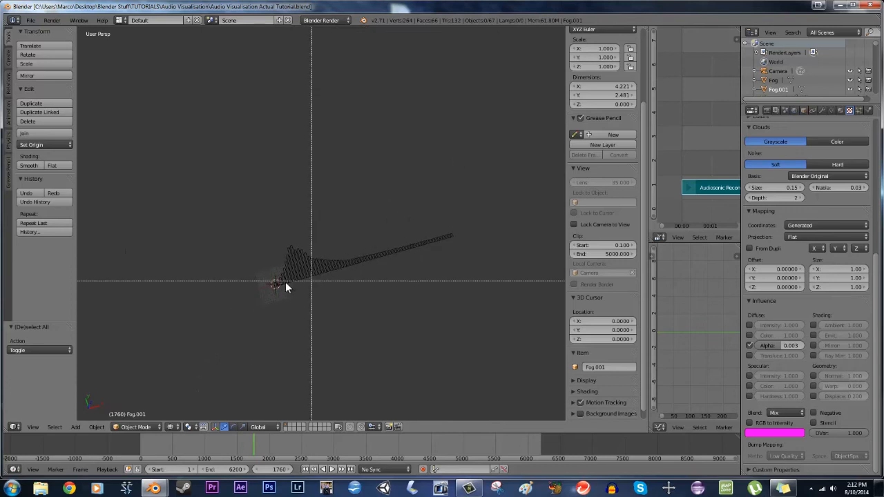
left_click_drag(269, 276, 286, 285)
scroll(381, 274, "down", 10)
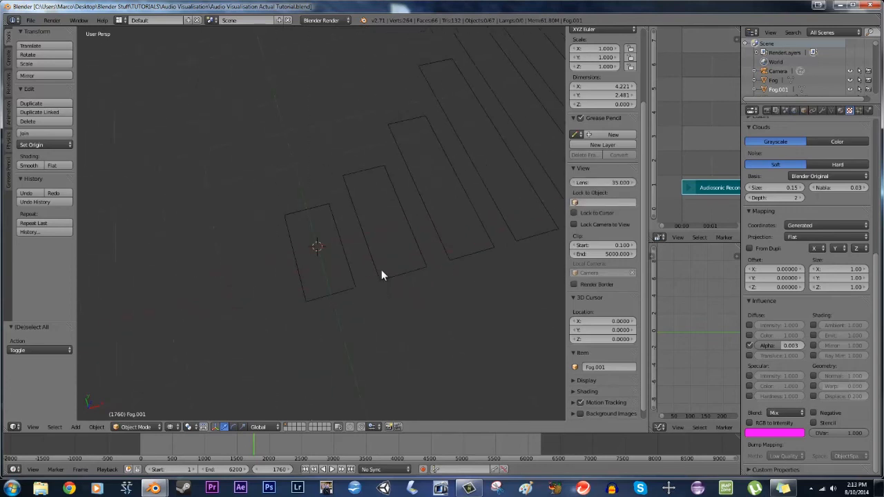
key("shift+a")
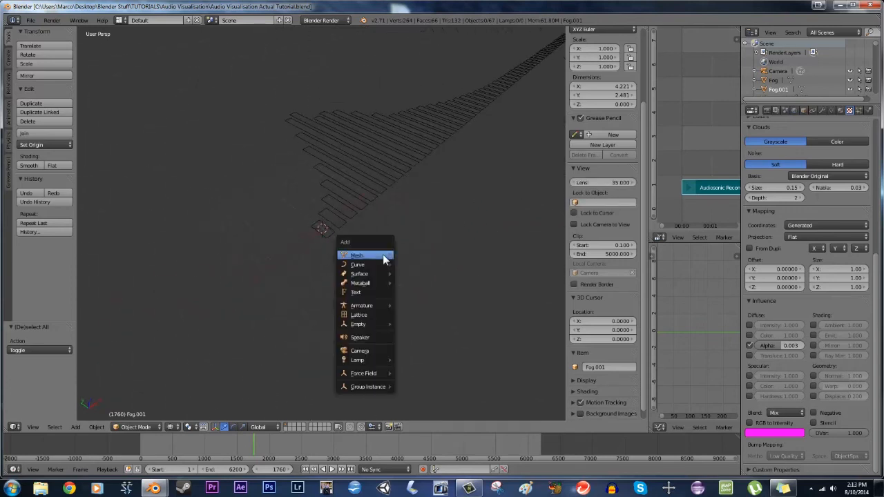
mouse_move(386, 256)
left_click(414, 257)
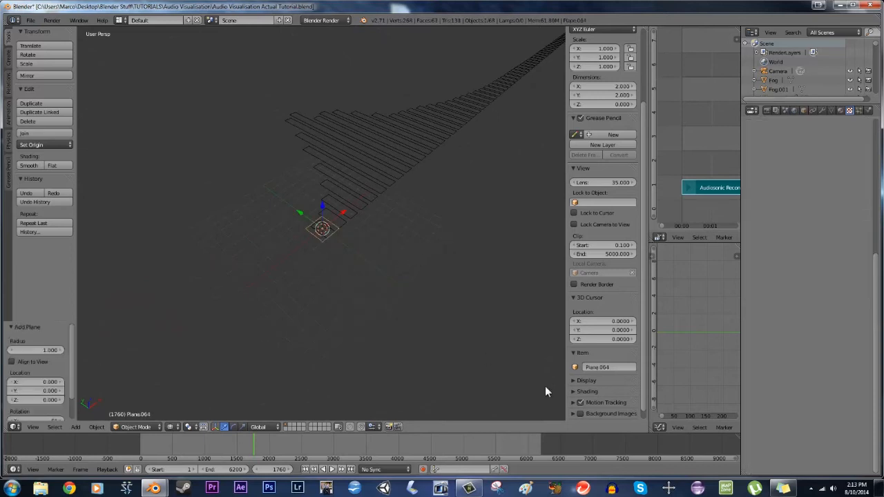
type("Fl")
type("rticles")
key("Return")
Rotate the Particles plane's mesh 90 degrees around the Y axis in Edit Mode
scroll(424, 332, "up", 2)
middle_click_drag(424, 332, 347, 322)
key("Tab")
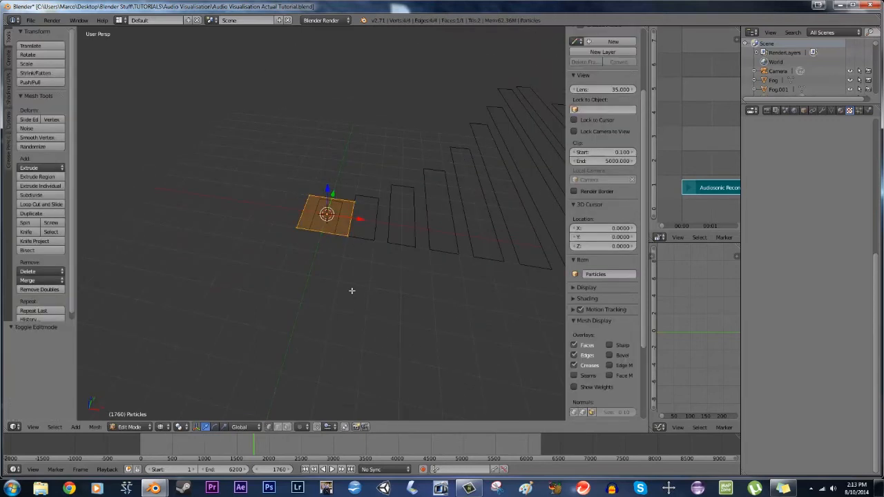
key("r")
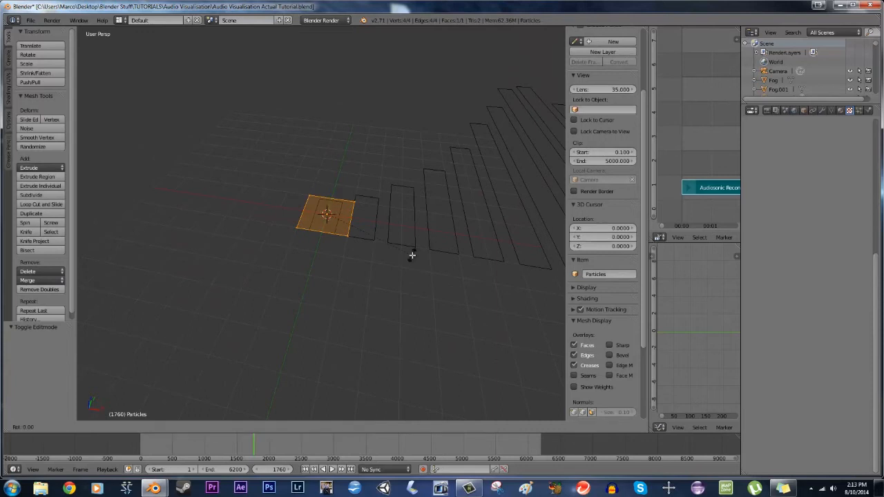
key("y")
type("90")
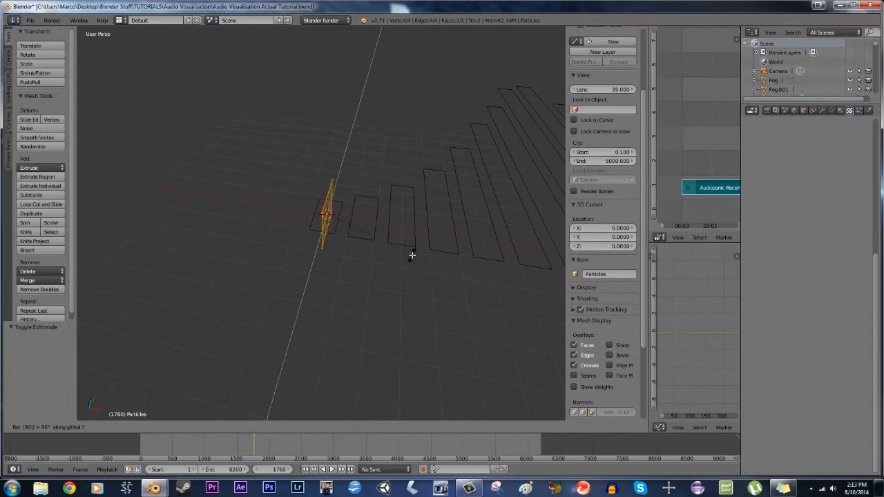
key("Return")
Stretch the Particles mesh along Y to about 70 units so it extends beyond the camera frame's height
middle_click_drag(342, 310, 369, 274)
key("s")
key("y")
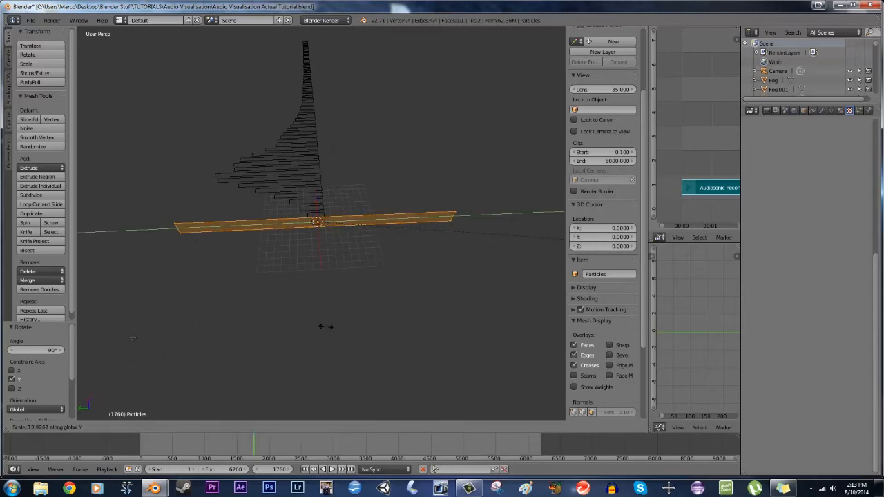
left_click(198, 341)
key("KP_0")
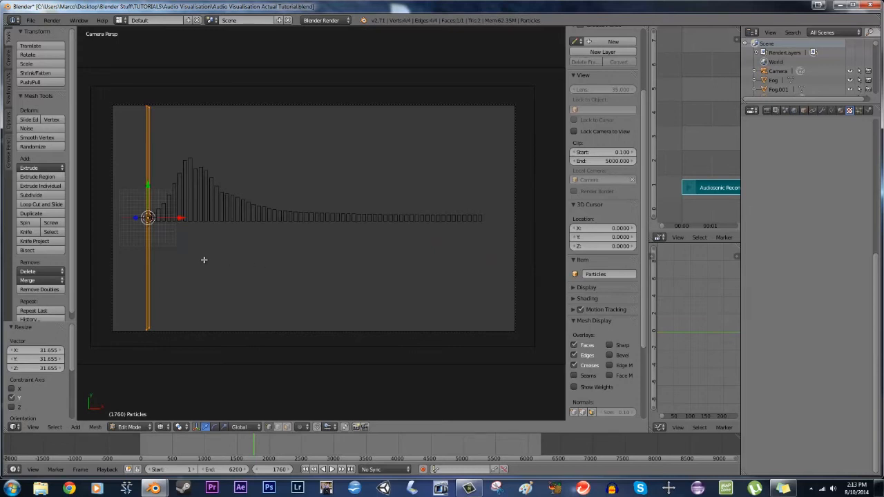
key("s")
key("y")
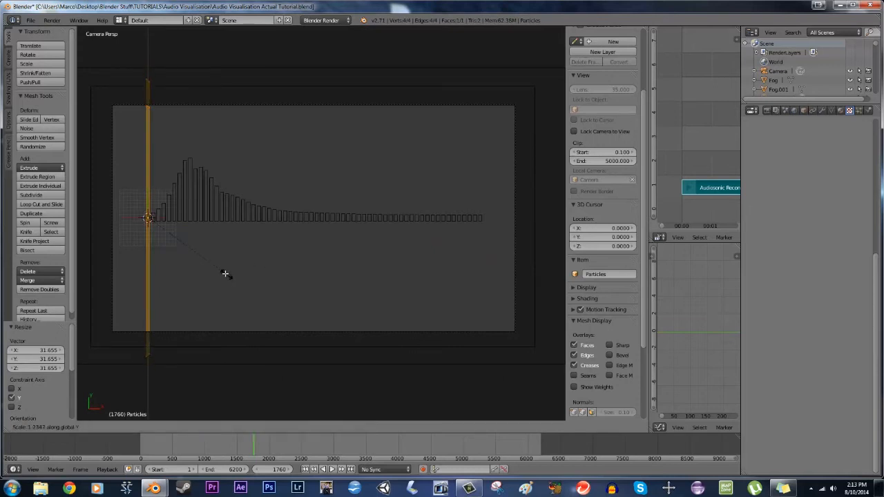
left_click(219, 268)
Scale the Particles mesh along Z to about 8.2 units and return to Object Mode
middle_click_drag(319, 322, 335, 286)
key("s")
key("z")
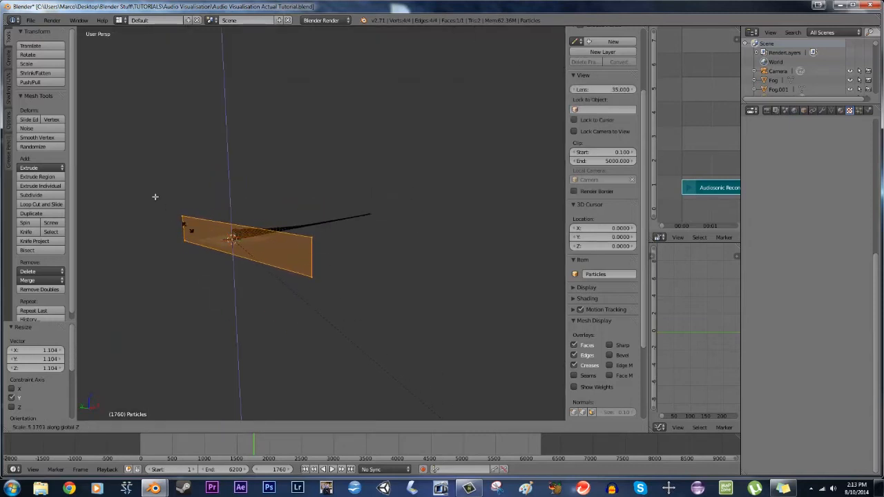
left_click(95, 151)
key("Tab")
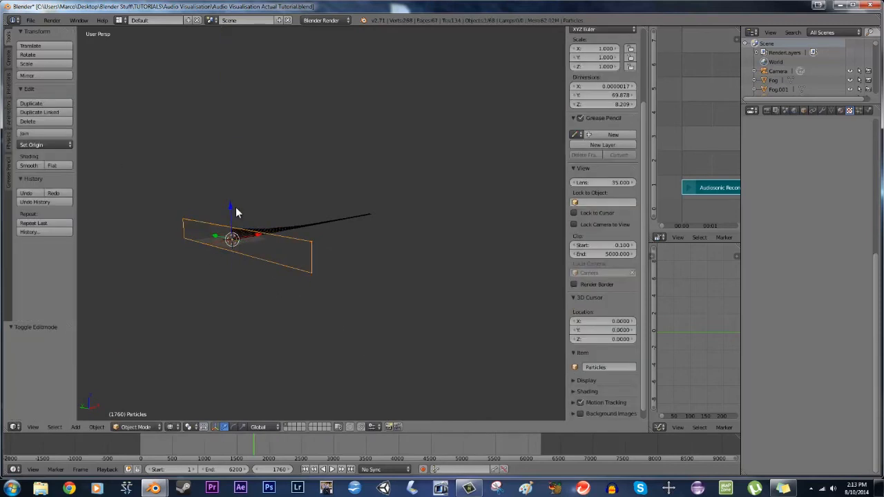
Lower the Particles plane about 8.2 units along the Z axis so it sits below the bars
key("g")
key("z")
left_click(233, 234)
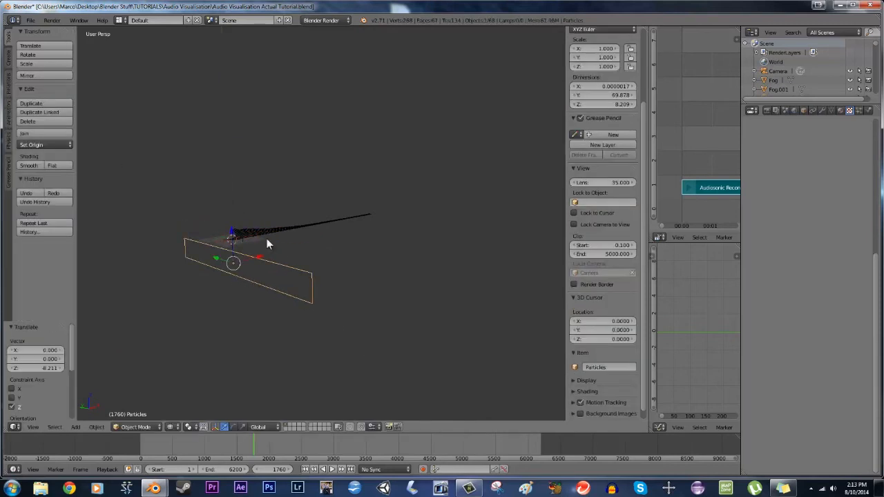
In camera view, shift the Particles plane about 18.3 units along negative X, outside the camera frame, and save the file
key("KP_0")
key("g")
key("x")
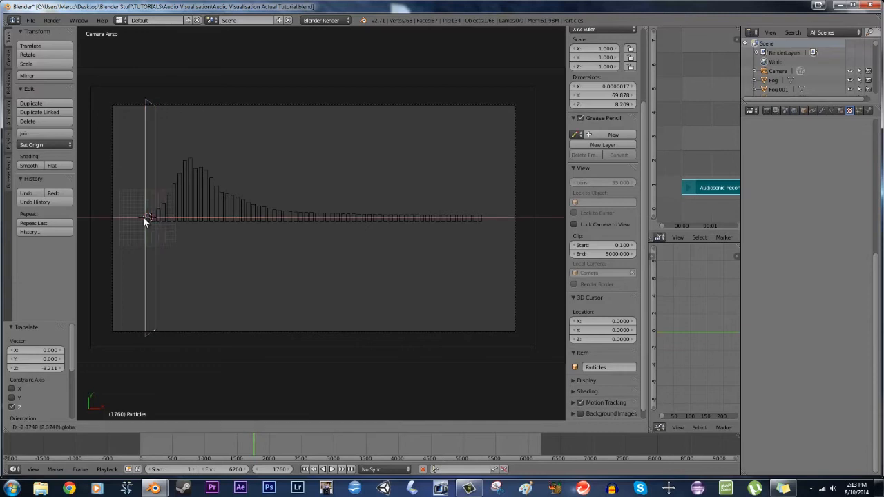
left_click(127, 216)
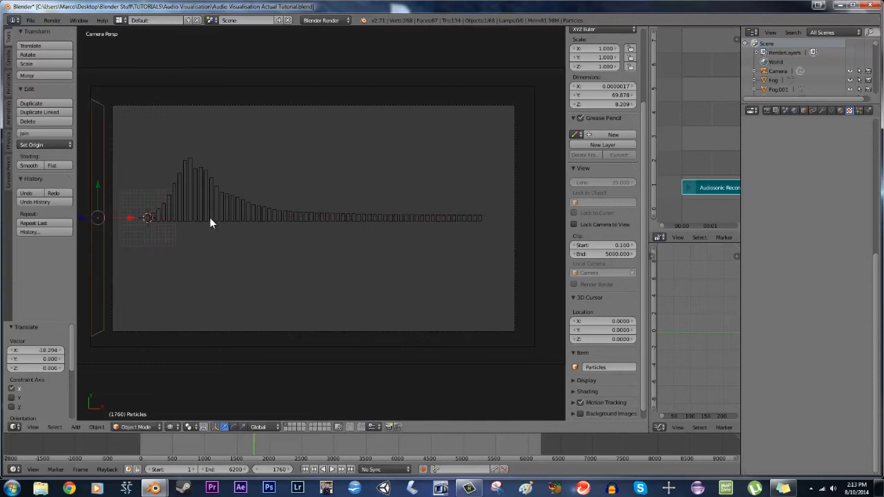
key("ctrl+s")
left_click(210, 217)
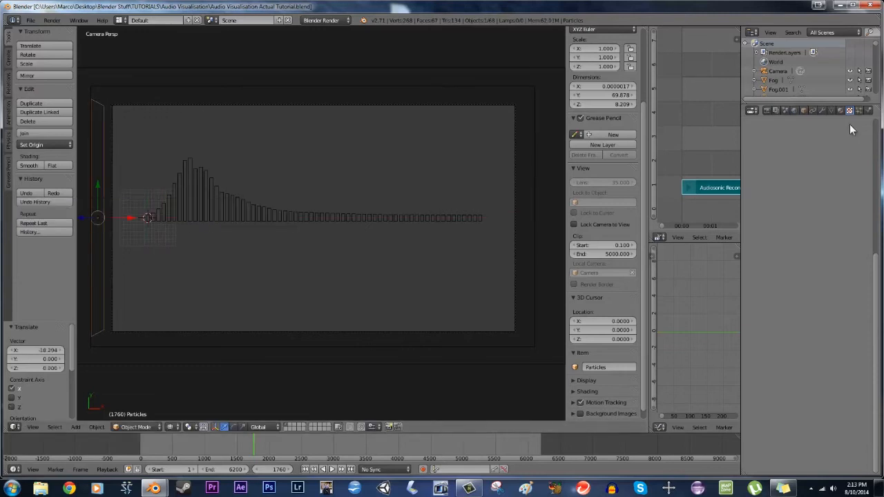
Add an ico sphere at the 3D cursor and move it to the hidden layer 11
key("a")
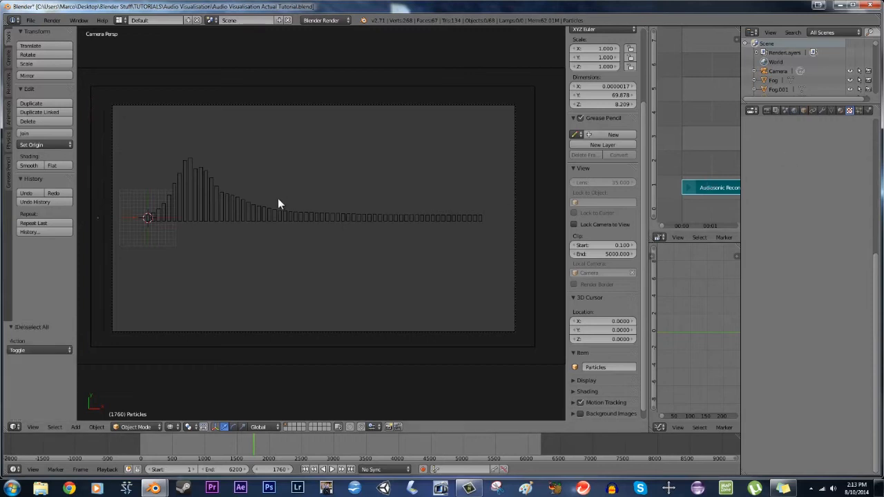
right_click(103, 111)
key("shift+a")
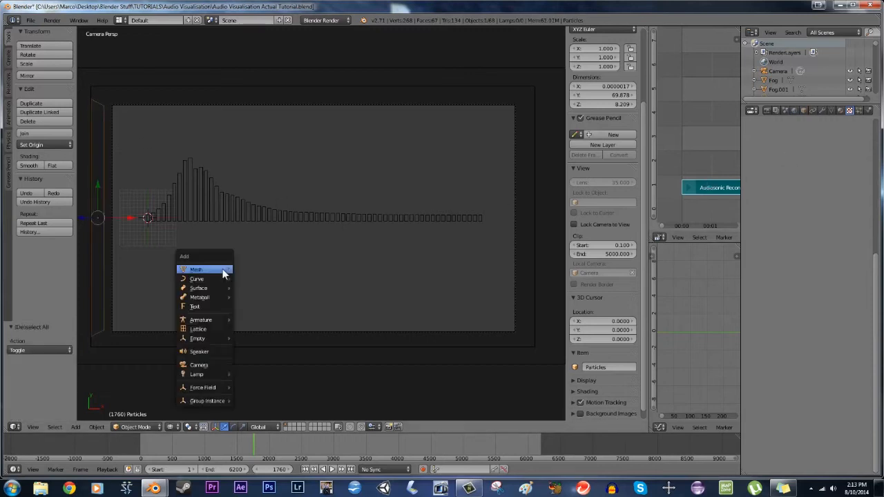
mouse_move(225, 270)
left_click(260, 307)
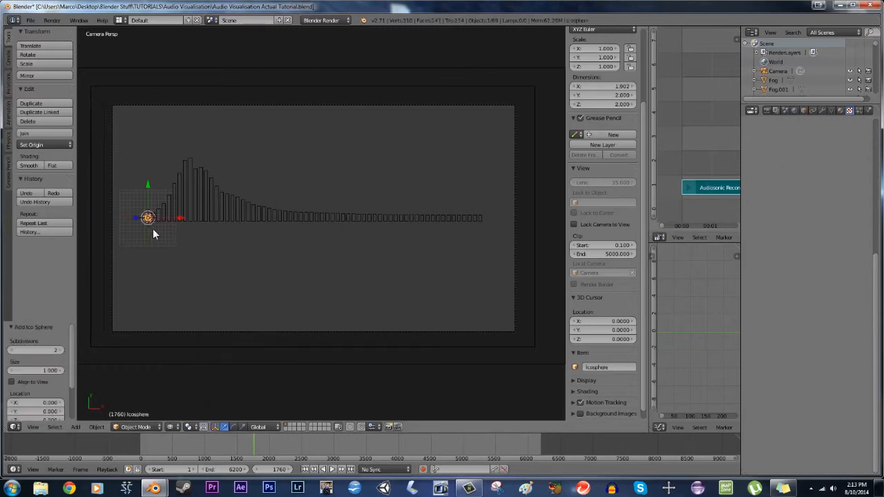
key("m")
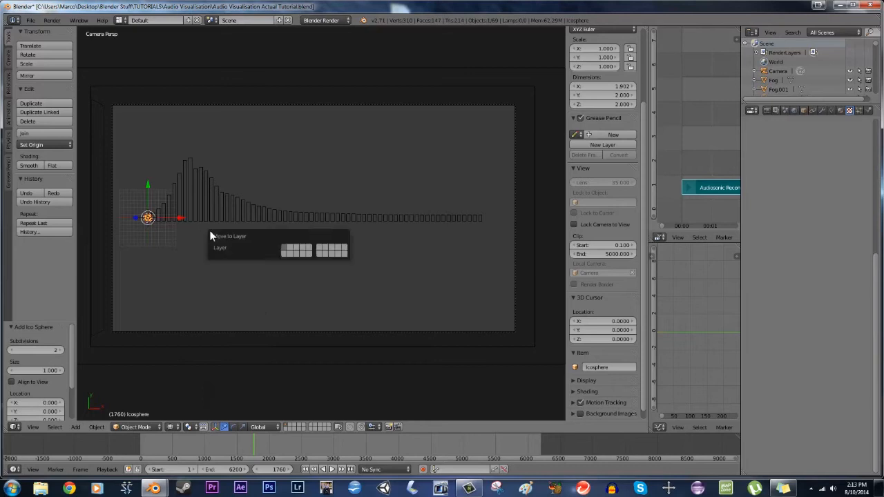
left_click(282, 253)
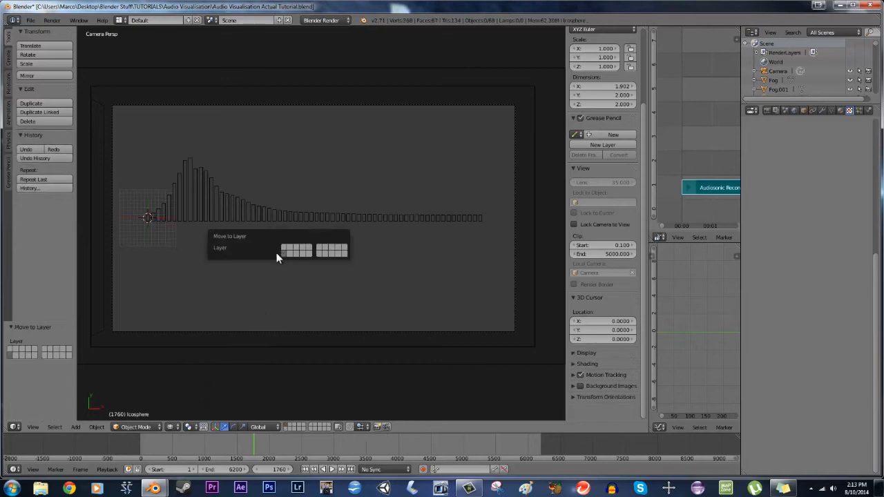
Give the ico sphere a new shadeless material with its diffuse colour darkened to mid grey
left_click(840, 110)
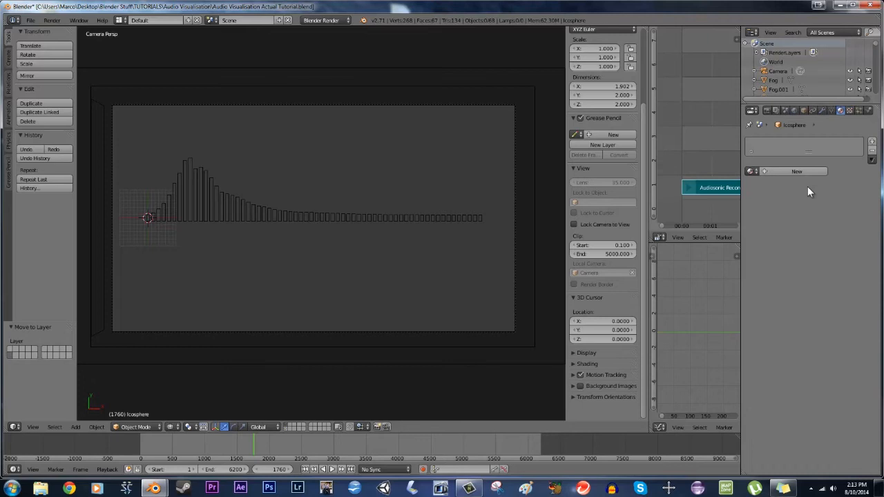
left_click(767, 171)
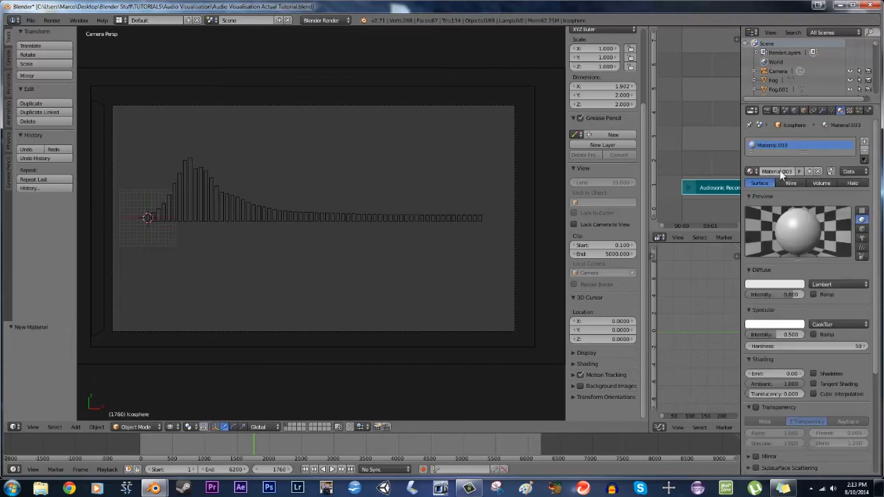
left_click(814, 373)
left_click(783, 282)
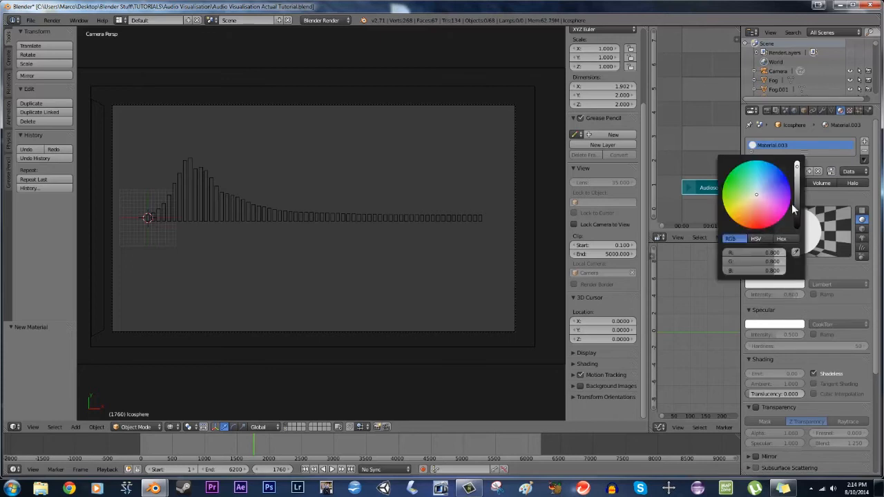
mouse_move(800, 189)
left_mouse_down()
mouse_move(798, 201)
mouse_move(797, 189)
left_mouse_up()
left_click(791, 283)
left_click(799, 186)
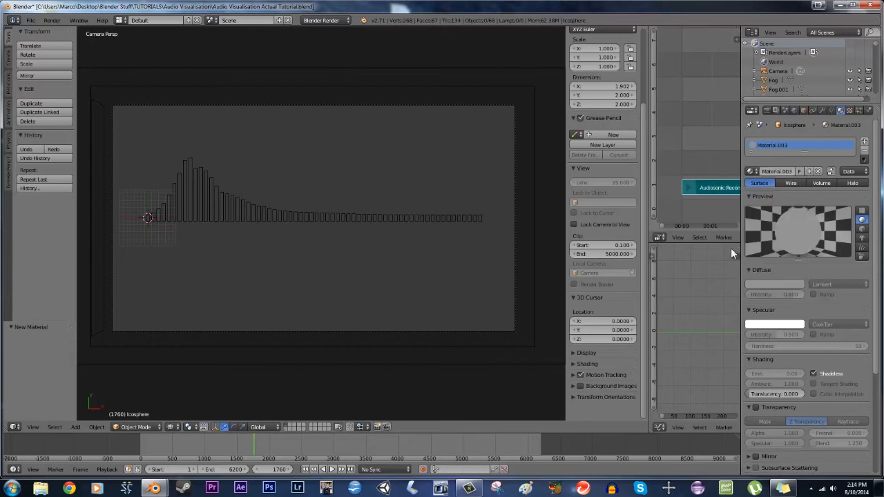
Add a particle system to the Particles plane and set its particle number to 9000
right_click(99, 104)
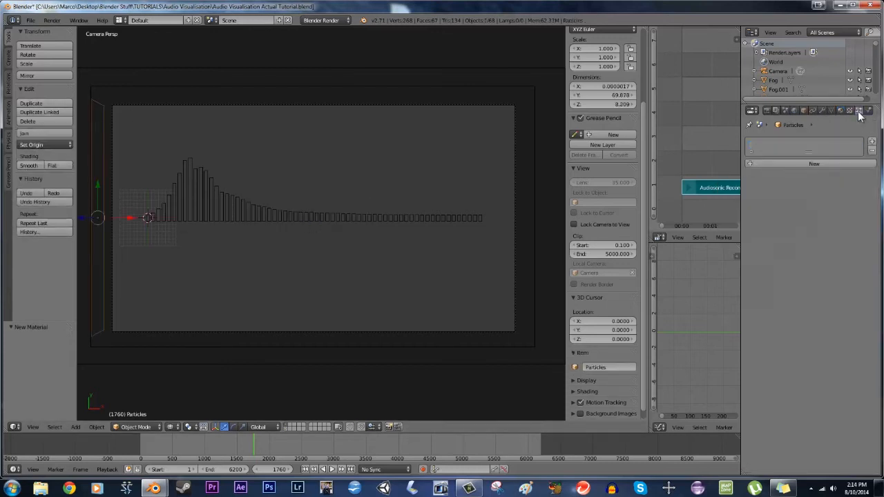
left_click(812, 164)
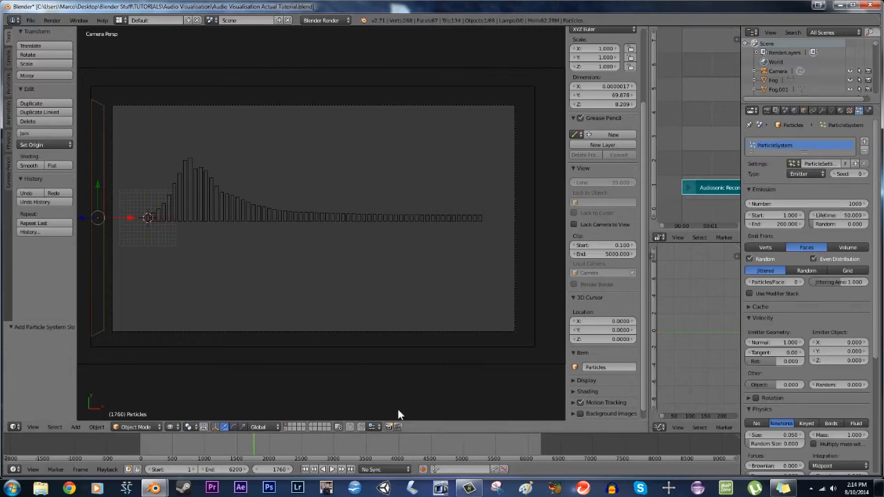
left_click(829, 203)
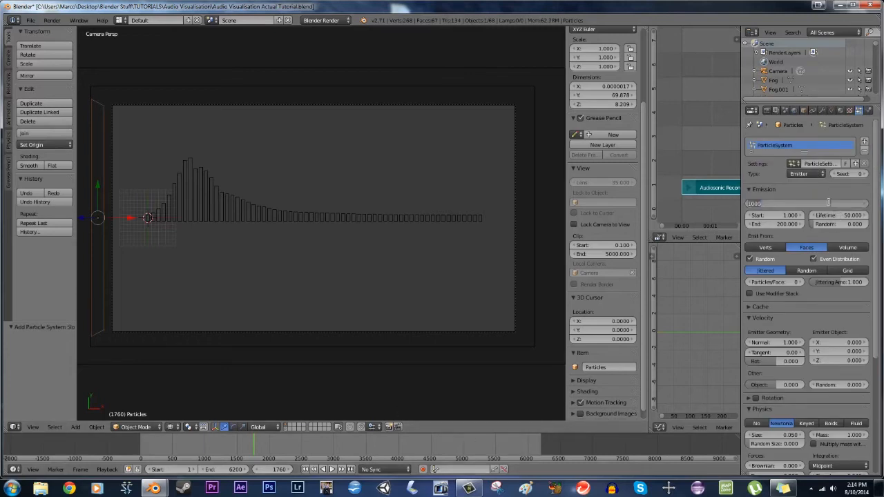
type("9000")
key("Return")
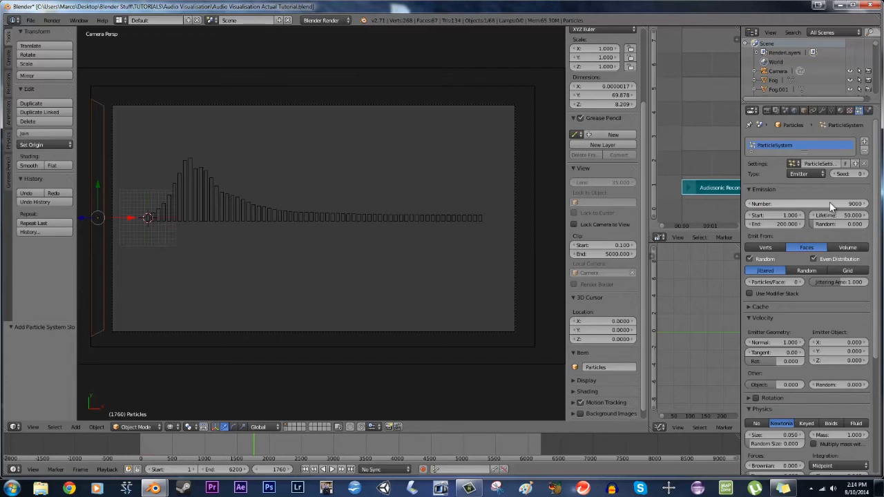
Set the particle emission's end frame to 6200 and the particle lifetime to 1000
left_click(776, 225)
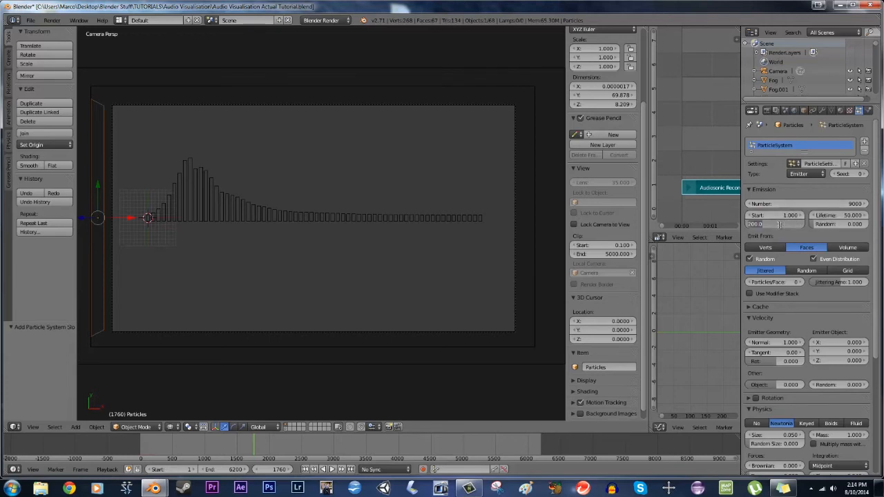
type("620")
type("00")
key("Return")
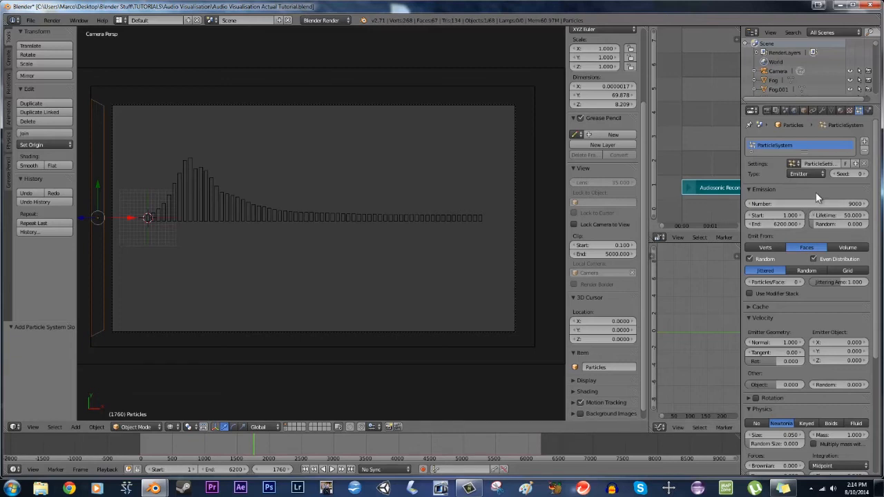
left_click(843, 217)
type("1000")
key("Return")
Set the particles' normal emission velocity to 5 and reduce their gravity field weight to 0
left_click(775, 342)
scroll(785, 338, "down", 6)
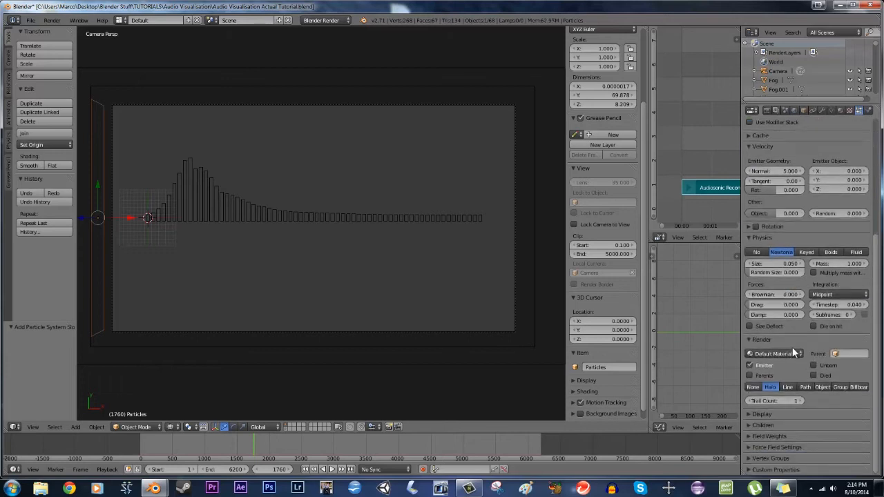
left_click(752, 438)
scroll(766, 434, "down", 3)
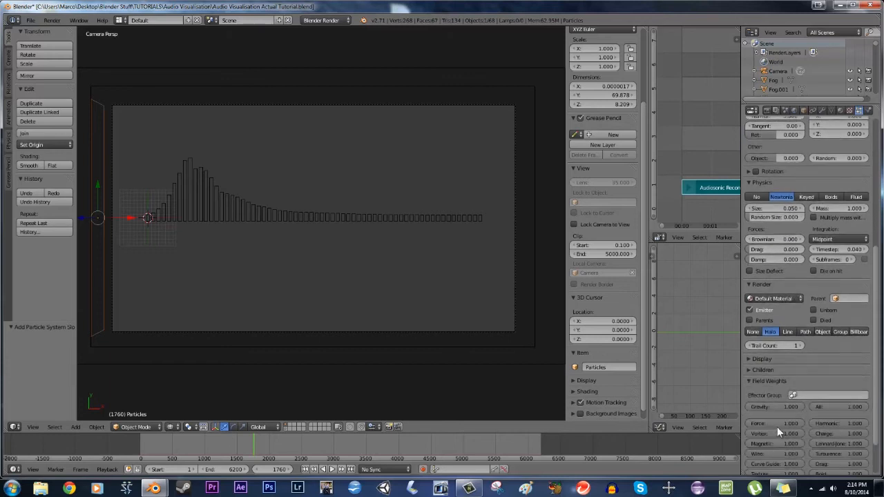
left_click_drag(800, 404, 694, 409)
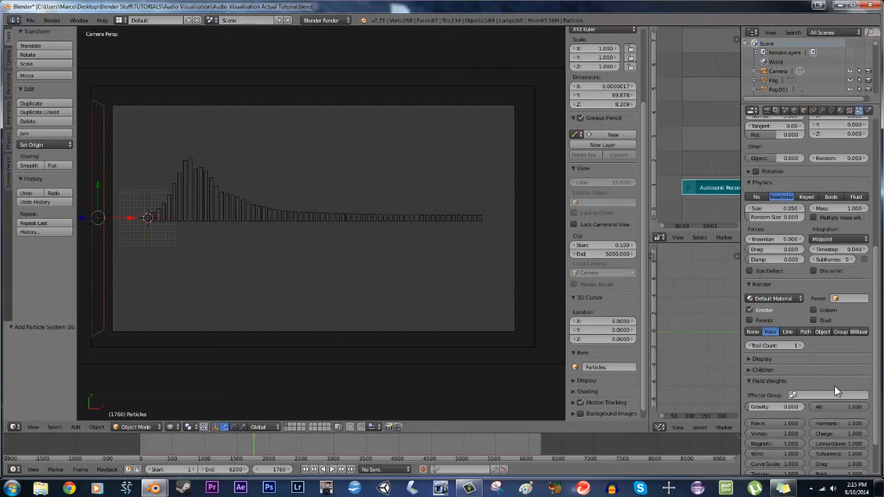
Render the particles as objects, using the Icosphere as the dupli object
scroll(835, 385, "up", 4)
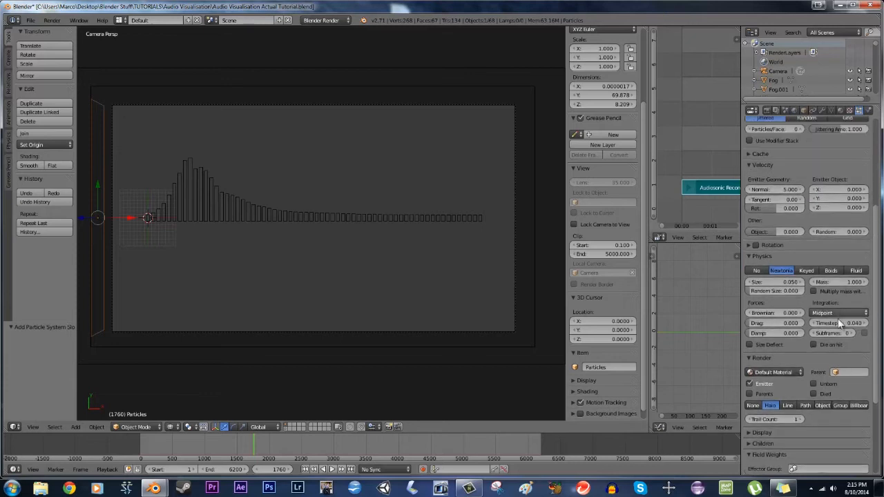
scroll(806, 391, "down", 2)
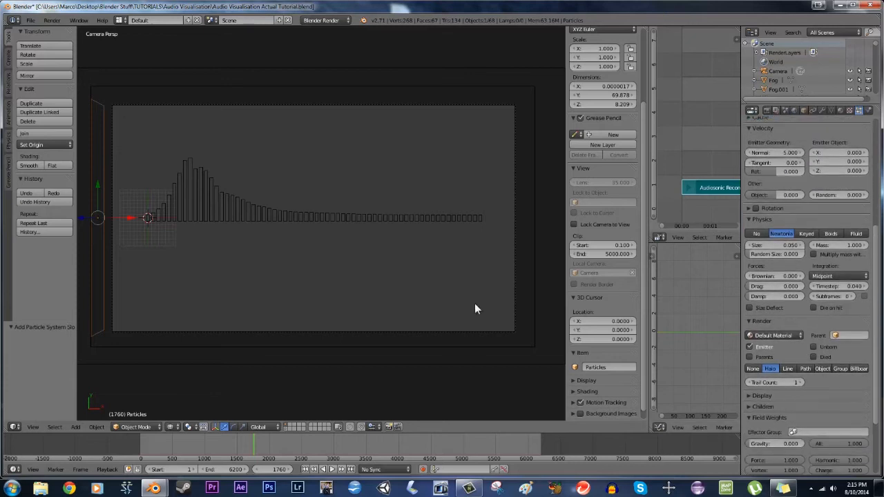
left_click(824, 369)
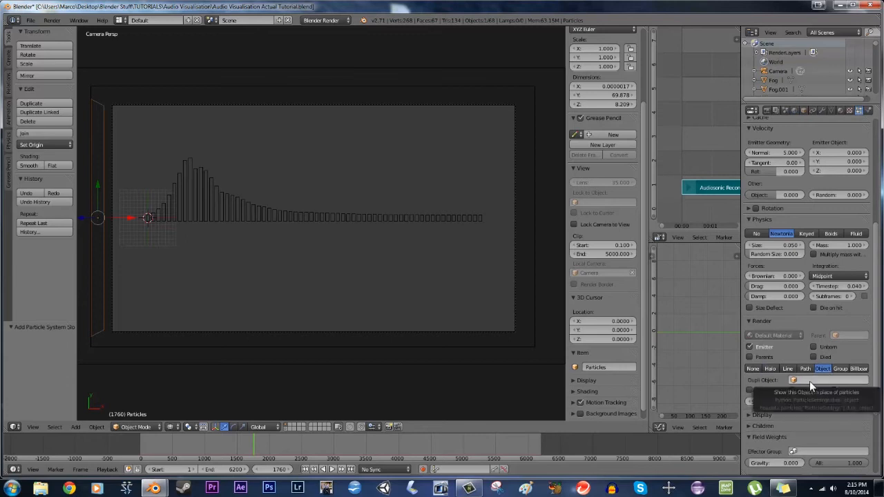
left_click(812, 381)
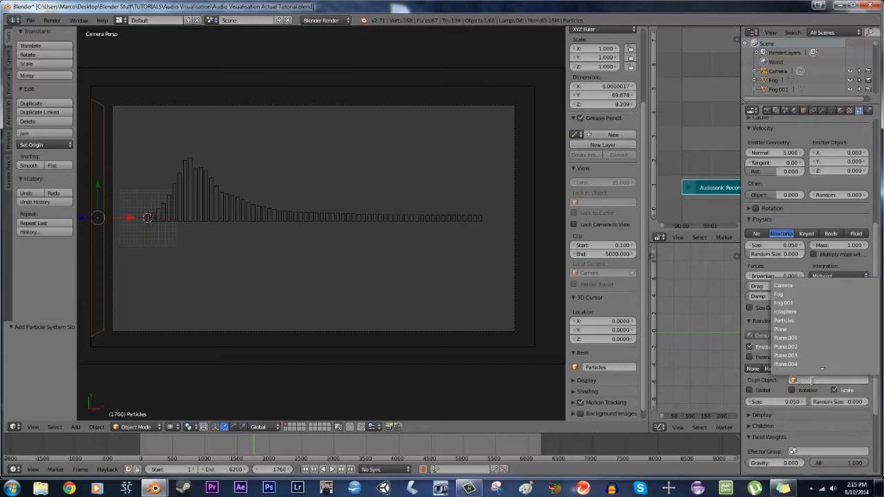
left_click(794, 312)
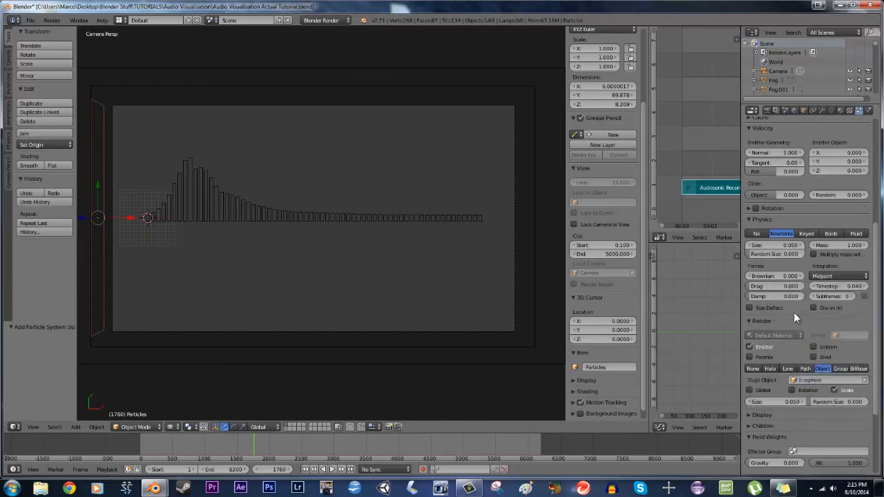
Set the particle size to 0.2 and the random size to 1.0
left_click(783, 404)
type("0.2")
key("Return")
left_click_drag(814, 404, 59, 412)
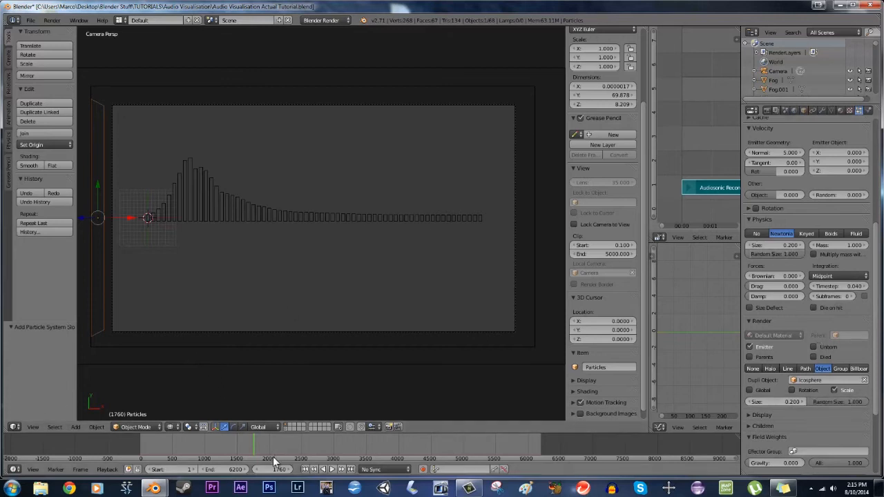
Play the animation from the first frame and render a test frame to check the particles
left_click(305, 469)
left_click(329, 471)
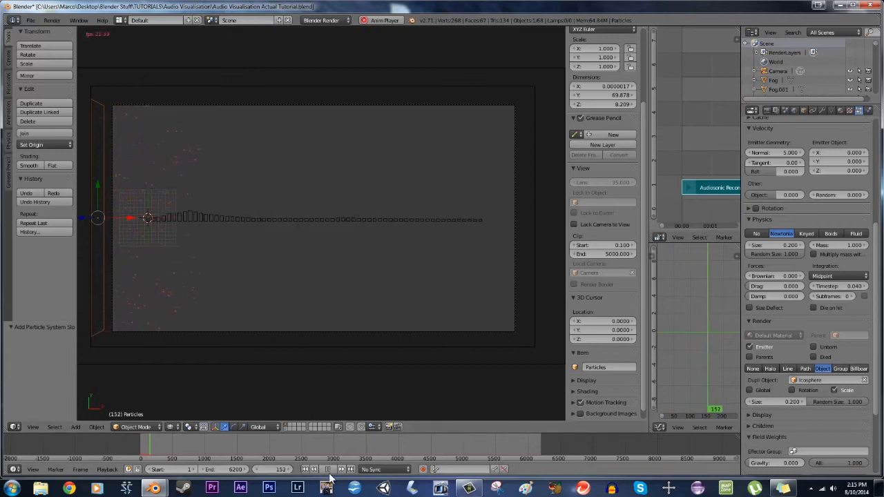
key("F12")
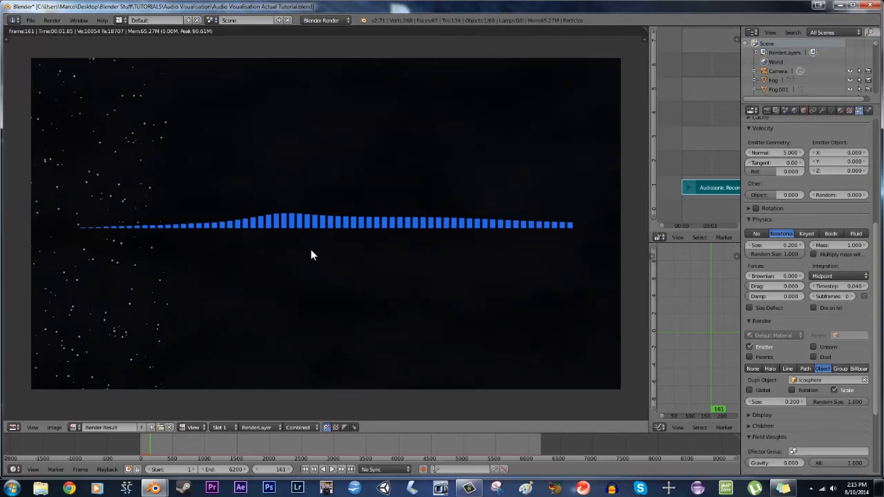
key("Escape")
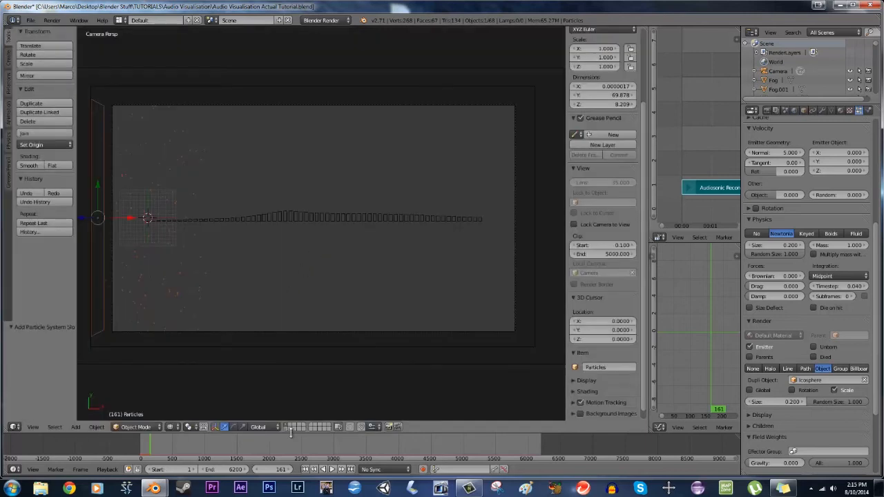
Return to frame 1 and set the particle emission's start frame to -1000
left_click(306, 470)
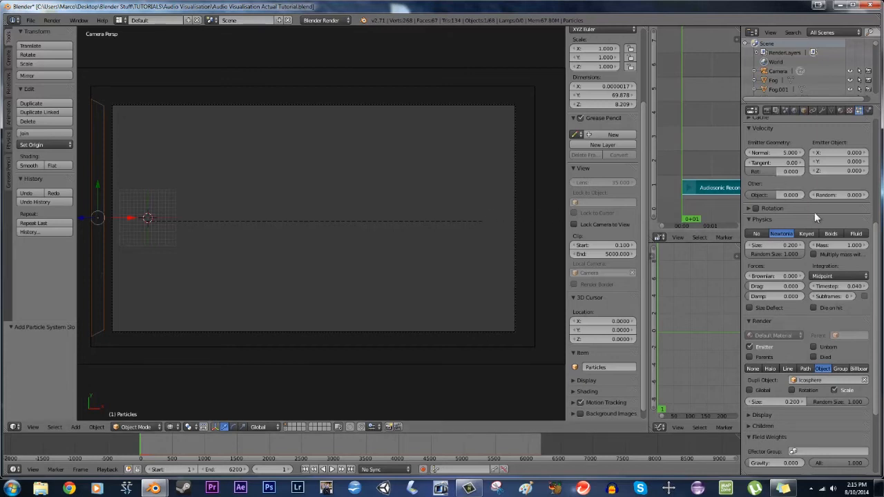
scroll(814, 214, "up", 4)
scroll(815, 214, "up", 2)
left_click(772, 191)
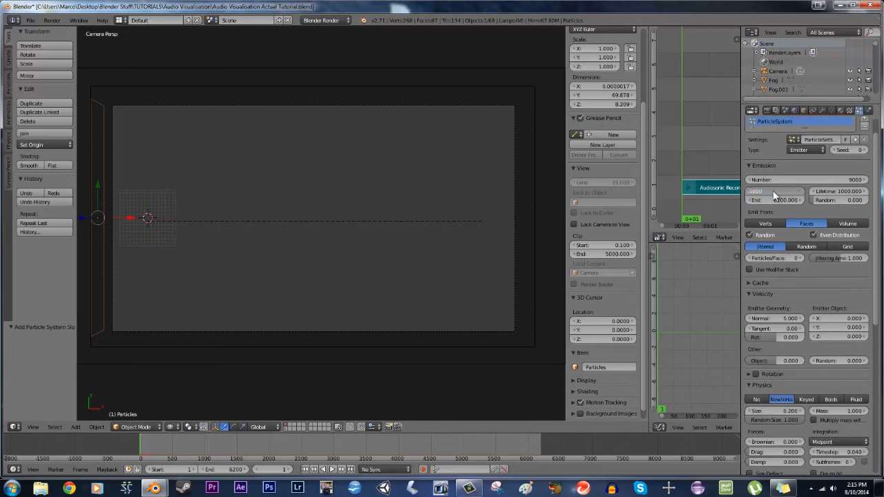
type("1000")
key("Return")
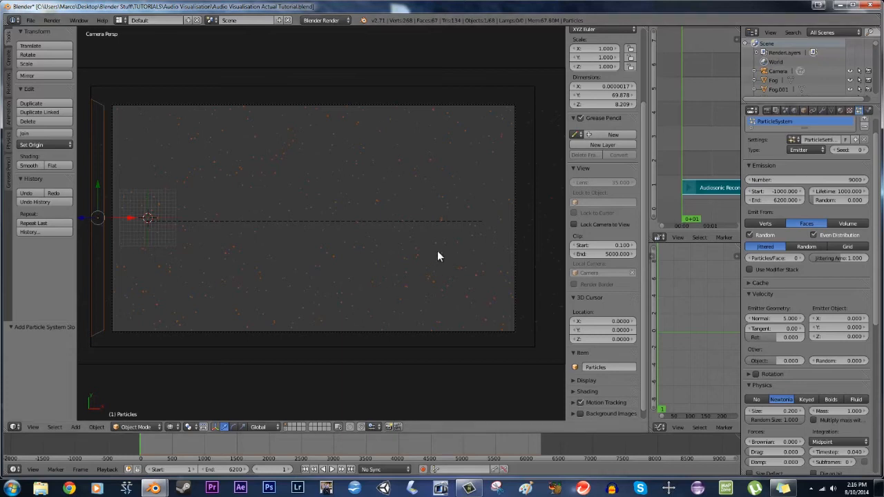
Play the animation from frame 1 to check how the particles fill the camera frame
scroll(437, 251, "down", 3)
scroll(438, 252, "up", 3)
left_click(331, 469)
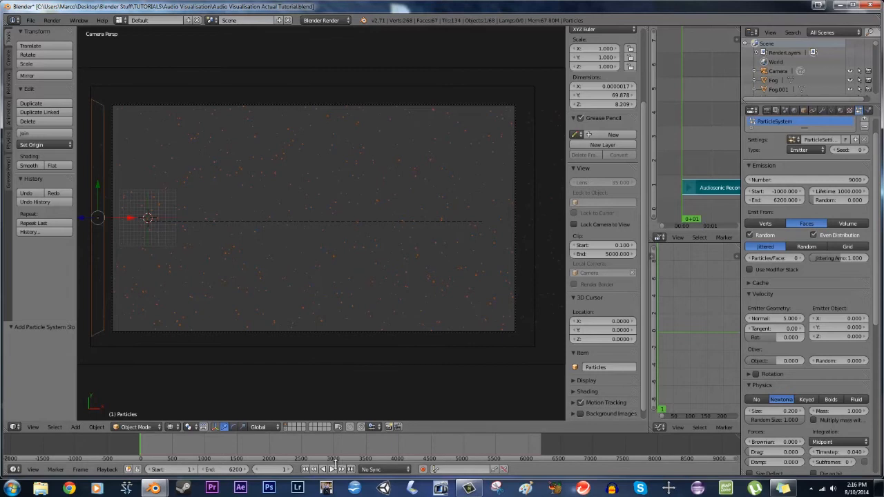
Render a test frame to check how the particles are distributed around the bars
key("F12")
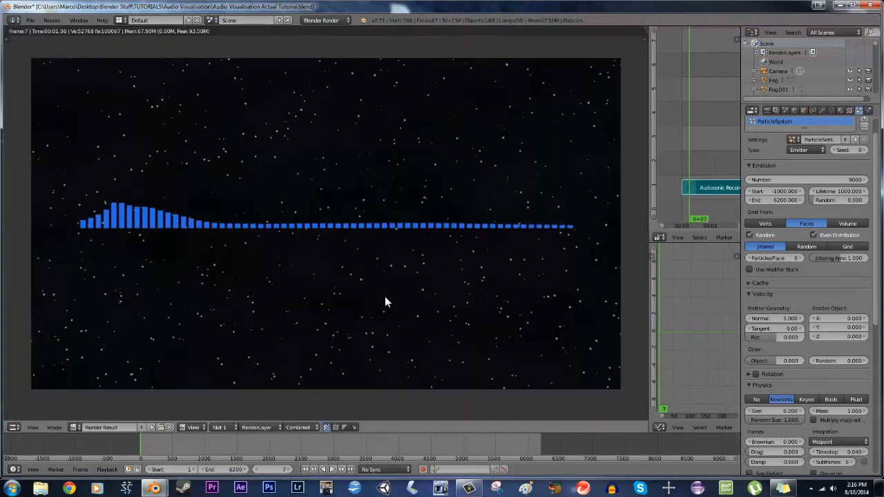
key("Escape")
Add two evenly spaced, unslid loop cuts across the width of the particle emitter plane
middle_click_drag(308, 323, 355, 250)
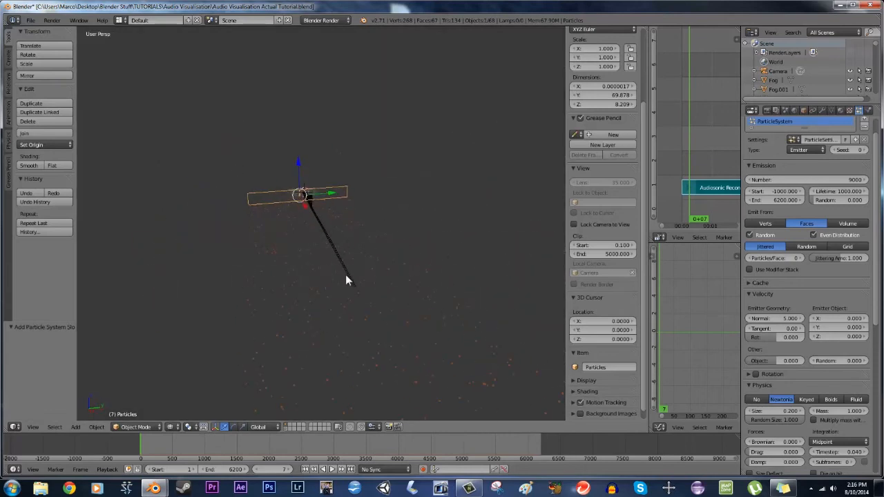
middle_click_drag(311, 284, 341, 276)
scroll(341, 275, "up", 2)
key("Tab")
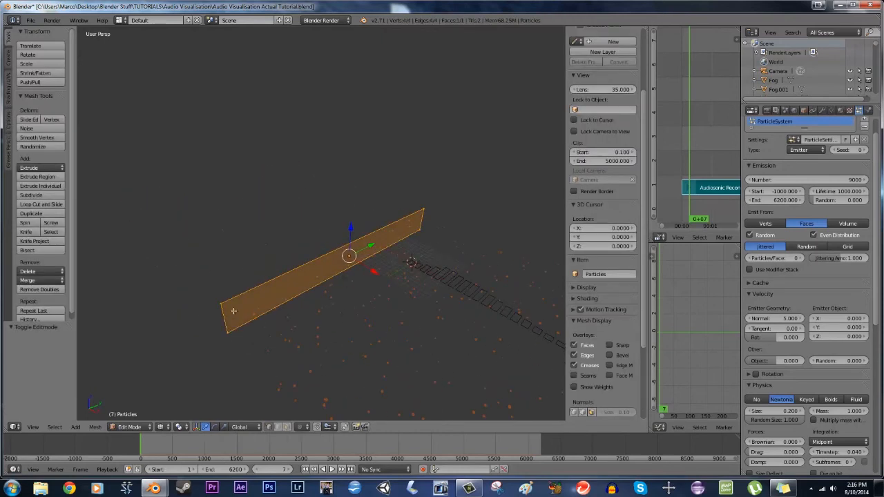
key("ctrl+r")
scroll(345, 258, "up", 1)
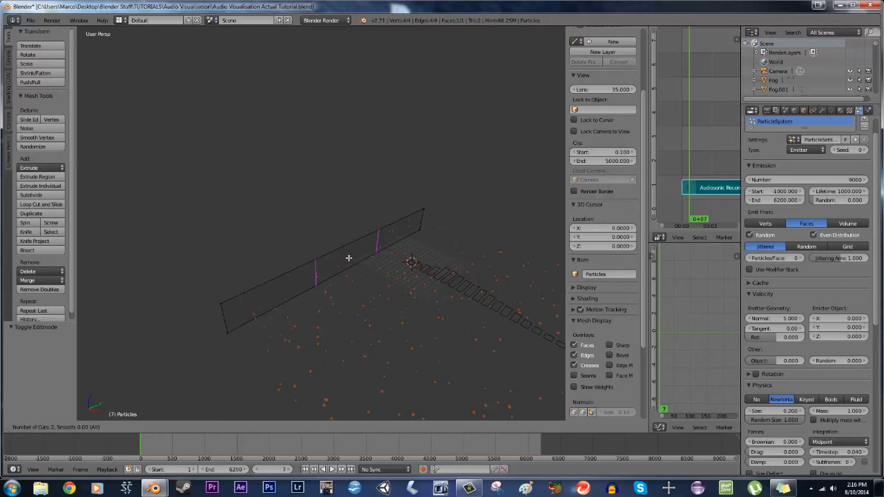
left_click(349, 258)
right_click(347, 261)
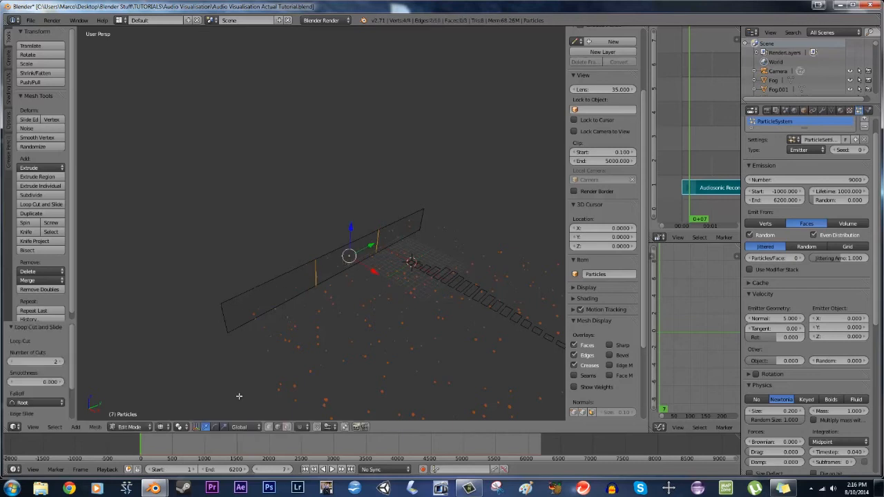
Select the emitter plane's four outer corner vertices and scale them on Z to almost zero, tapering both ends to points
left_click(271, 428)
right_click(223, 305)
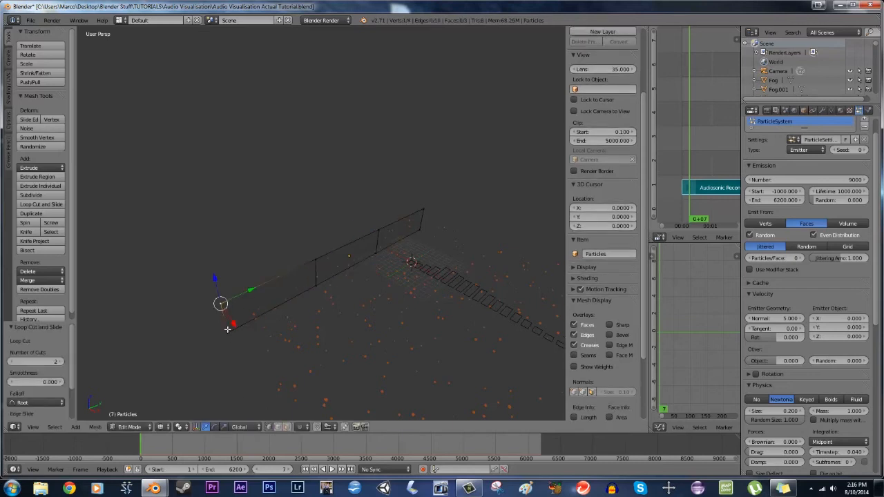
right_click(227, 332, "shift")
right_click(423, 210, "shift")
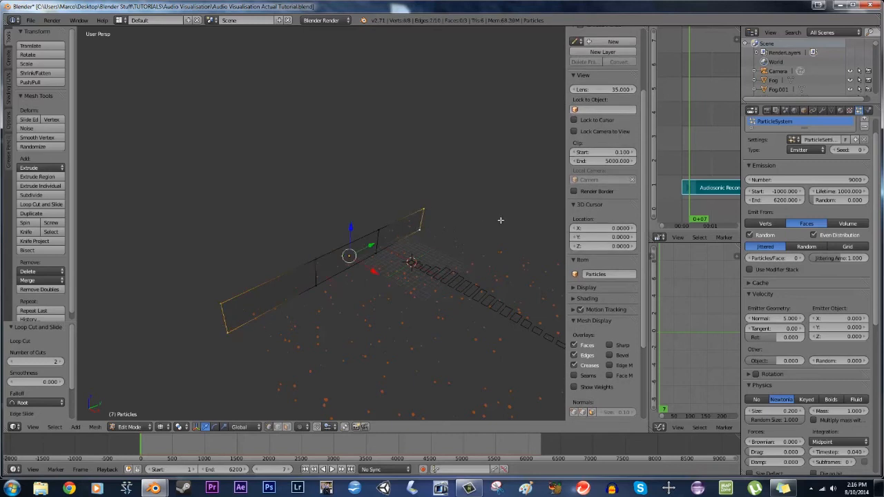
key("s")
key("z")
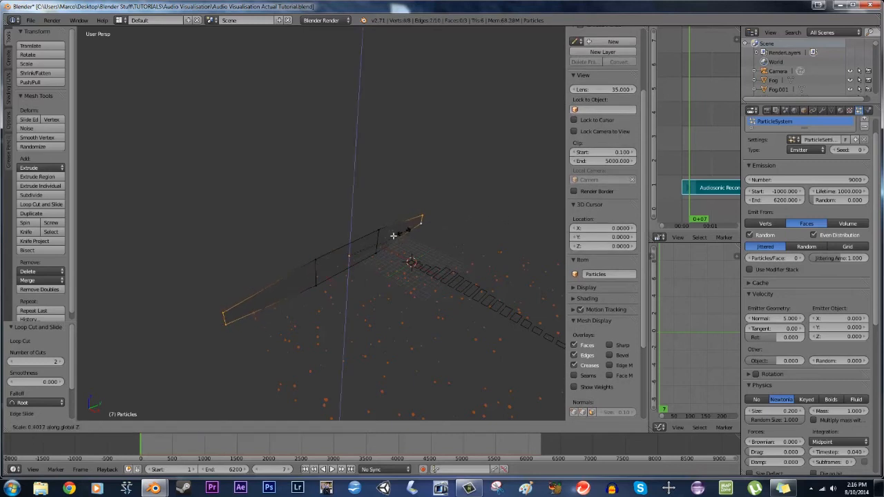
left_click(354, 252)
key("Tab")
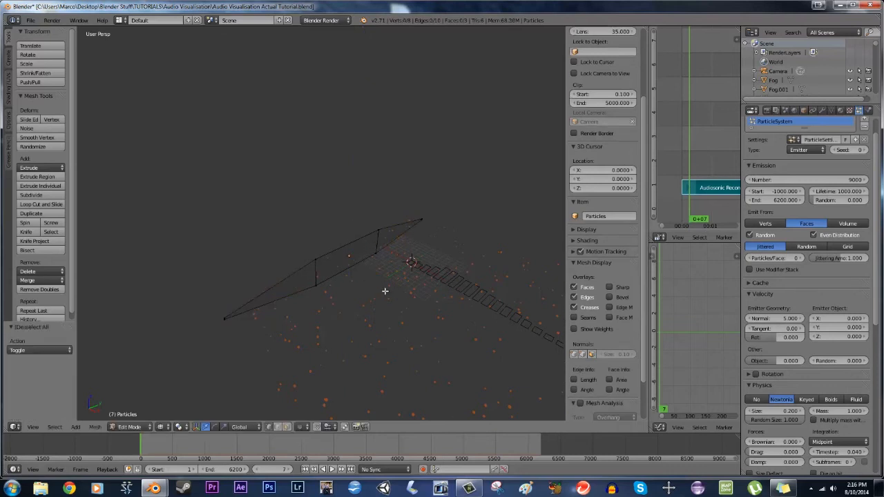
Return to frame 1 and add one centered loop cut through the middle section of the emitter mesh in right view
middle_click_drag(385, 291, 371, 337)
key("shift+Left")
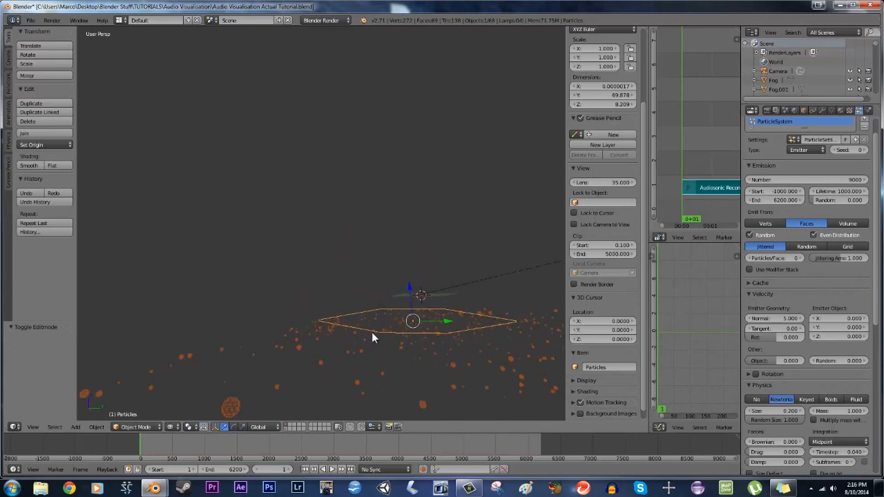
key("KP_3")
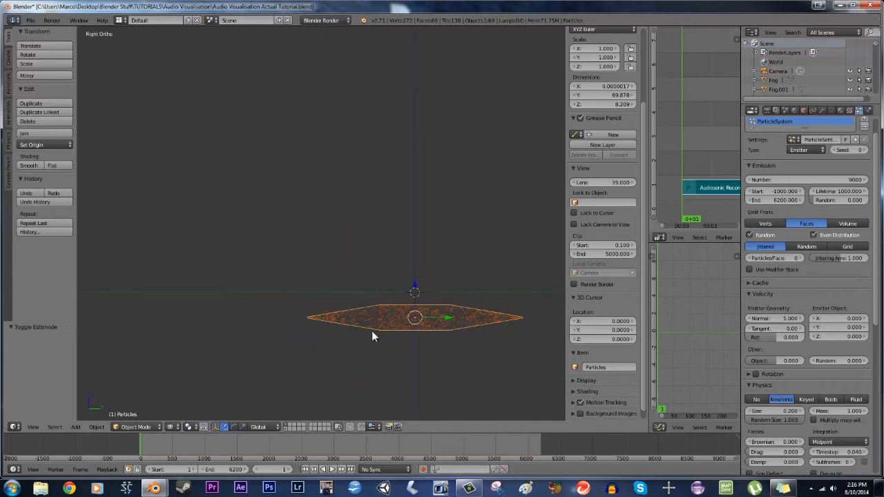
middle_click_drag(359, 323, 316, 311, "shift")
scroll(352, 311, "up", 3)
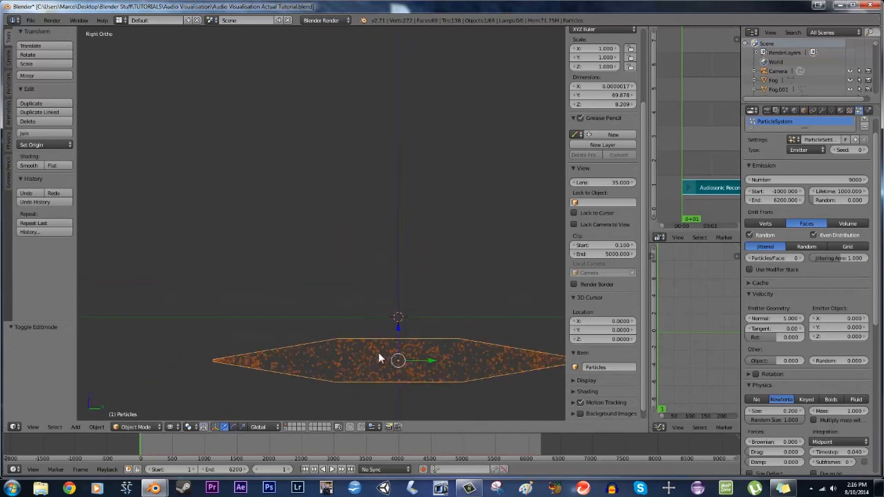
key("Tab")
key("ctrl+r")
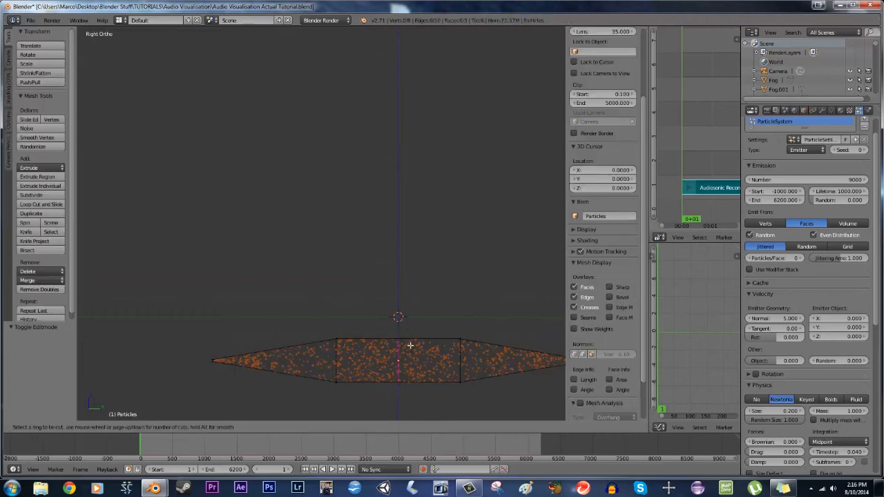
left_click(399, 342)
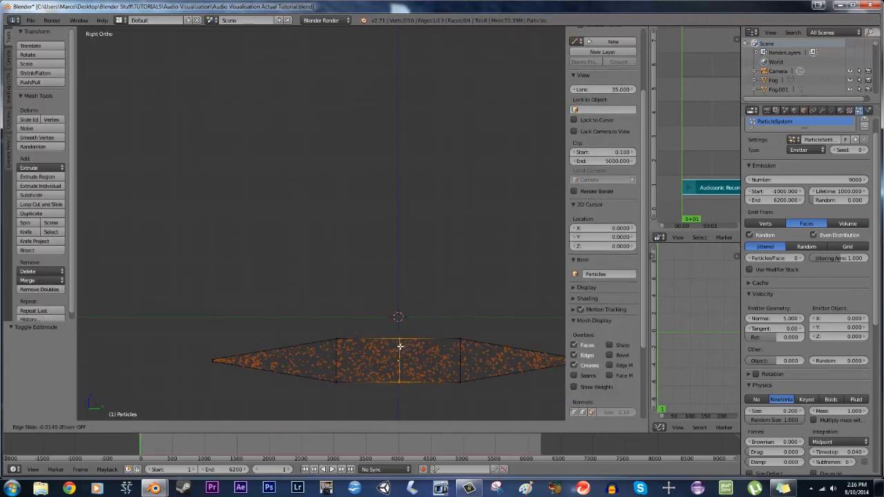
right_click(398, 341)
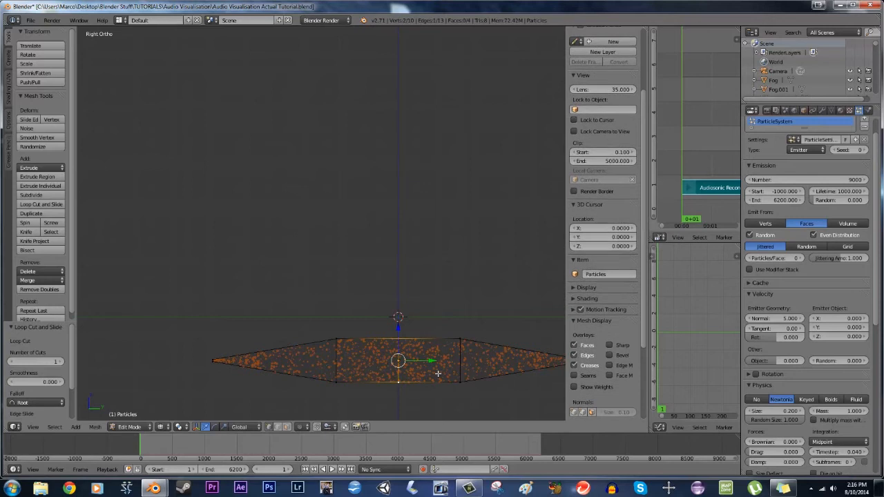
Scale the emitter's central edge by about 1.7 along Z to form a diamond shape, and return to Object Mode
key("s")
key("z")
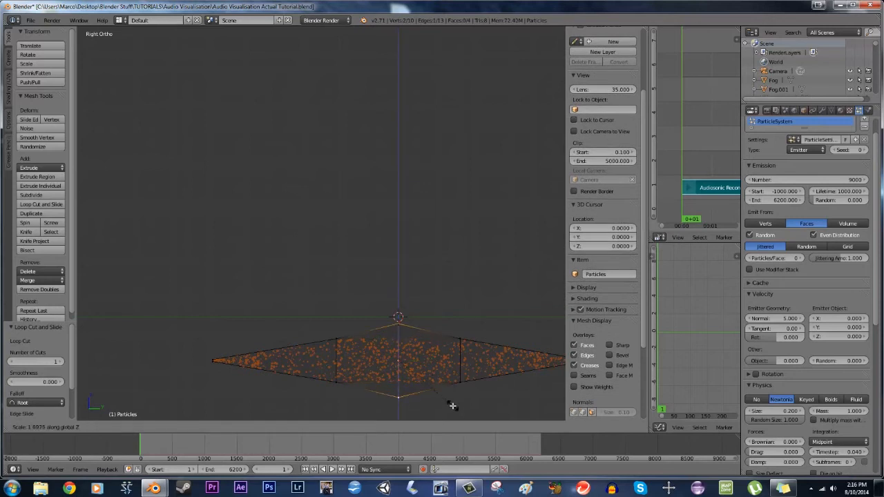
left_click(452, 406)
key("a")
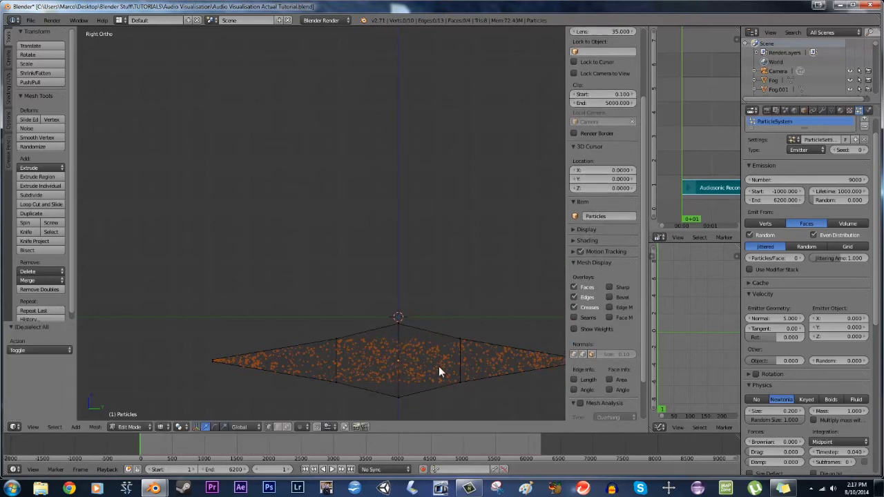
key("Tab")
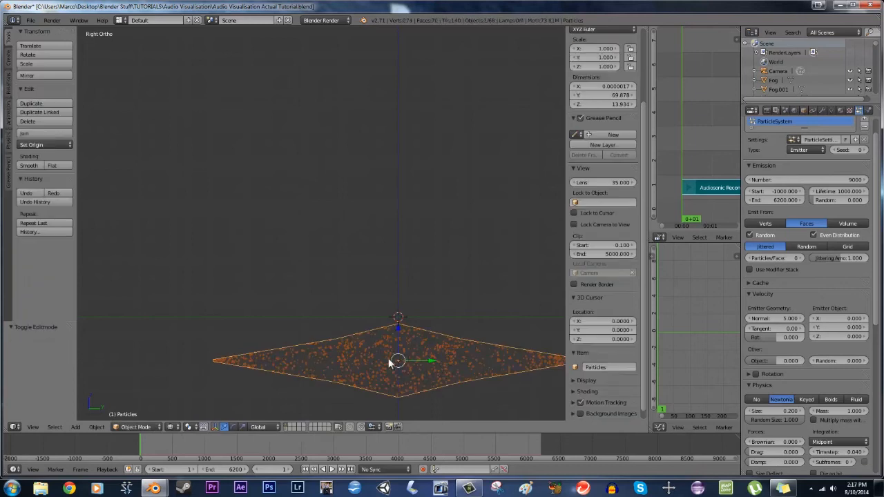
Render frame 1 to check the particle spread from the diamond-shaped emitter
middle_click_drag(389, 362, 473, 387)
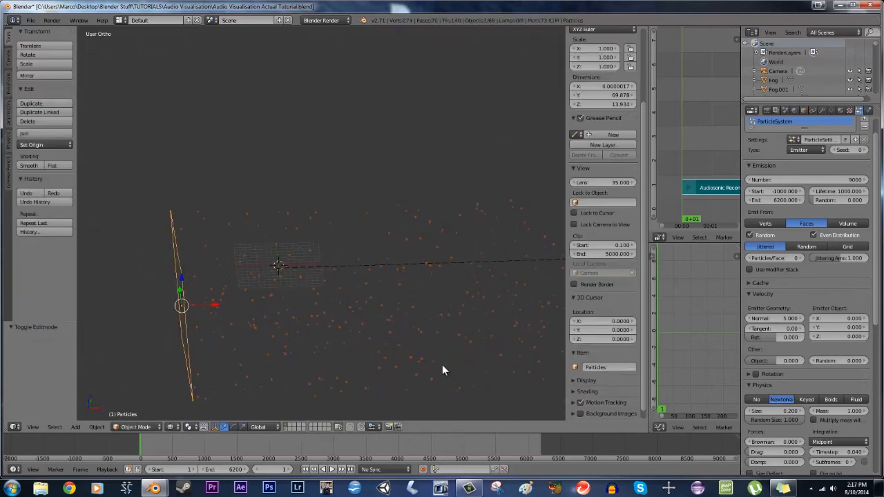
key("F12")
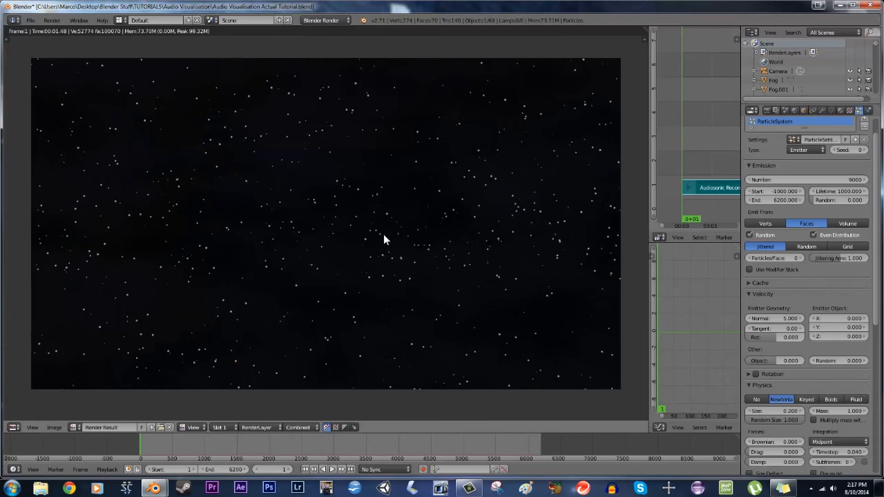
key("Escape")
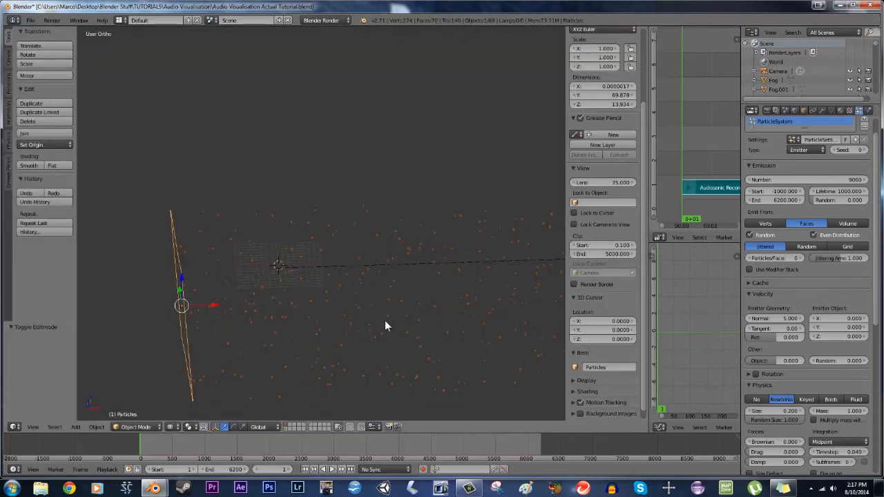
Deselect everything and add a Turbulence force field at the scene origin from the camera view
key("a")
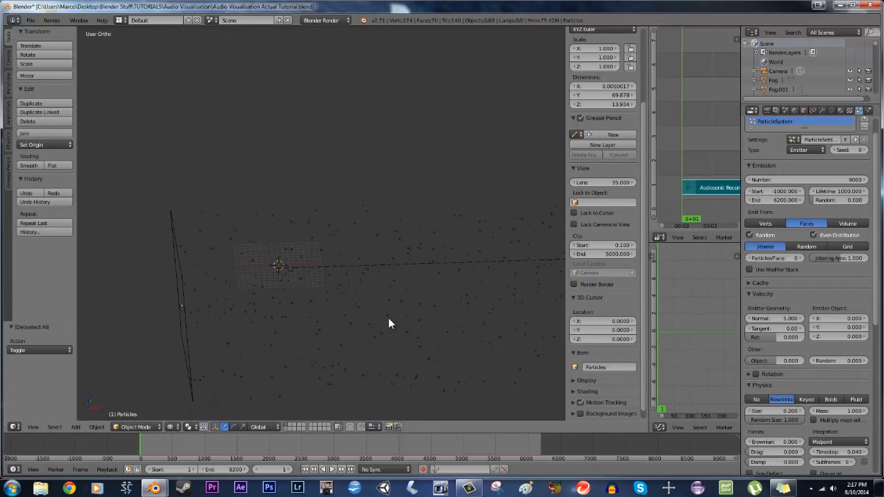
middle_click_drag(388, 322, 357, 326)
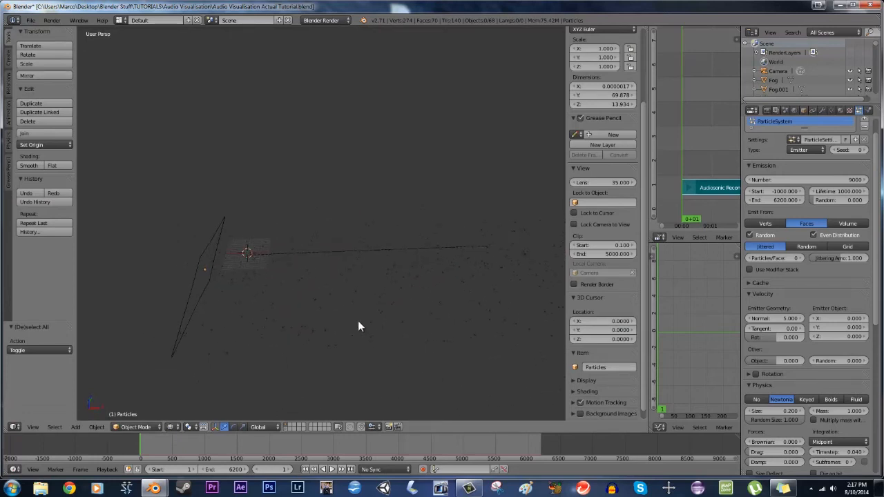
key("KP_0")
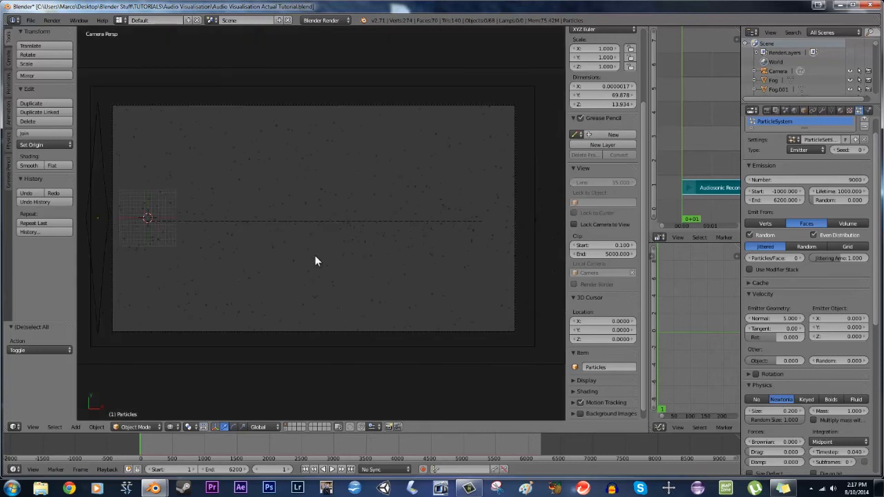
key("shift+a")
mouse_move(301, 248)
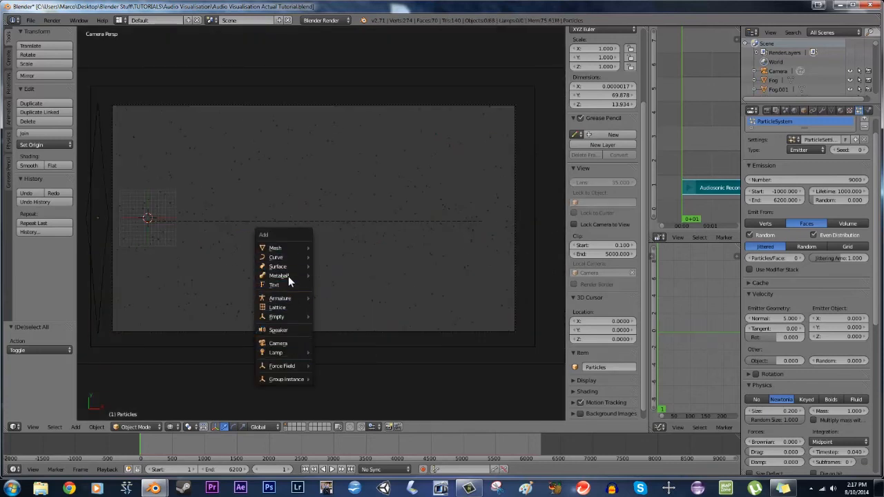
mouse_move(293, 366)
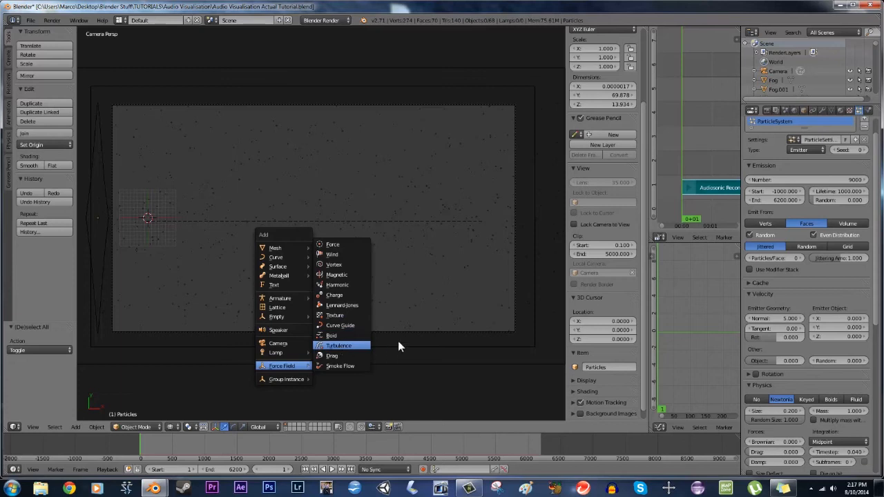
key("Return")
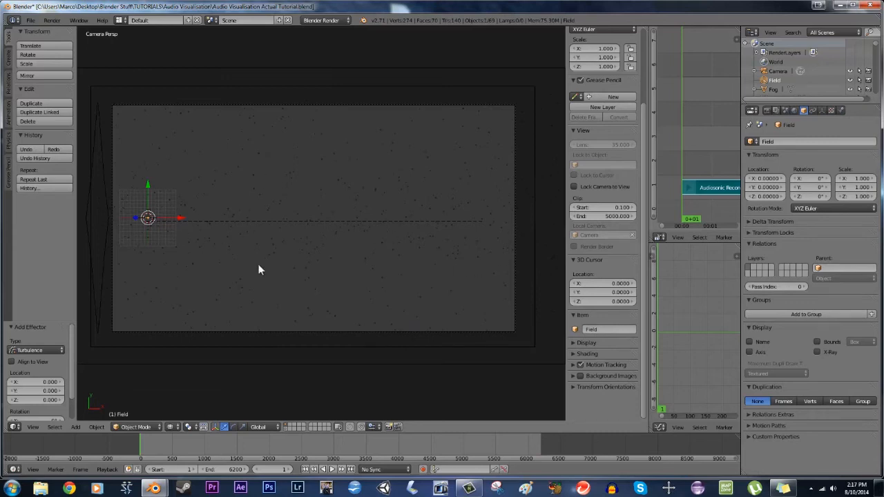
Set the turbulence field's strength to 4 and play the animation to check its effect on the particles
left_click(841, 111)
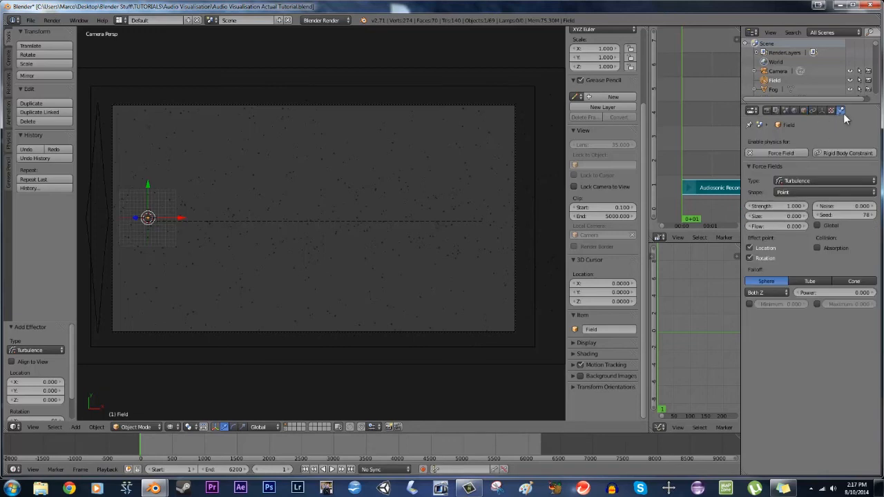
left_click(777, 205)
type("4")
key("Return")
left_click(327, 469)
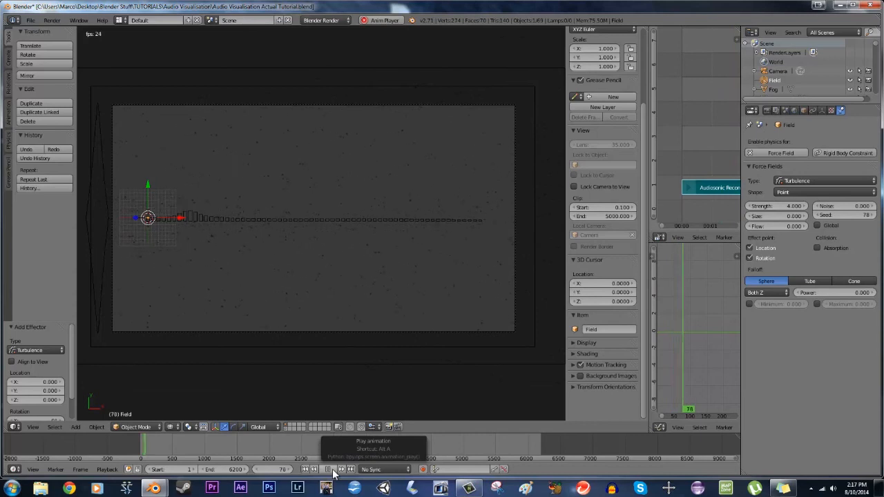
left_click(329, 470)
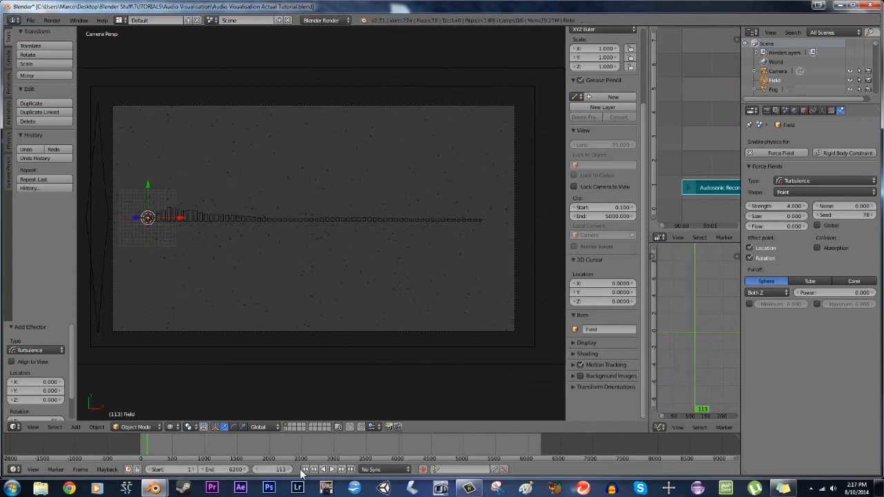
Return to the first frame and save the project over the existing file
left_click(305, 470)
key("ctrl+s")
left_click(381, 337)
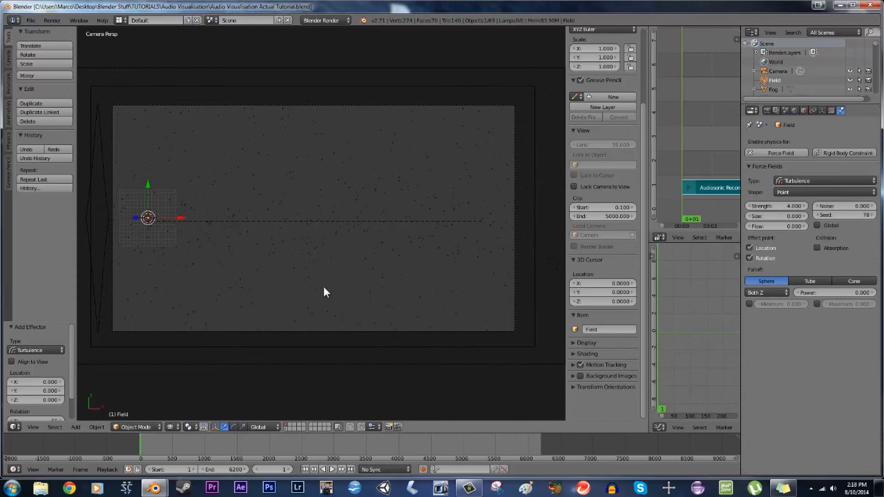
Select the particle emitter and bake its particle system cache
right_click(226, 195)
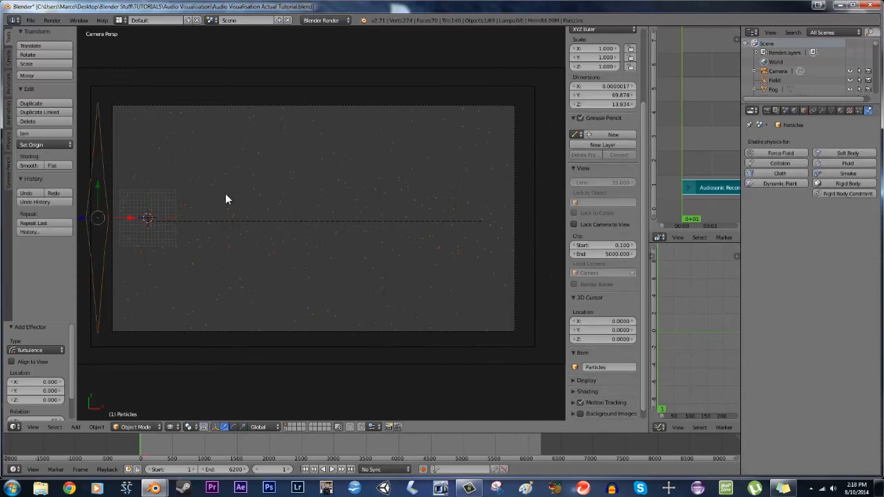
left_click(856, 112)
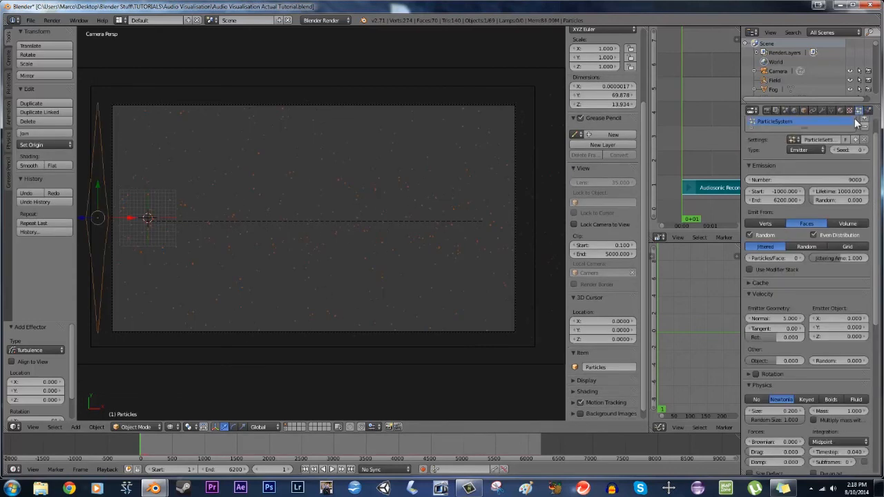
left_click(751, 284)
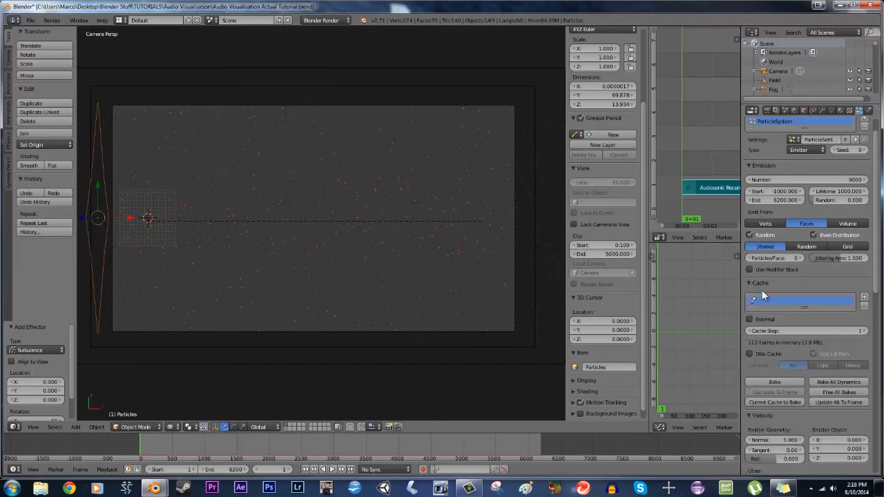
left_click(783, 384)
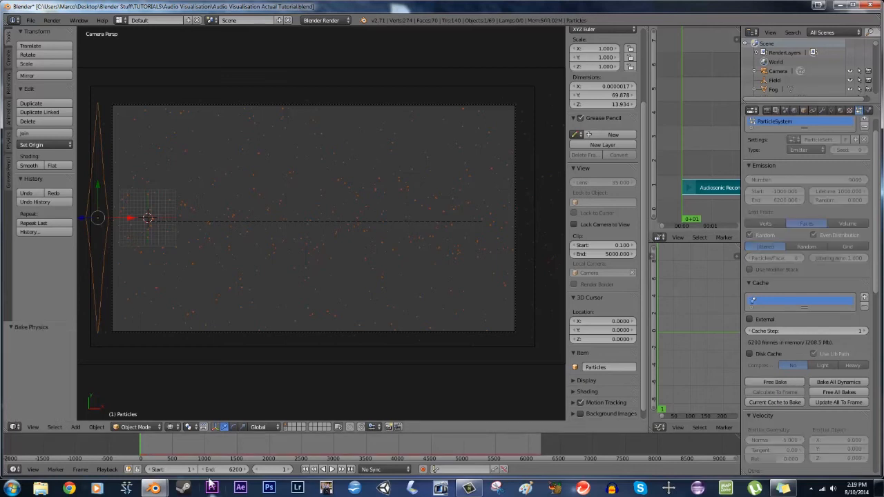
Jump to frame 4601 on the timeline and render it to check the baked particles with the bars
left_click_drag(196, 443, 437, 447)
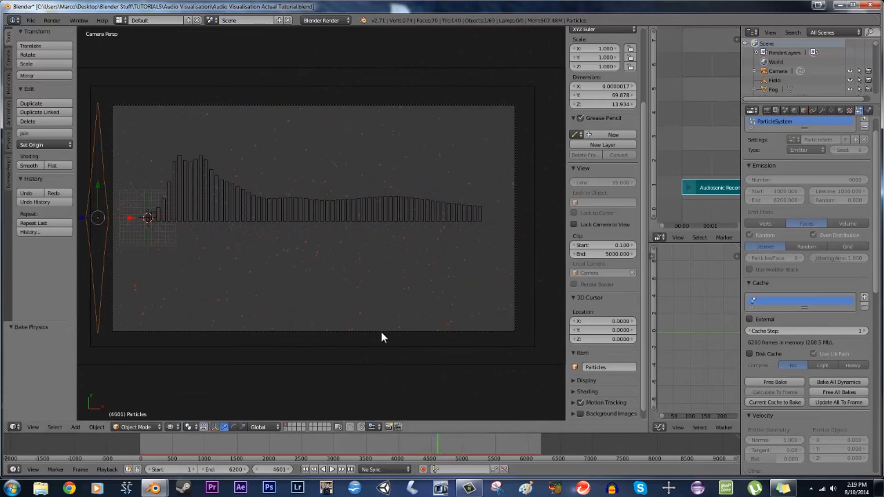
key("F12")
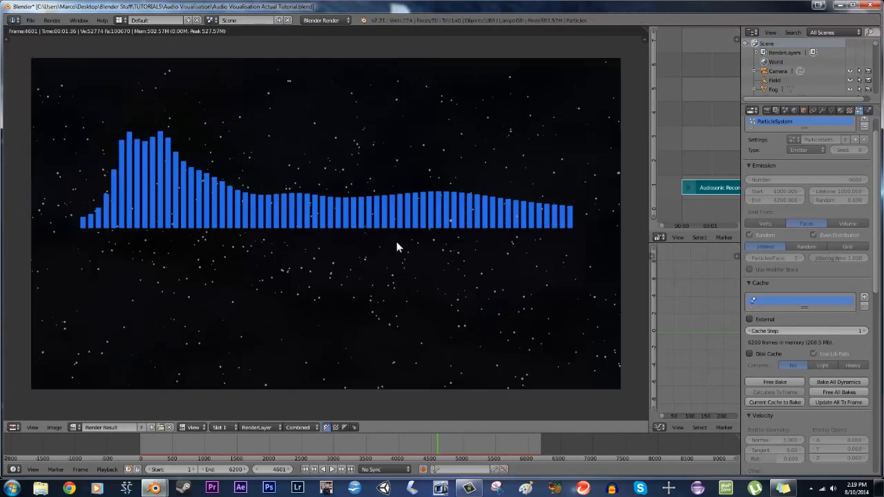
key("Escape")
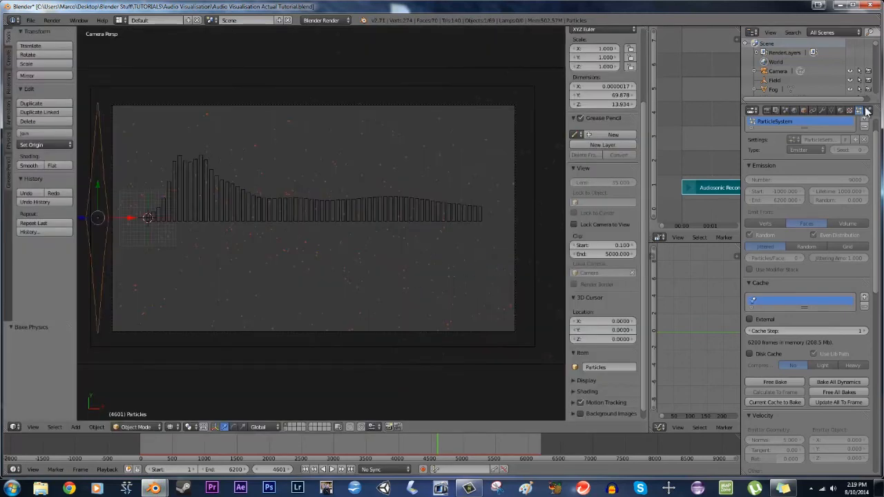
Darken the diffuse colour of the Icosphere's material and render frame 4601 again to check the particles
left_click(842, 110)
scroll(788, 82, "down", 3)
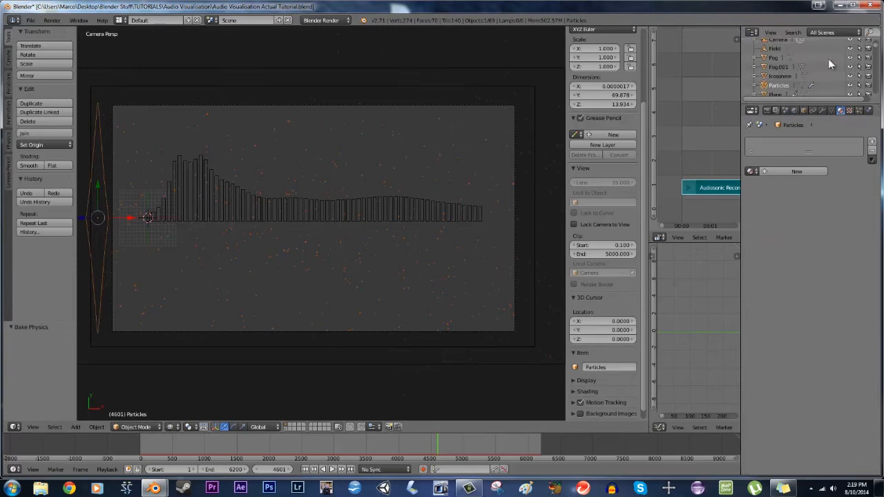
left_click(781, 76)
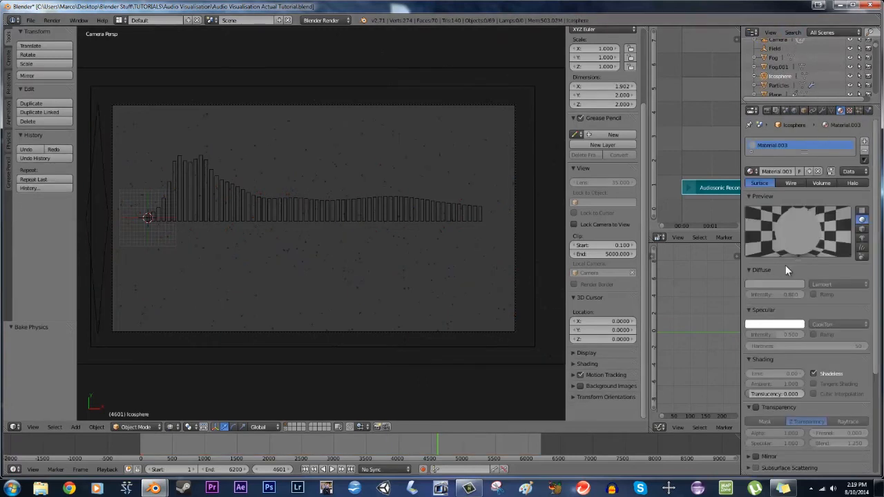
left_click(788, 283)
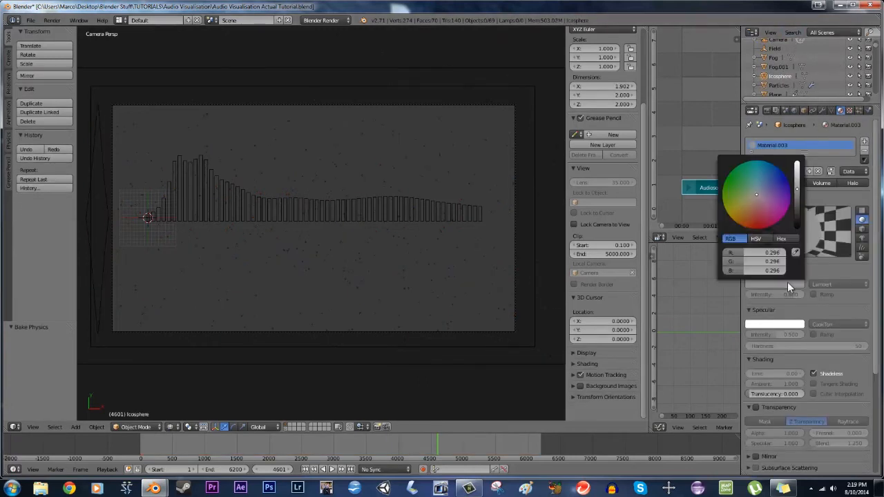
left_click(799, 199)
key("F12")
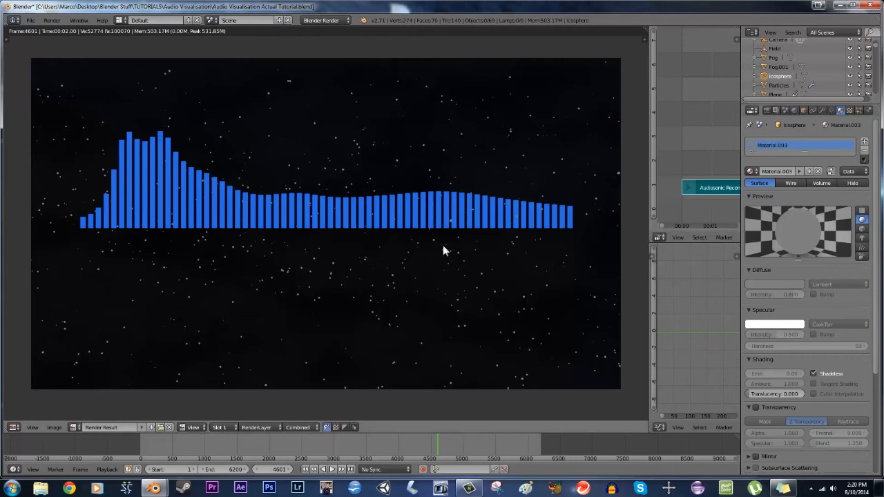
key("Escape")
Save the project over the existing file, return to the first frame and close the render view
key("ctrl+s")
left_click(350, 217)
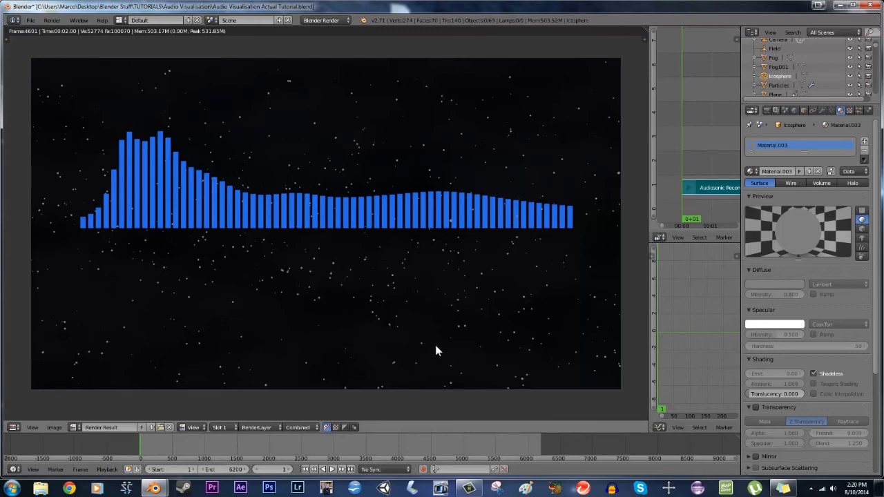
key("Escape")
Switch to the Compositing layout and enable compositing nodes with the backdrop shown
key("ctrl+Left")
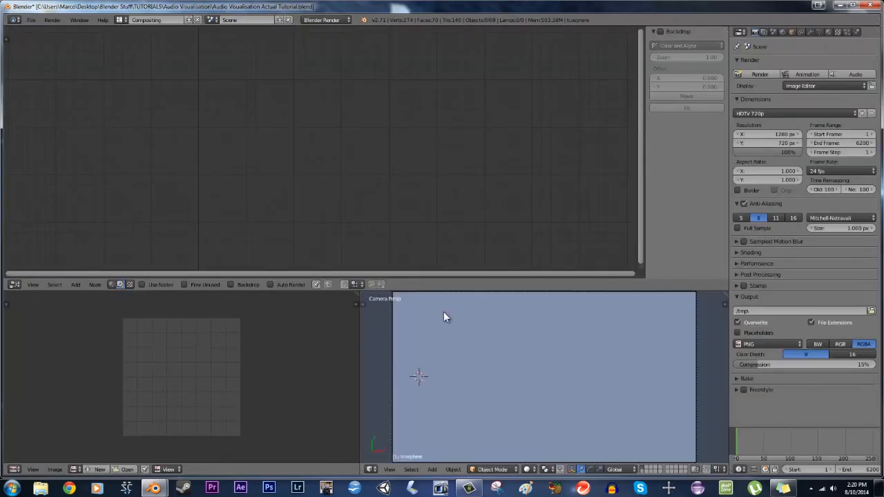
left_click(143, 284)
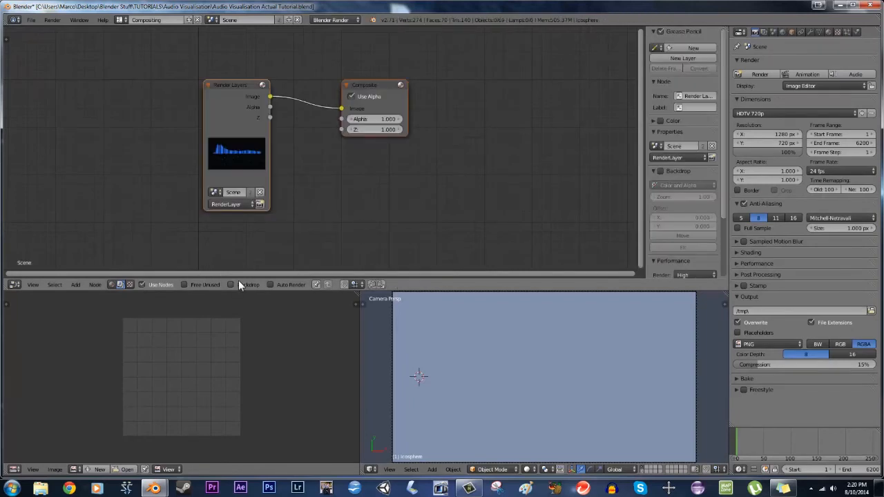
left_click(235, 284)
Move the Render Layers and Composite nodes far apart to make room for effect nodes between them
left_click_drag(210, 132, 42, 126)
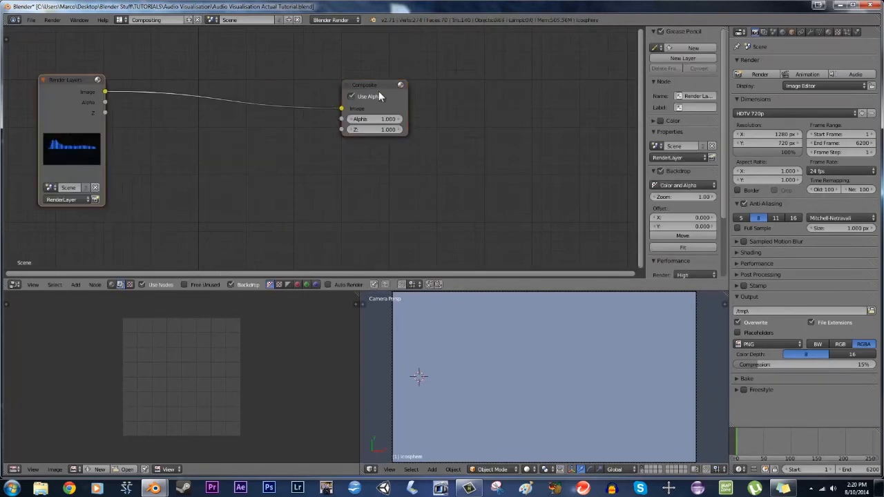
left_click_drag(375, 89, 590, 80)
left_click_drag(67, 106, 37, 94)
scroll(284, 185, "down", 4)
middle_click_drag(293, 226, 295, 194)
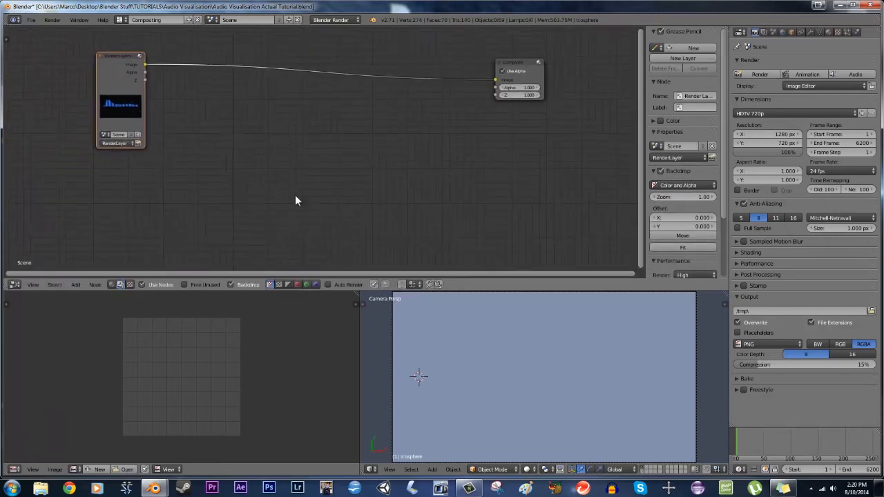
Add a Lens Distortion node fed by the Render Layers image and connect its output to a new Viewer node
key("shift+a")
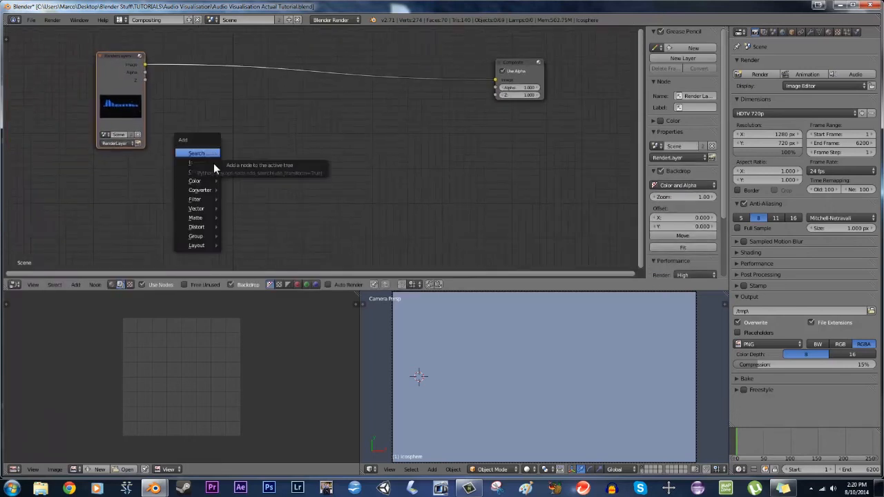
mouse_move(200, 209)
mouse_move(203, 227)
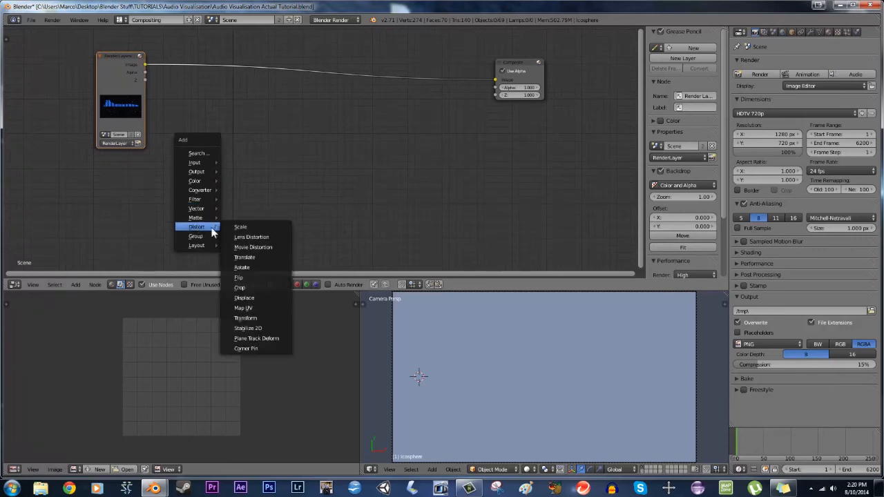
left_click(248, 233)
left_click(203, 107)
left_click_drag(145, 65, 203, 152)
left_click(228, 110, "ctrl+shift")
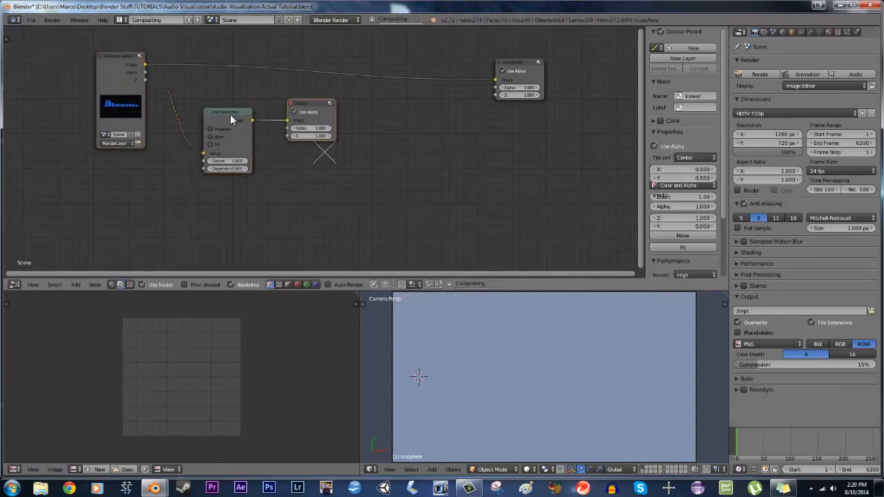
left_click_drag(309, 108, 494, 171)
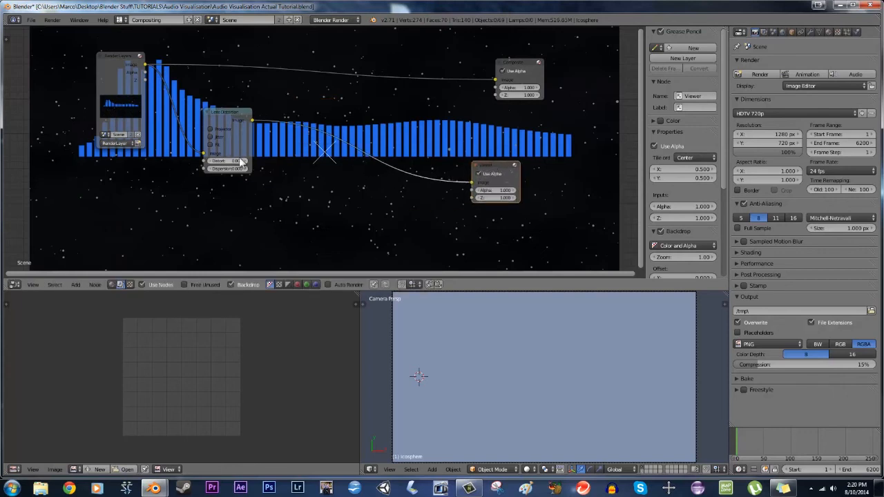
Set the Lens Distortion node's Distort to 1.000 and reduce the backdrop zoom to 0.63
left_click_drag(230, 165, 235, 165)
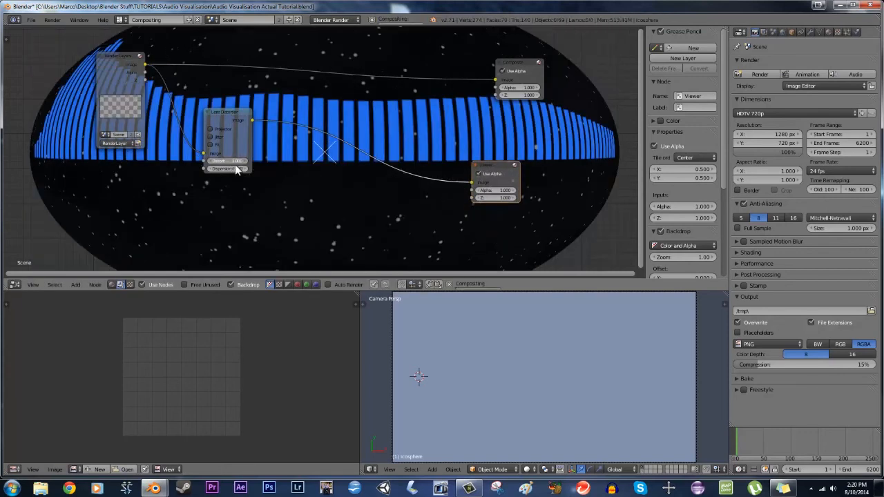
middle_click_drag(351, 164, 332, 183)
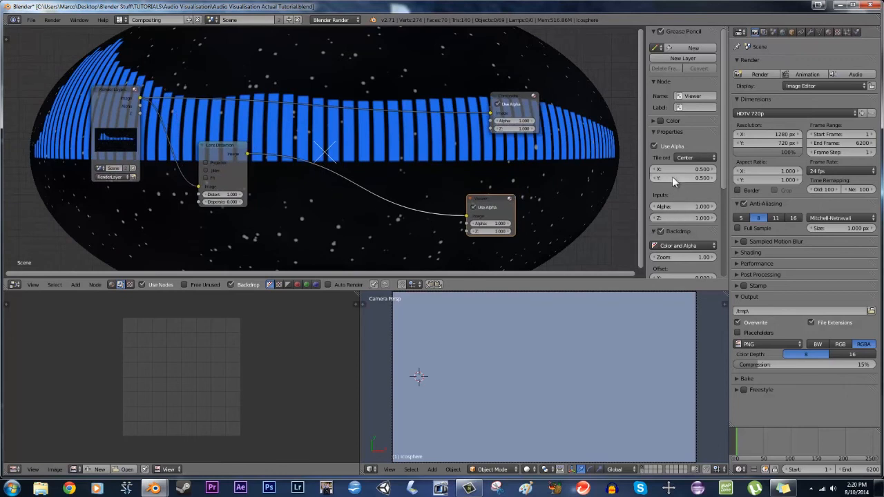
left_click_drag(689, 256, 670, 262)
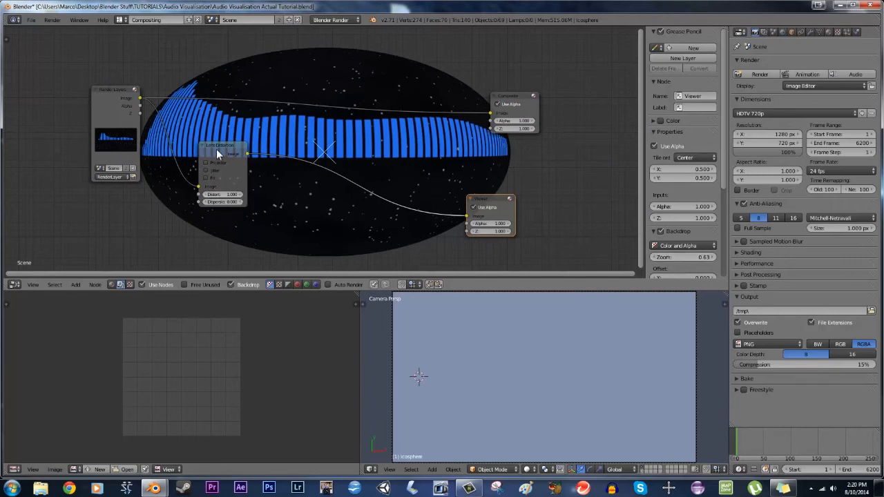
left_click_drag(220, 147, 206, 150)
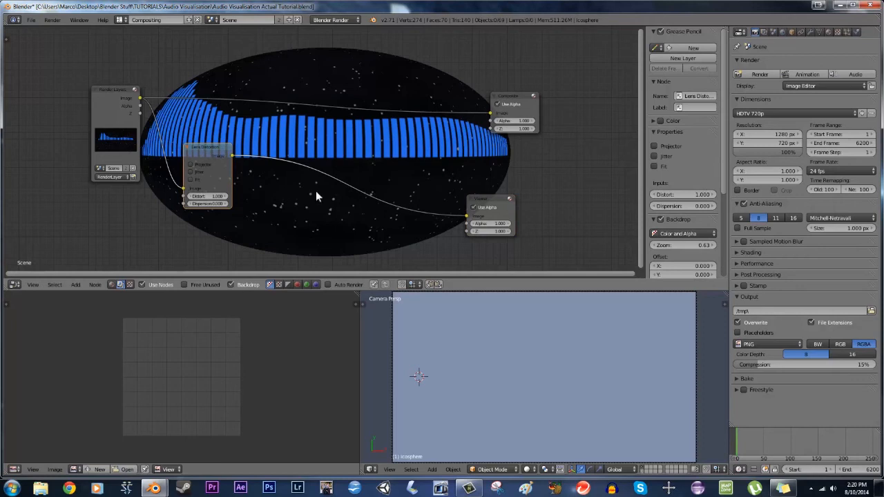
Insert a Math node between Lens Distortion and the Viewer, set to Greater Than with a value of 0
key("shift+a")
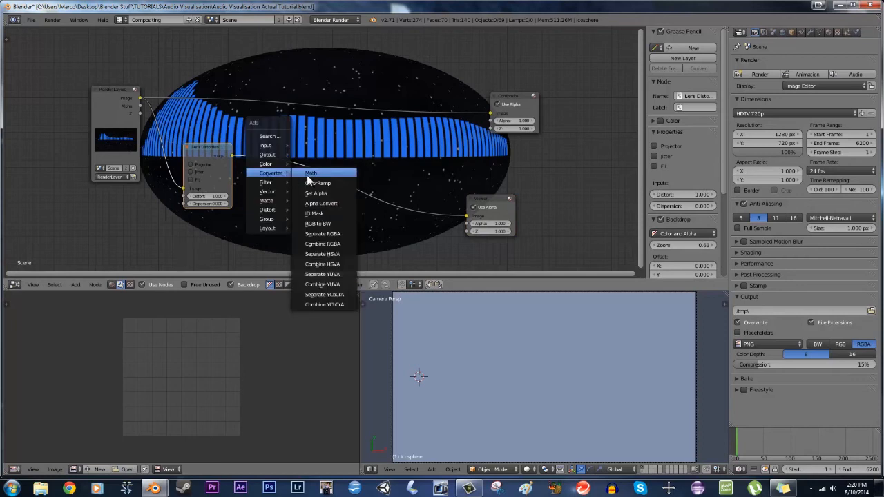
left_click(311, 173)
left_click(279, 170)
left_click(282, 171)
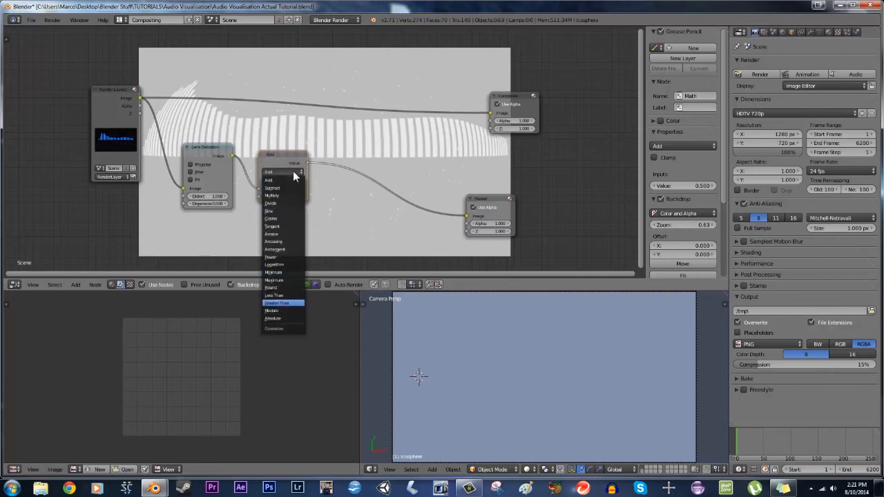
left_click(283, 304)
type("0")
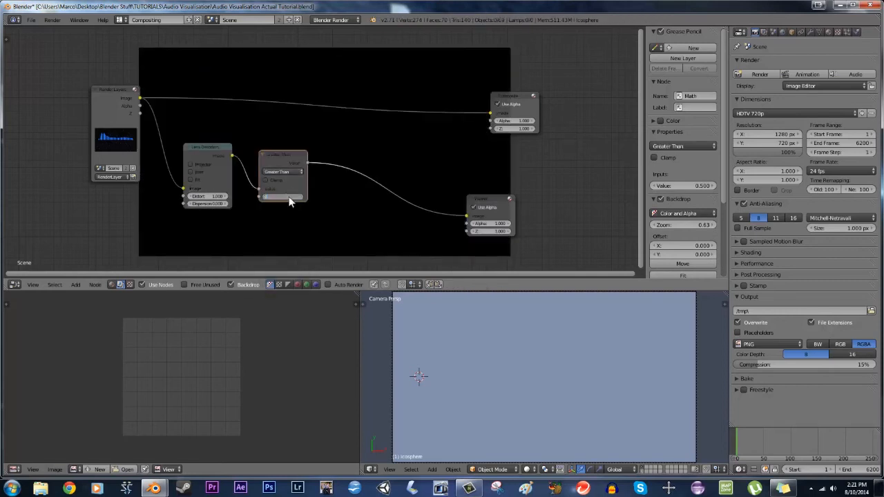
key("Return")
Insert a Blur node between Greater Than and the Viewer and set its filter type to Fast Gaussian
middle_click_drag(353, 166, 331, 173)
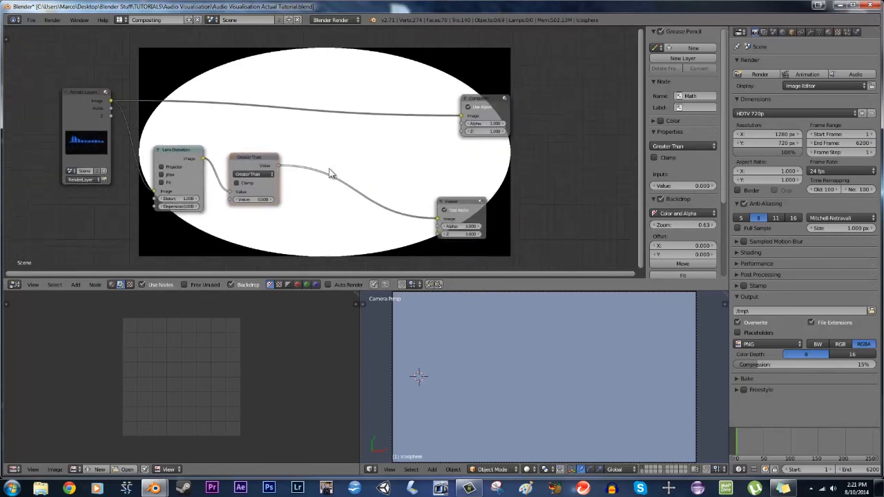
scroll(331, 173, "up", 3)
left_click_drag(510, 211, 589, 207)
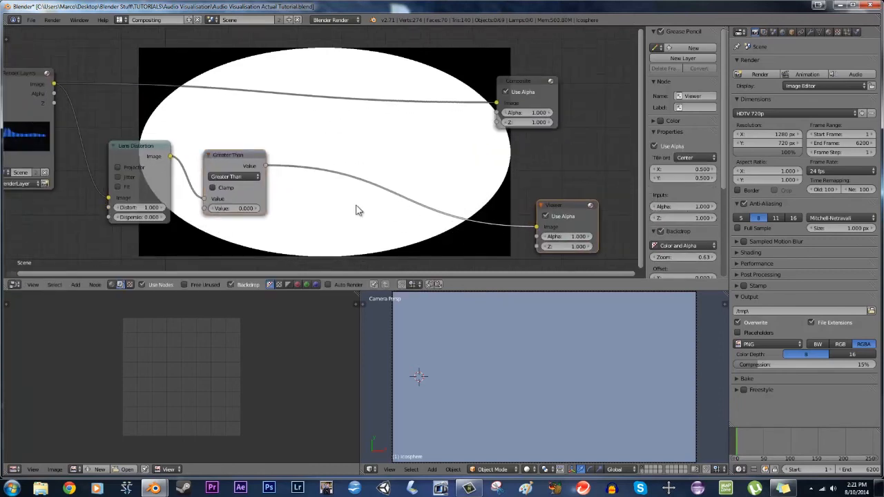
key("shift+a")
mouse_move(338, 214)
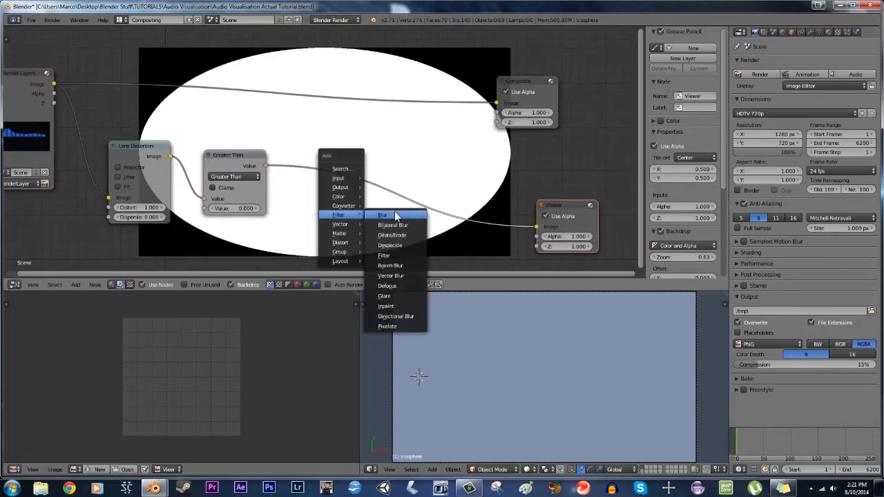
left_click(382, 215)
left_click(320, 175)
left_click(323, 171)
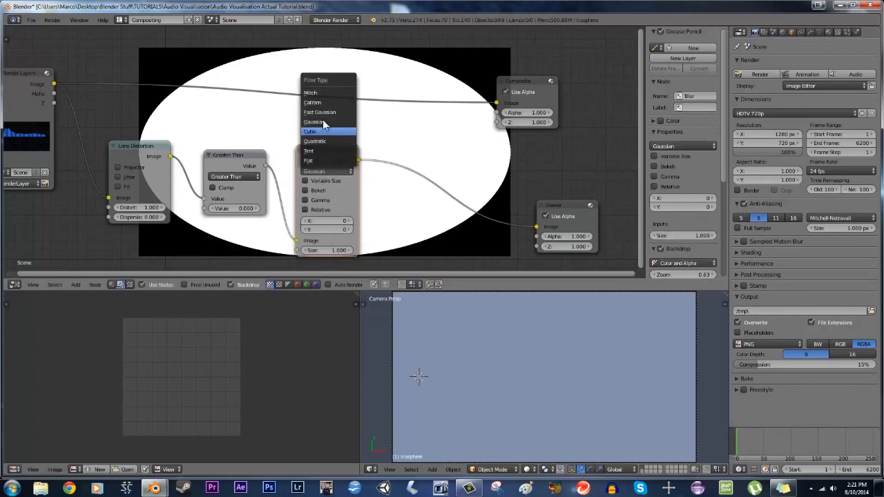
left_click(323, 112)
Make the Blur node relative with X aspect correction and set both its X and Y to 30%
middle_click_drag(299, 188, 308, 163)
left_click(315, 156)
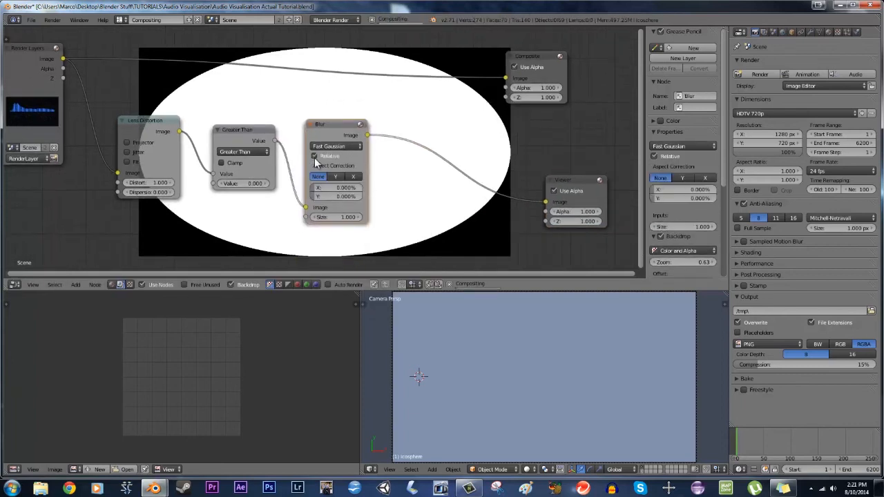
left_click(354, 176)
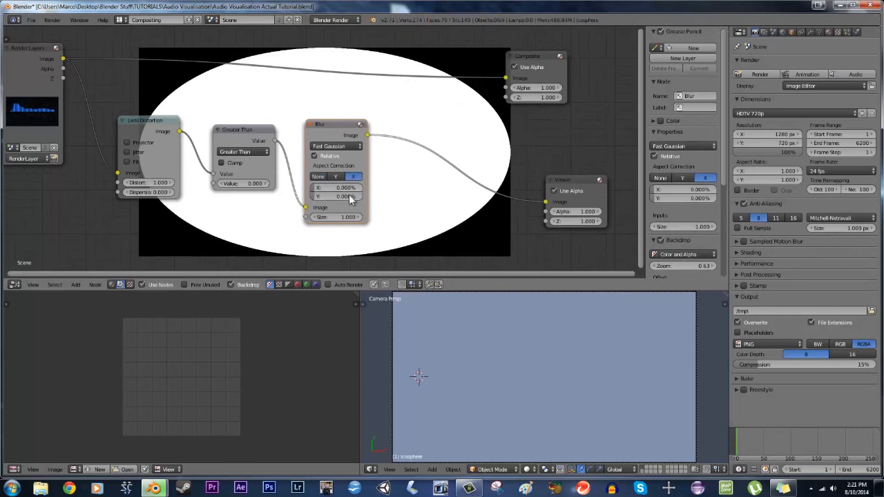
left_click(332, 188)
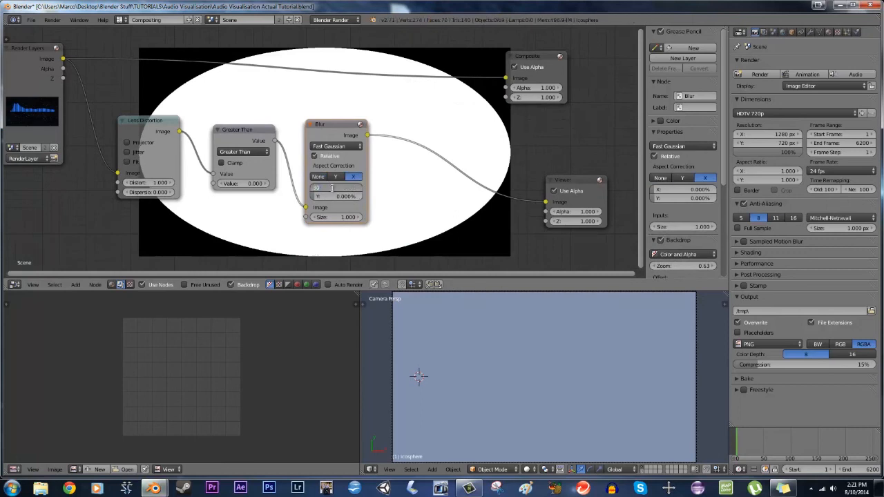
type("30")
left_click(340, 197)
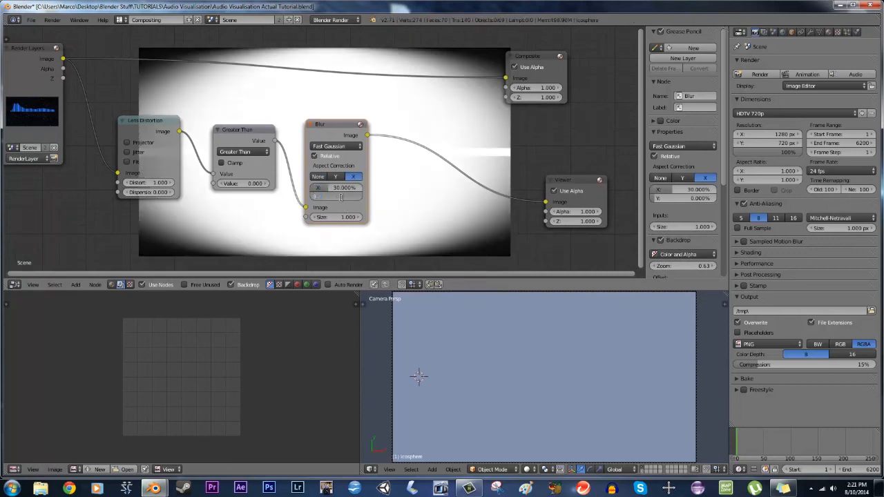
type("30")
key("Return")
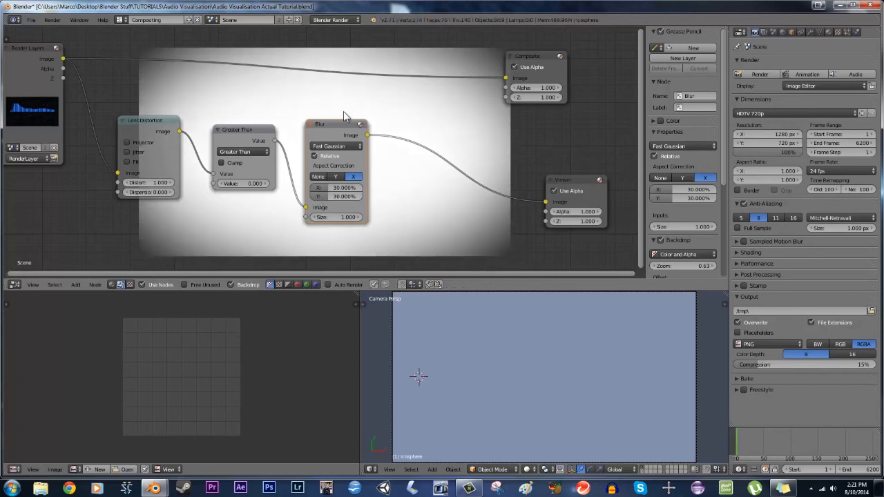
Duplicate the Lens Distortion, Greater Than and Blur chain below the original and link the Render Layers image into the copied Lens Distortion
middle_click_drag(343, 111, 364, 92)
middle_click_drag(378, 67, 391, 64)
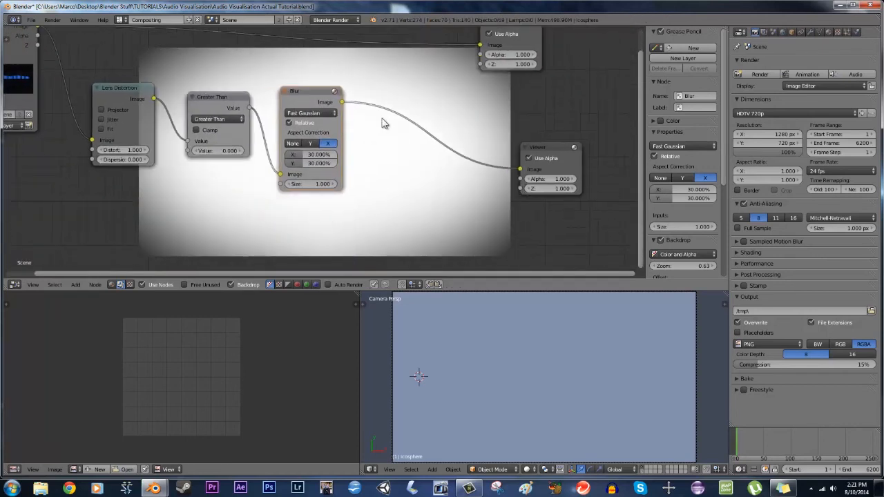
middle_click_drag(379, 144, 406, 125)
right_click(159, 54, "shift")
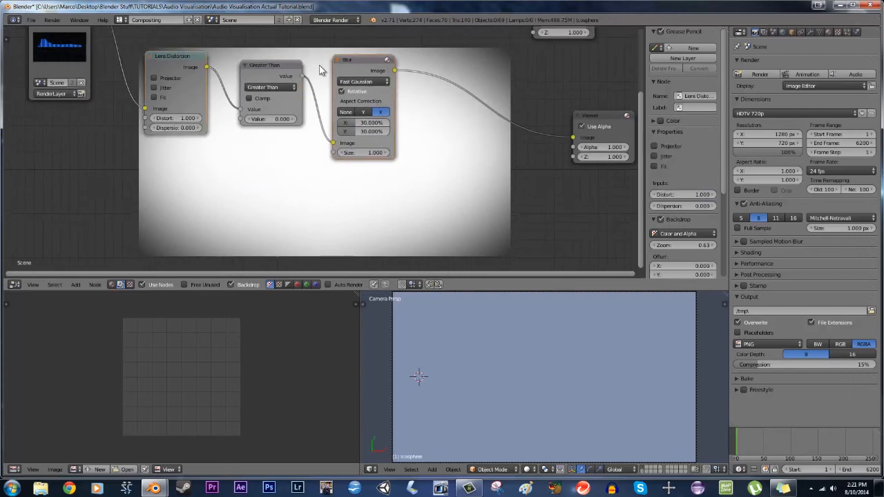
right_click(300, 67, "shift")
key("shift+d")
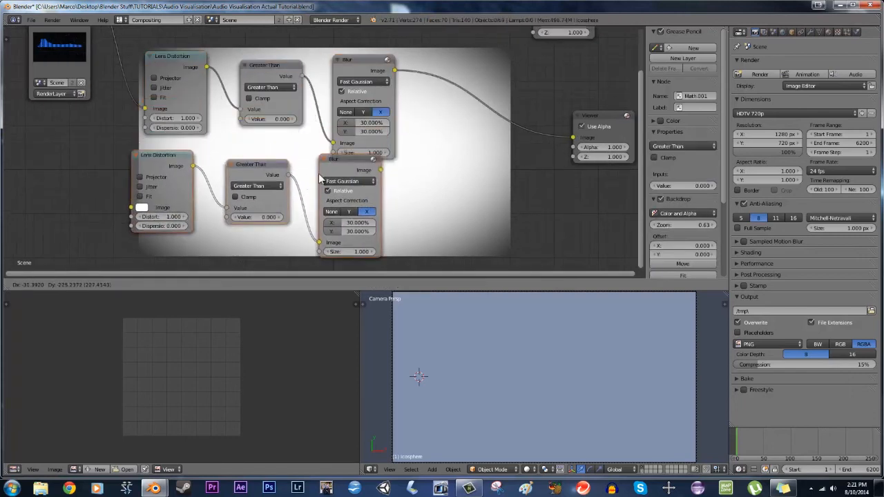
left_click(315, 195)
scroll(118, 60, "down", 1)
scroll(149, 39, "down", 1)
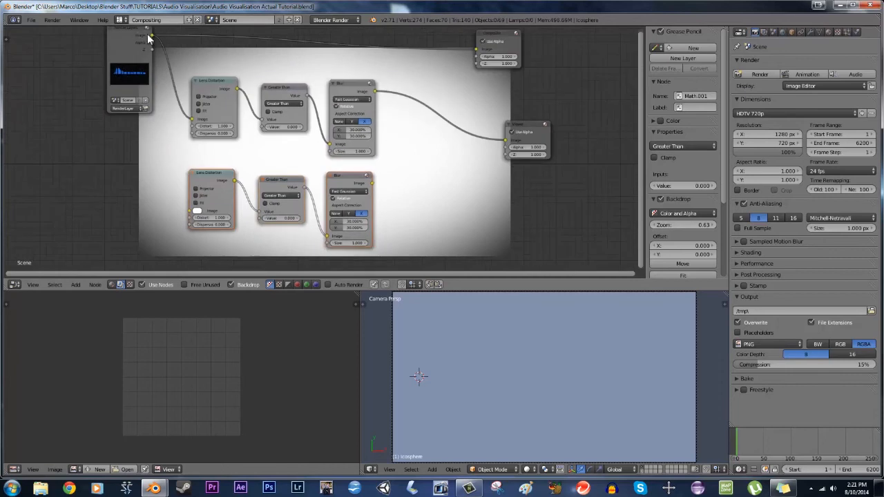
left_click_drag(153, 40, 187, 209)
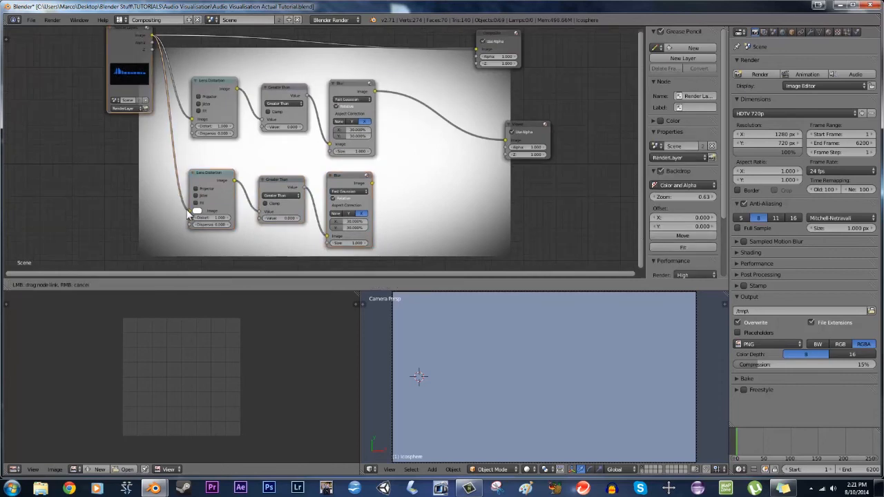
Preview the duplicated Blur node in the Viewer and set its X and Y to 10%
left_click(345, 175, "ctrl+shift")
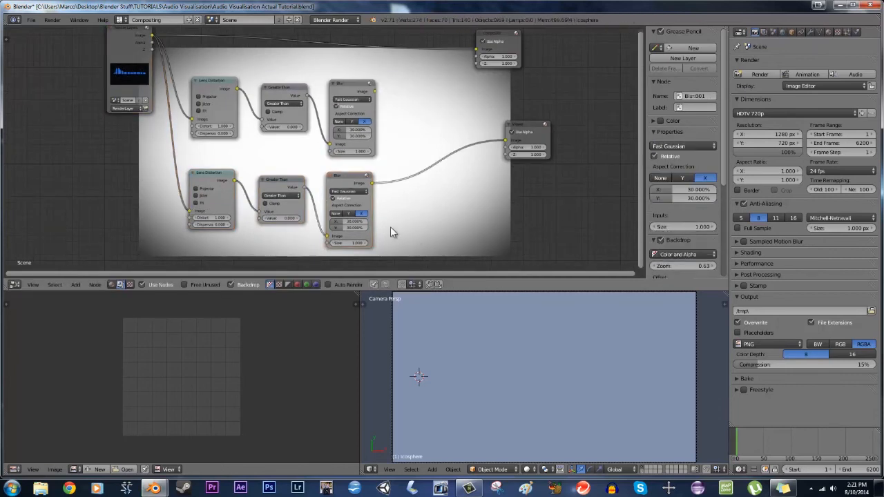
left_click(350, 221)
type("10")
key("Return")
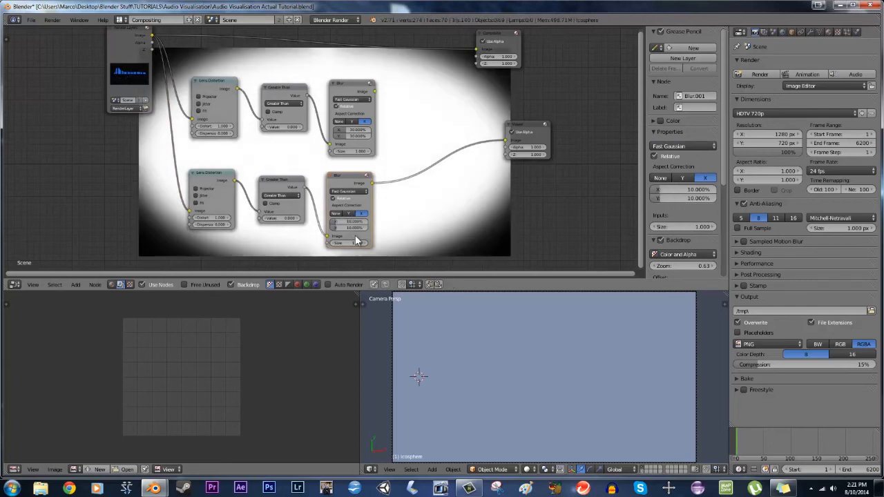
Add a Mix node, link the original and duplicated Blur outputs into its two image inputs, and preview it in the Viewer
left_click_drag(533, 125, 585, 114)
middle_click_drag(475, 105, 421, 98)
key("shift+a")
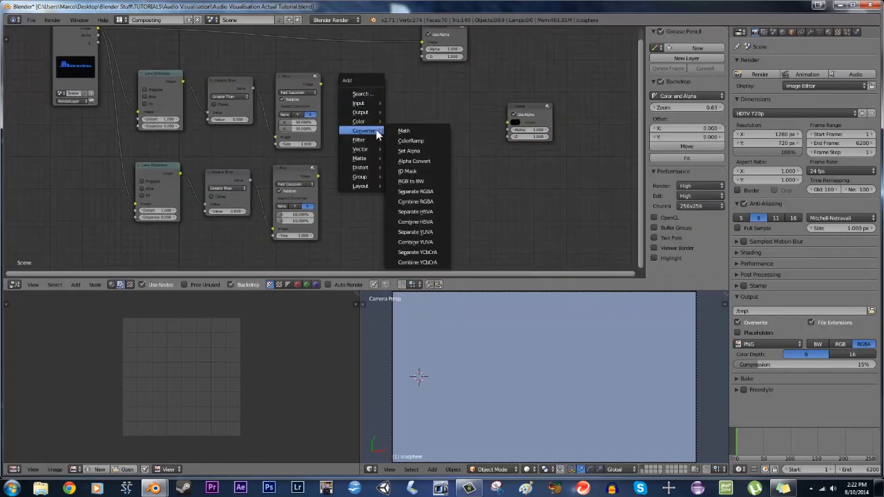
left_click(402, 122)
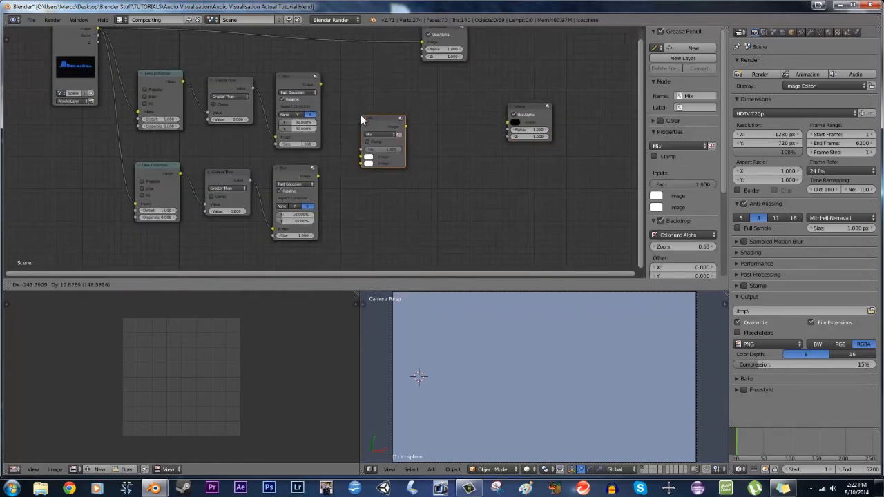
left_click(360, 114)
left_click_drag(320, 83, 363, 158)
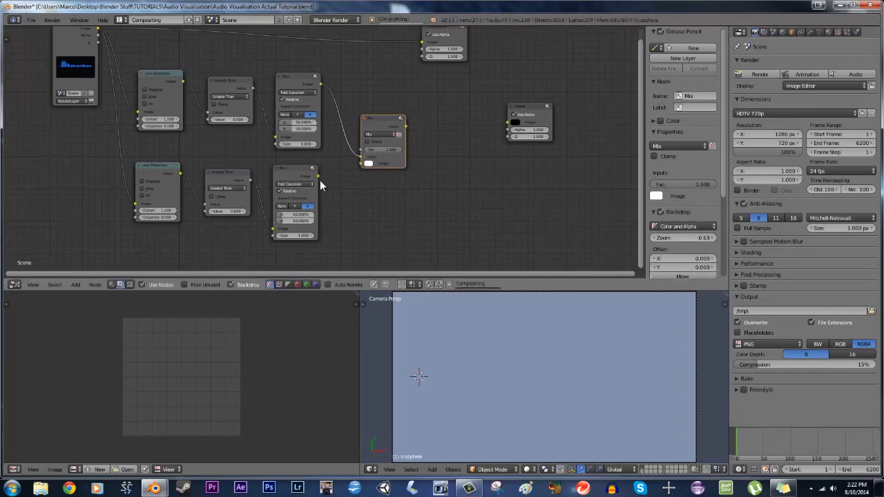
left_click_drag(317, 175, 361, 163)
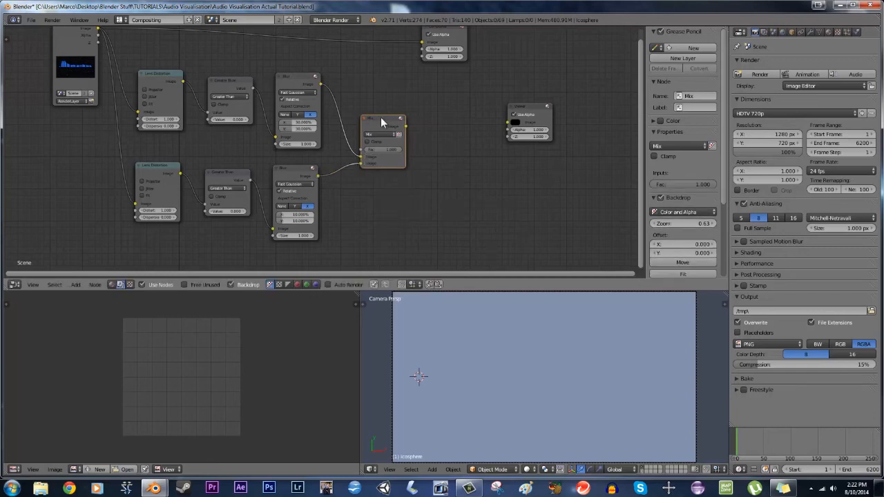
left_click(382, 122, "ctrl+shift")
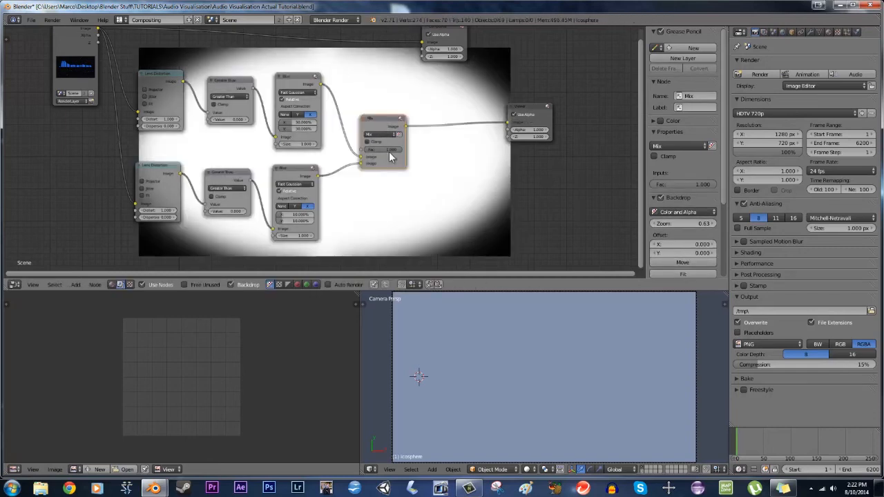
Compare the Blur outputs with the Mix result in the Viewer and set the Mix factor to 0.5
middle_click_drag(465, 175, 352, 203)
left_click(180, 105, "ctrl+shift")
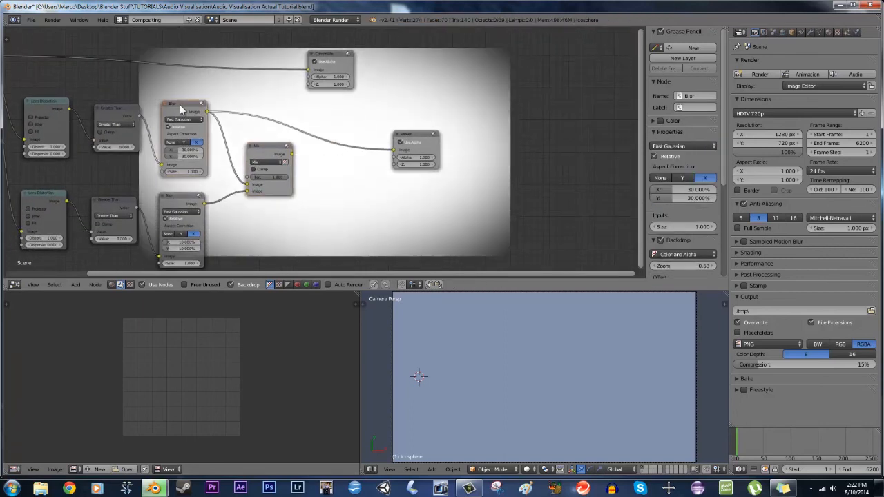
left_click(173, 197, "ctrl+shift")
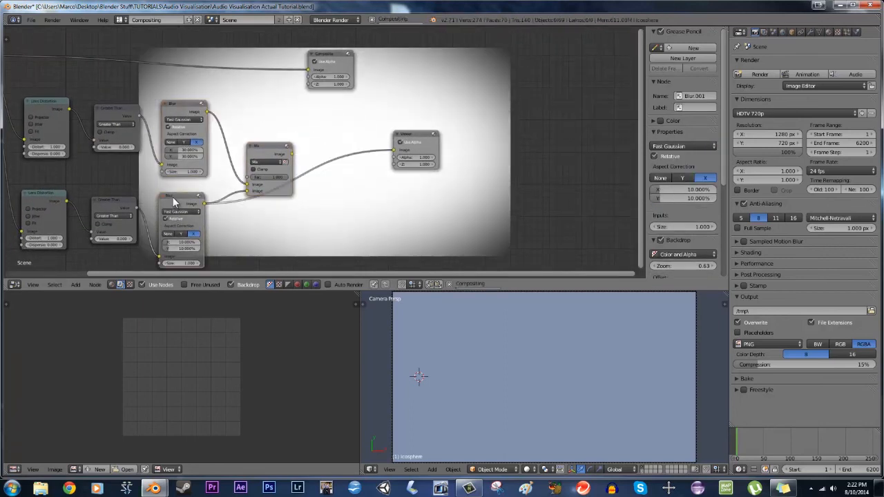
left_click(273, 149, "ctrl+shift")
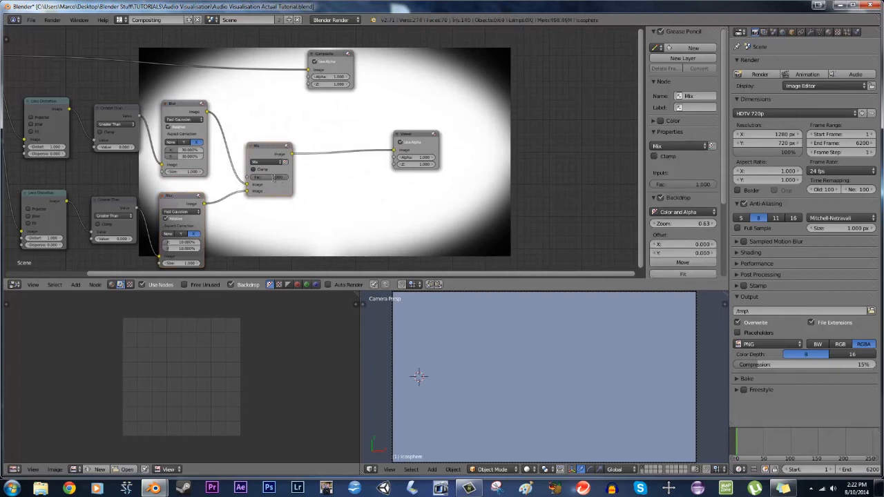
left_click(274, 178)
type(".5")
key("Return")
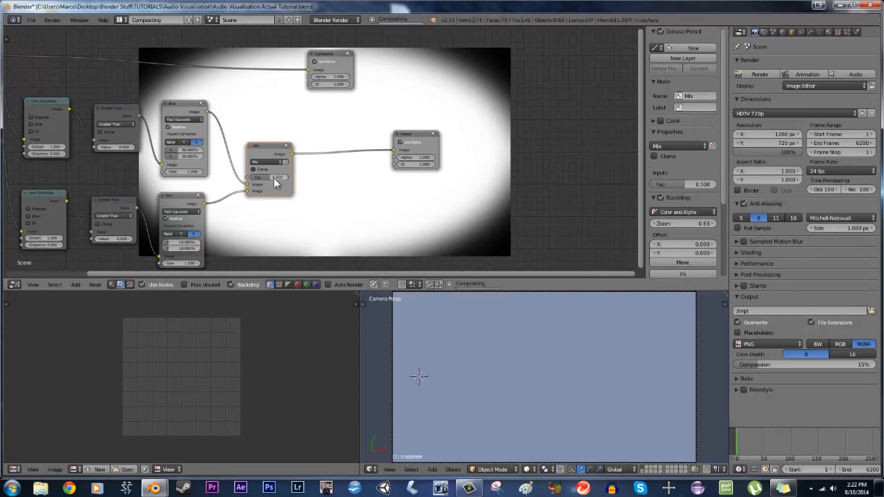
middle_click_drag(367, 194, 445, 187)
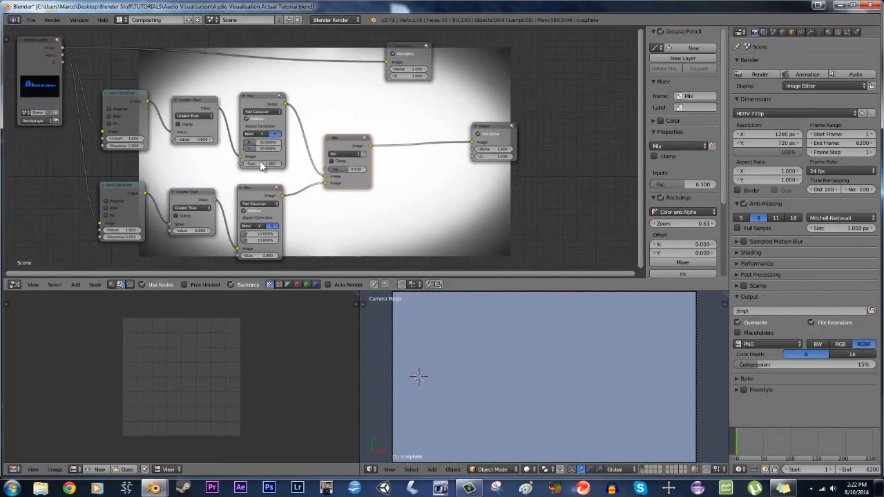
left_click(255, 95, "ctrl+shift")
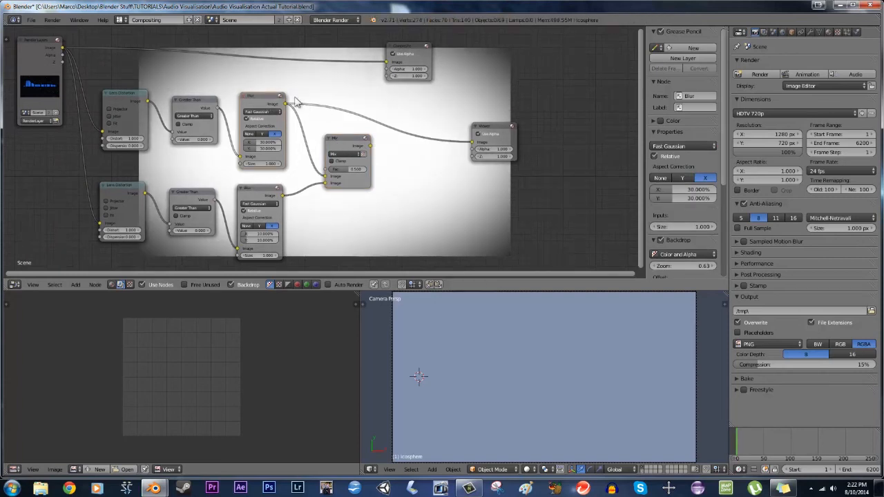
left_click(350, 143, "ctrl+shift")
Duplicate the Mix node onto the link between Render Layers and Composite, and set the copy to Multiply with a factor of 1.000
middle_click_drag(389, 158, 335, 174)
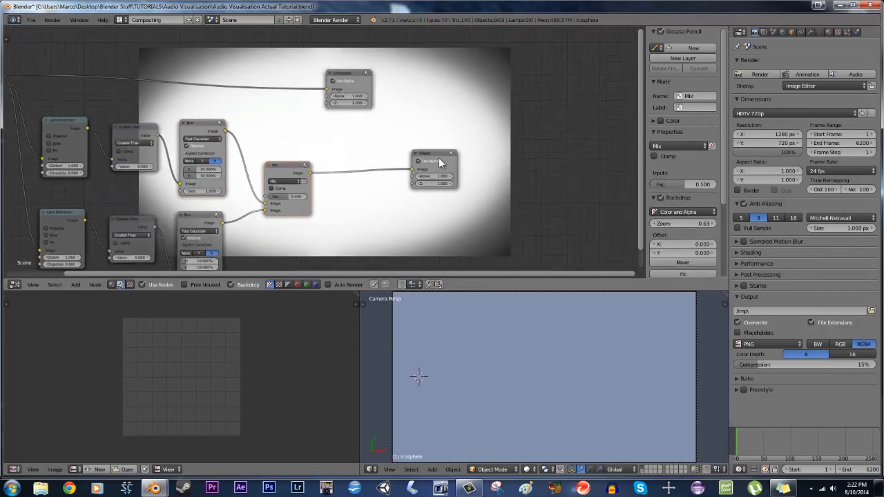
left_click_drag(438, 161, 545, 188)
left_click_drag(351, 81, 466, 77)
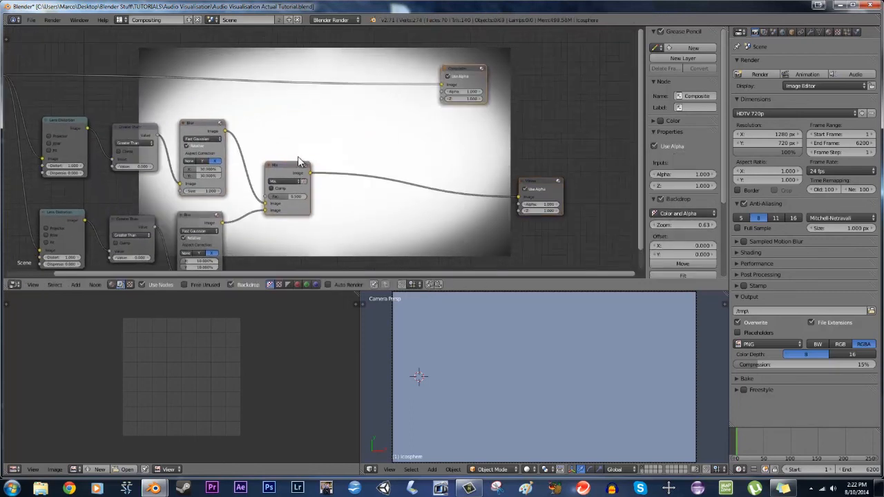
left_click(298, 160)
key("shift+d")
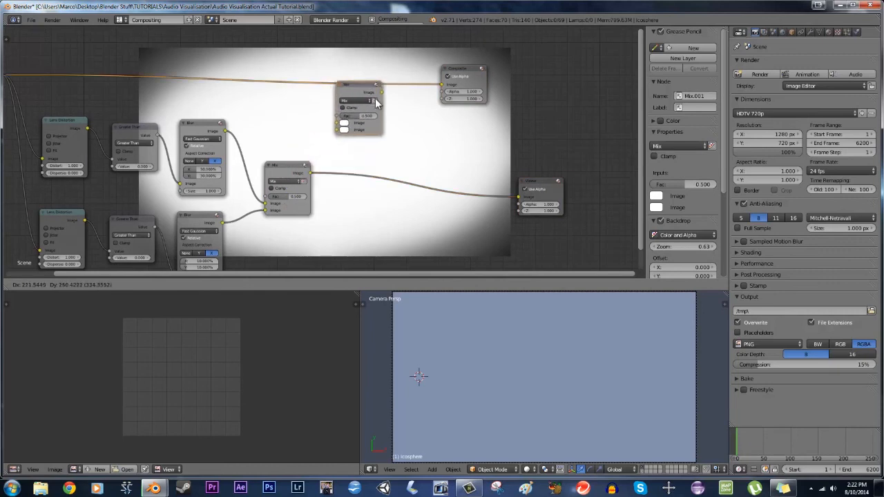
left_click(384, 99)
left_click(363, 97)
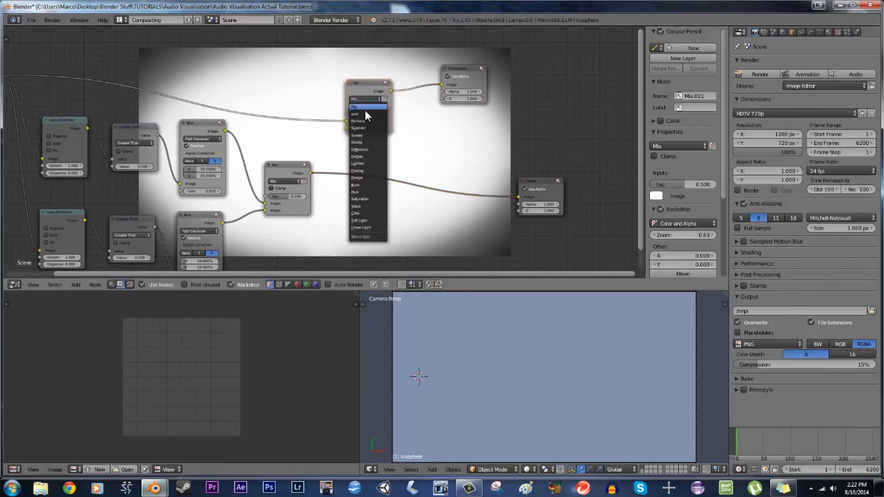
left_click(366, 123)
left_click_drag(364, 113, 411, 122)
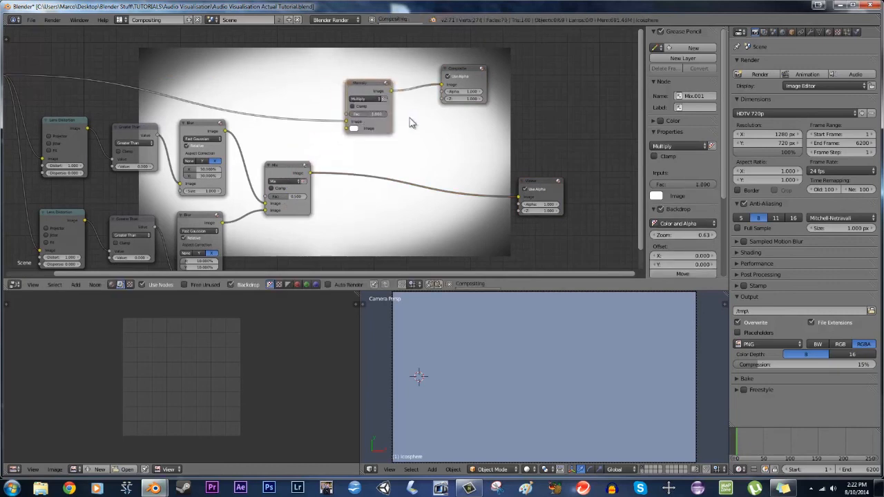
Link the Mix output into the Multiply node's second image input and compare the Multiply result with the raw render in the Viewer
left_click_drag(312, 174, 347, 129)
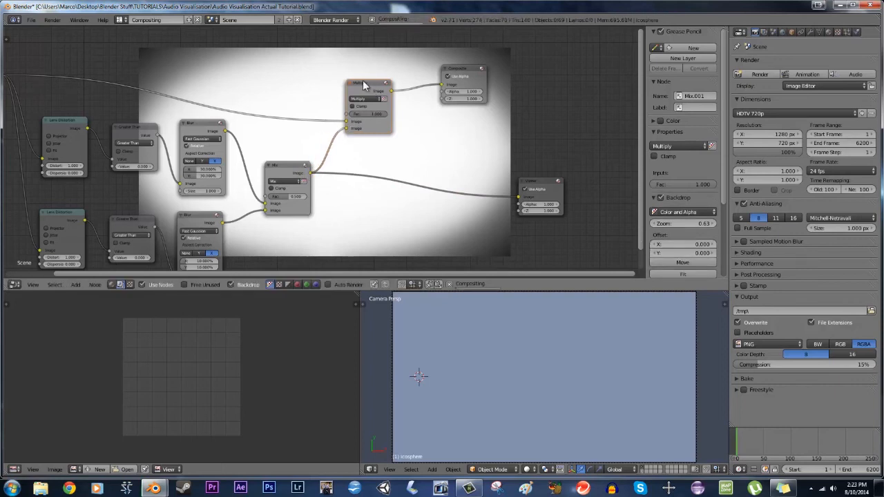
left_click(364, 84, "ctrl+shift")
middle_click_drag(425, 117, 577, 172)
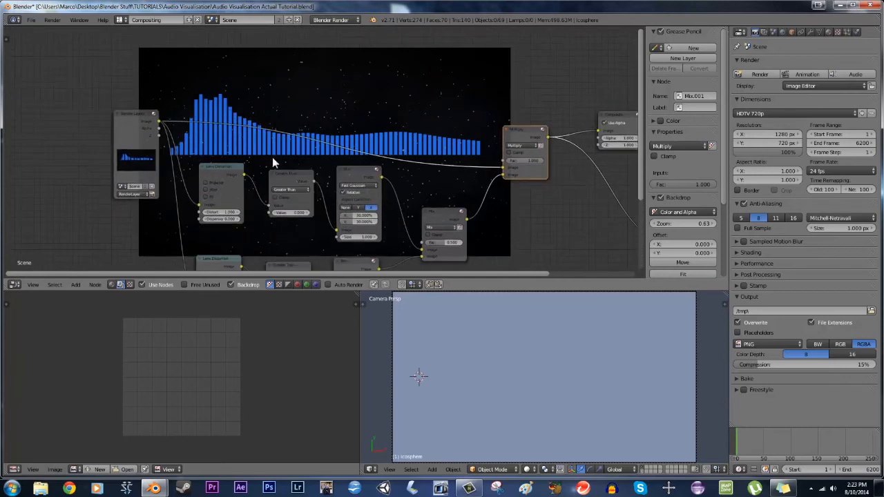
left_click(128, 121)
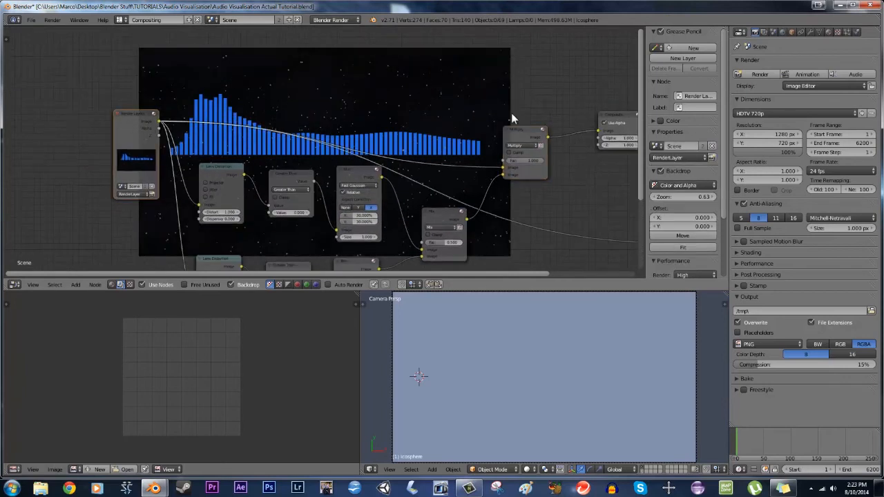
left_click(523, 131)
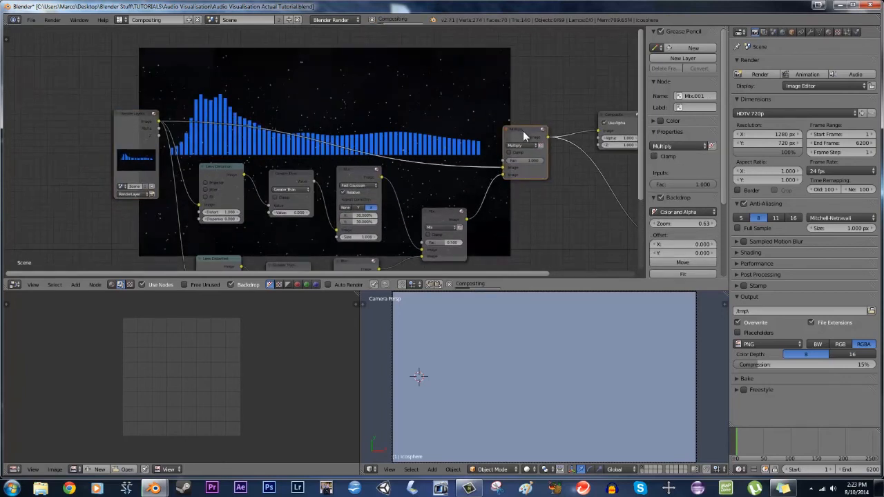
middle_click_drag(487, 132, 449, 219)
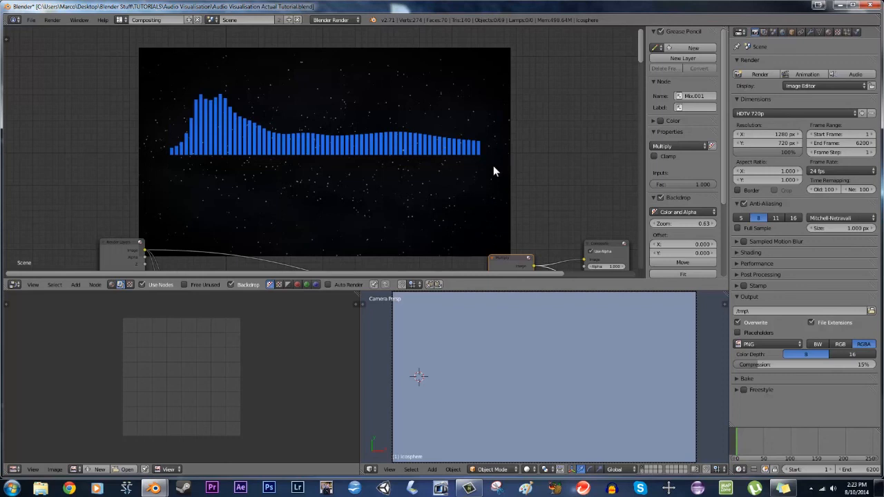
Save the file and switch to the Default screen layout
key("ctrl+Right")
key("ctrl+s")
left_click(381, 227)
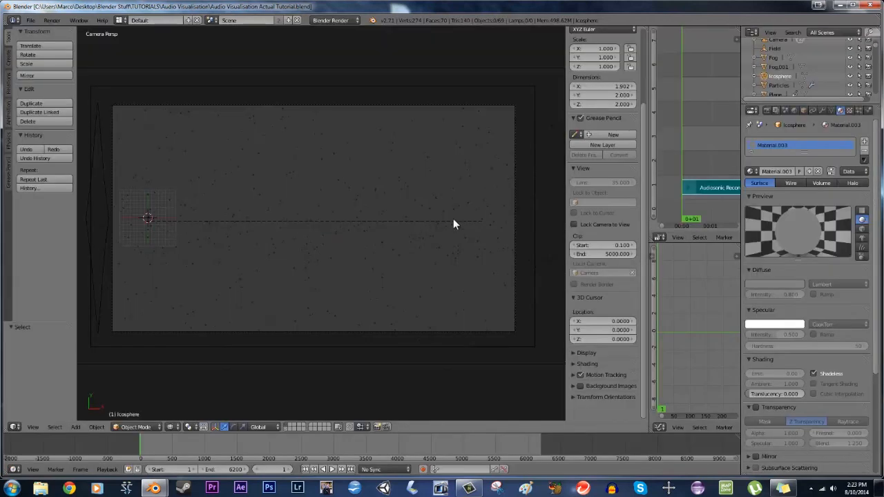
key("ctrl+Left")
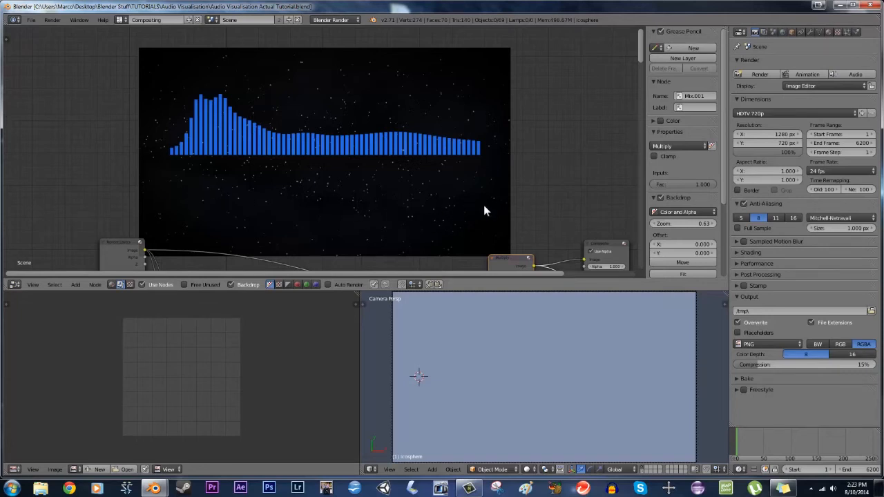
key("ctrl+Right")
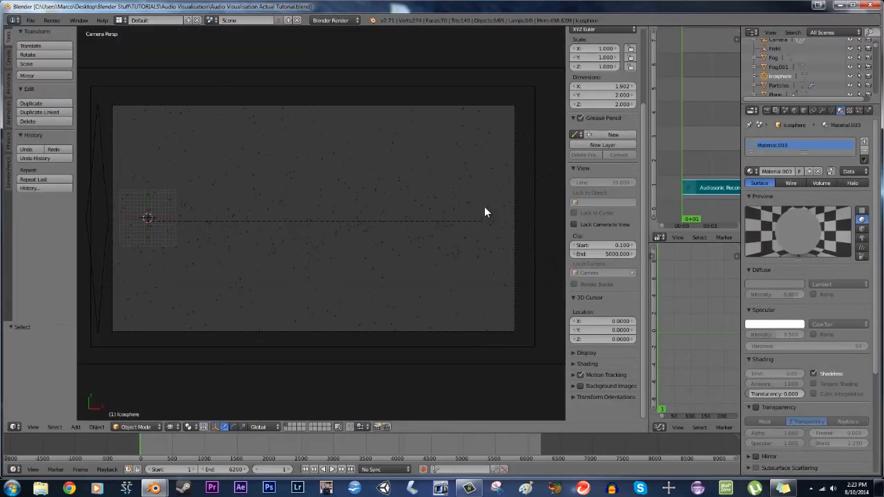
Widen the sequencer and graph editor area and keyframe the Fog plane's clouds texture mapping offset at frame 1
right_click(532, 87)
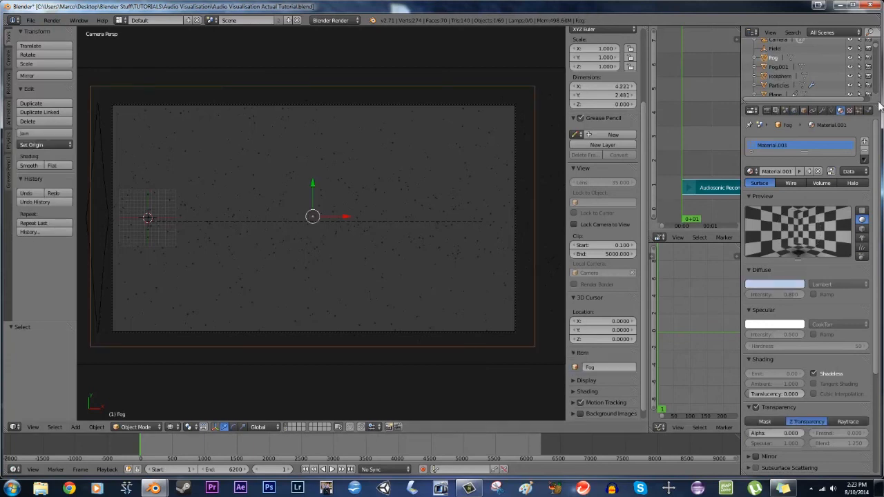
left_click(849, 111)
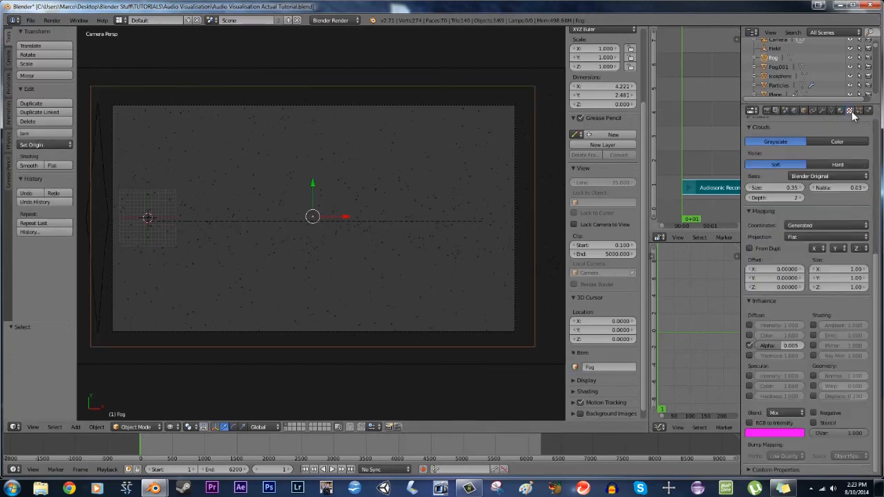
left_click_drag(647, 137, 483, 138)
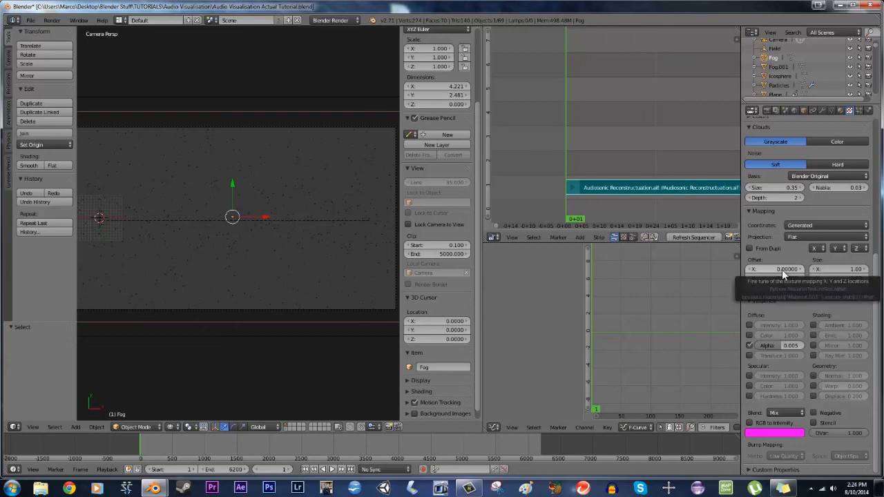
key("i")
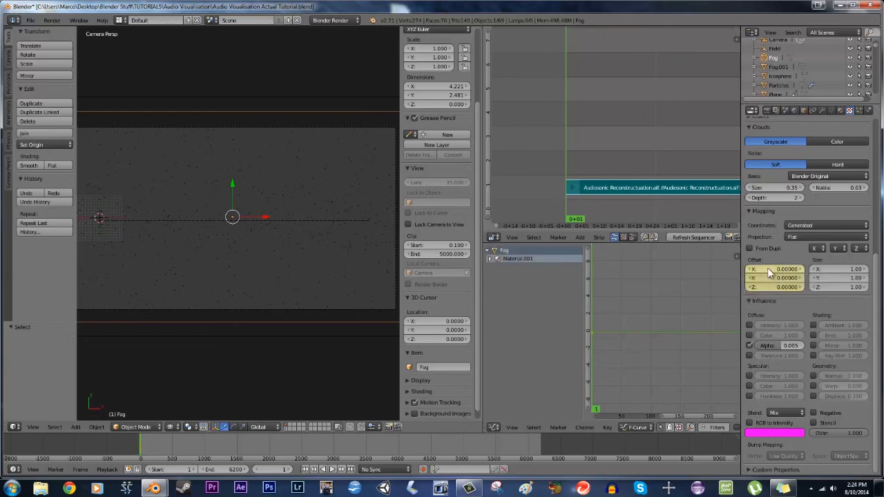
Widen the sequencer and graph editor area further and switch the 3D viewport to rendered shading
left_click_drag(482, 285, 402, 285)
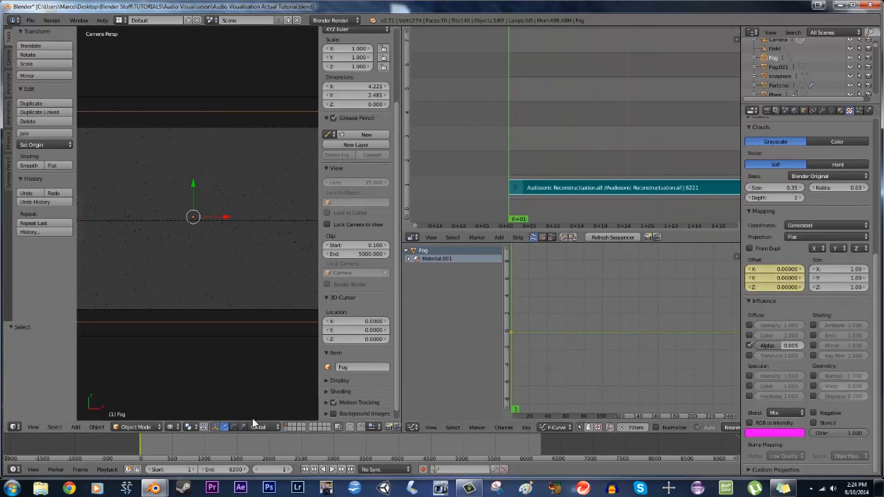
left_click(173, 426)
left_click(173, 376)
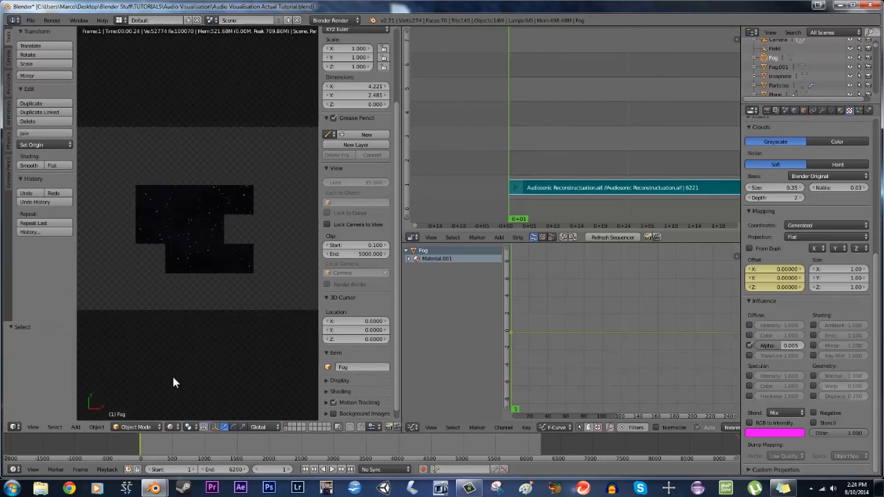
Add a Generator F-Curve modifier to the X offset channel of the Fog plane's texture
left_click(411, 259)
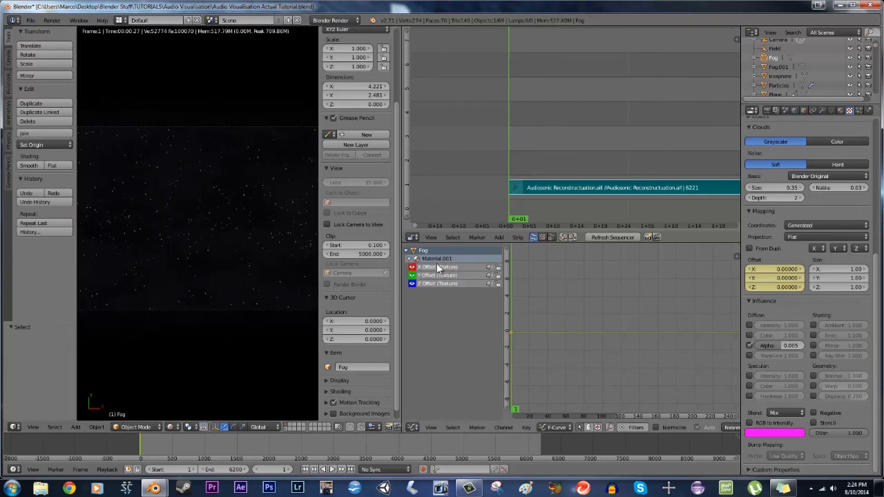
left_click(440, 267)
key("n")
scroll(698, 365, "down", 4)
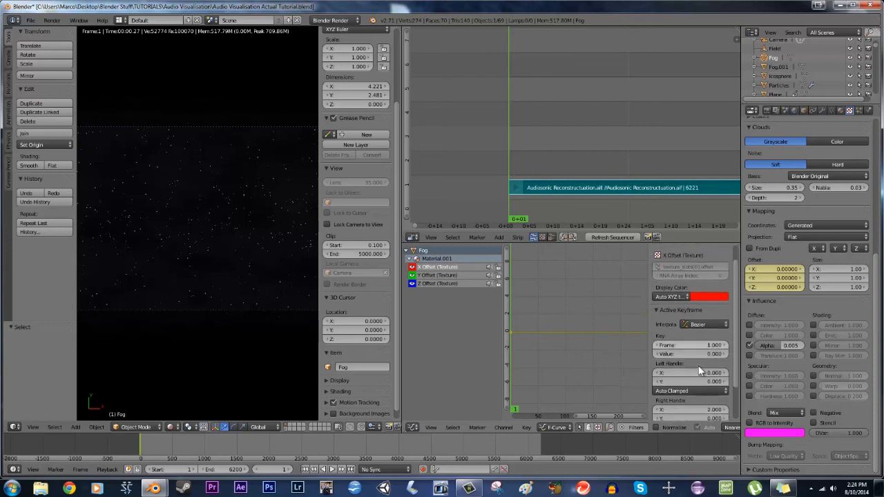
left_click(688, 410)
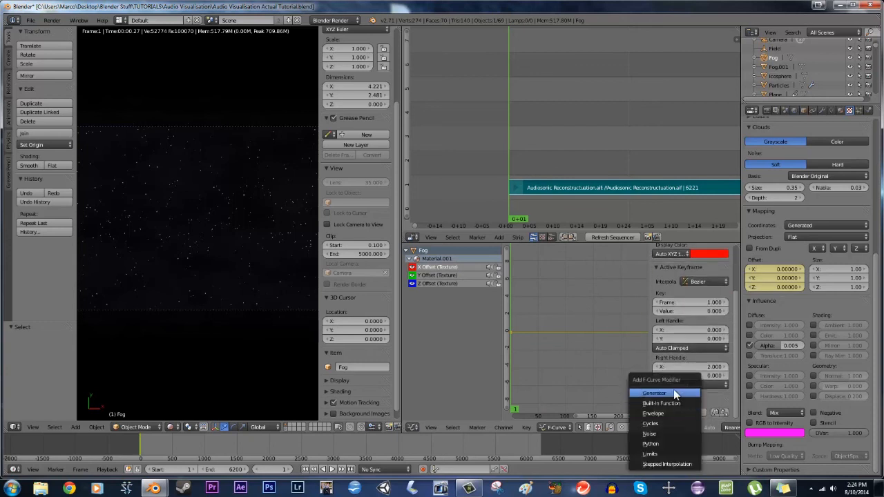
left_click(679, 393)
scroll(687, 395, "down", 4)
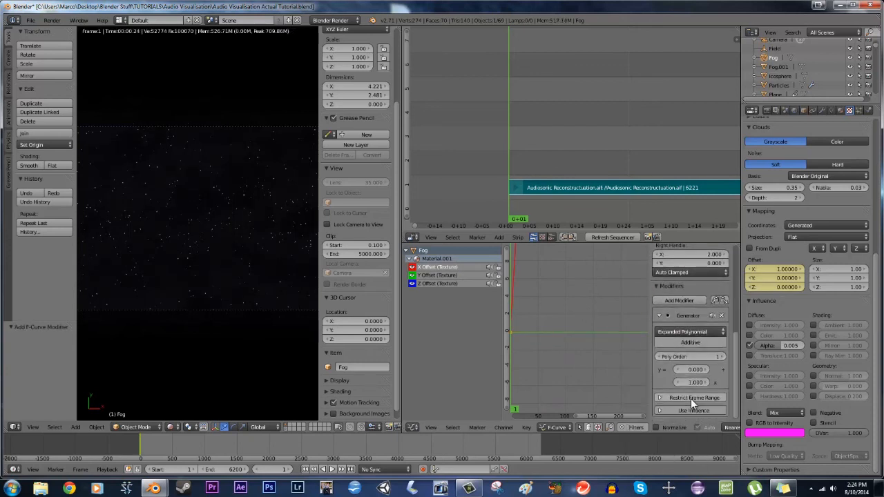
Set the Fog Generator's x coefficient to -0.0001, play the animation to check the drift, and leave rendered shading
left_click(694, 382)
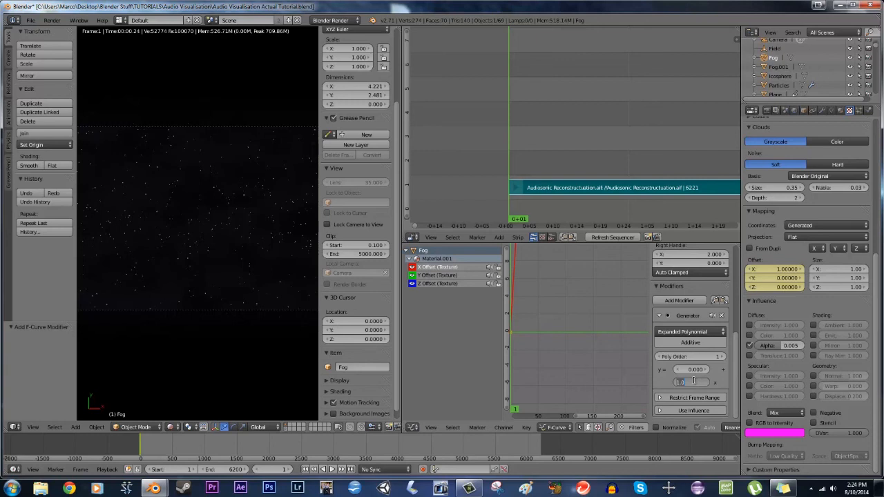
key("BackSpace")
key("Return")
key("alt+a")
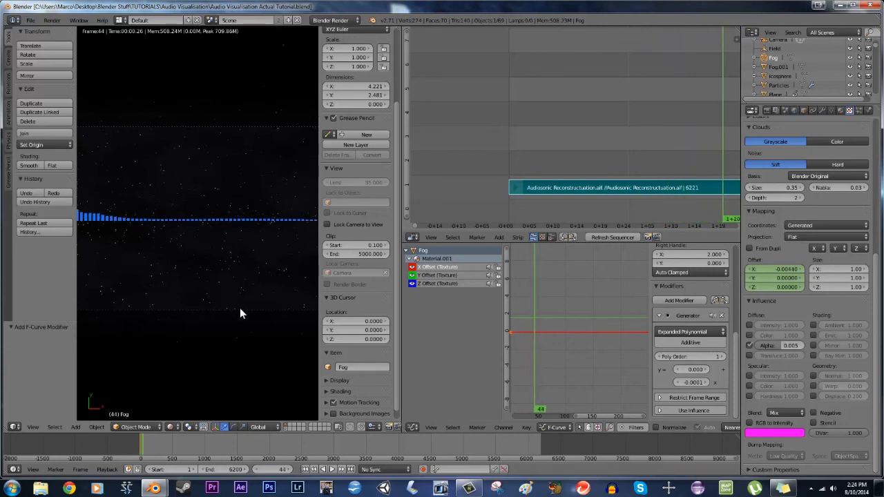
key("shift+z")
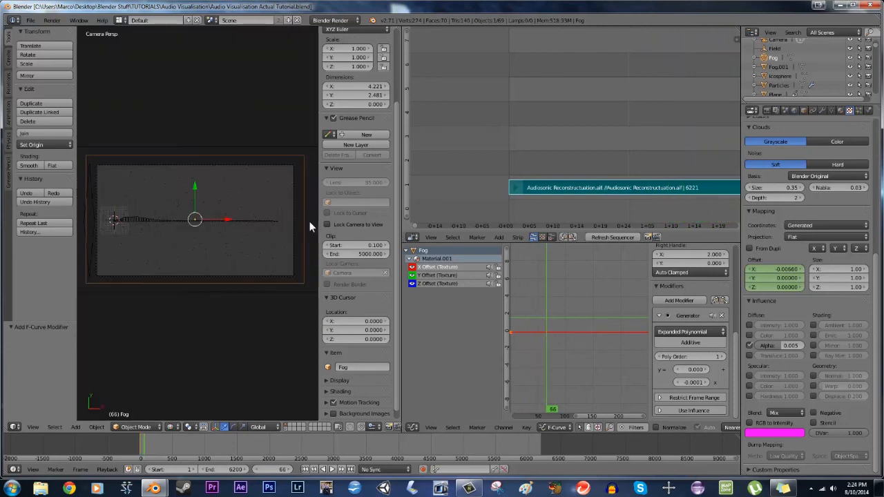
Select the Fog.001 plane, keyframe its clouds texture mapping offset at frame 66, and select its X offset channel
scroll(308, 221, "down", 1)
right_click(286, 250)
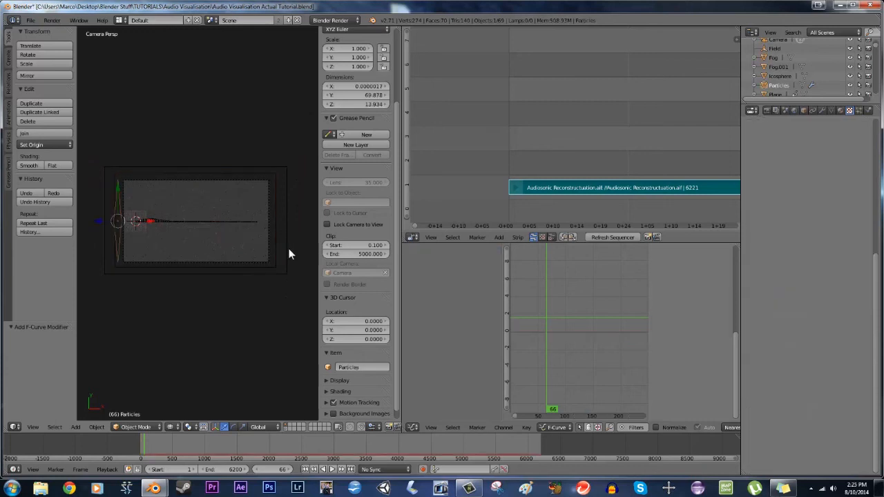
right_click(289, 250)
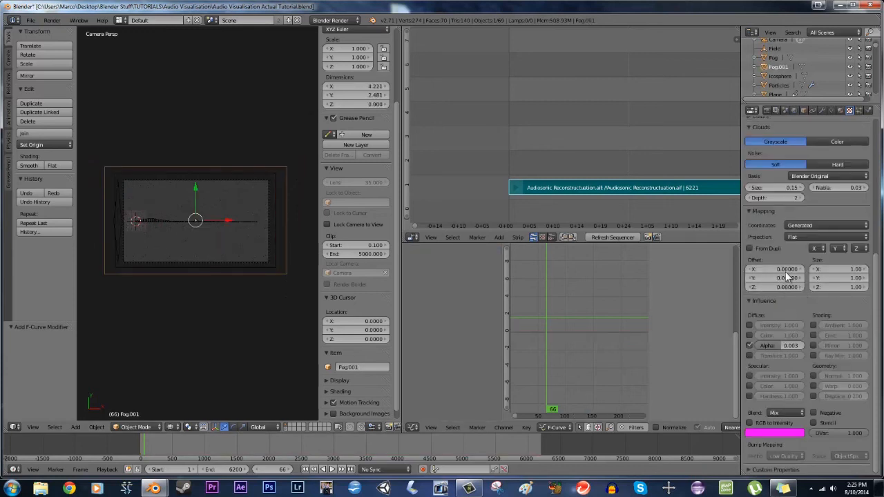
key("i")
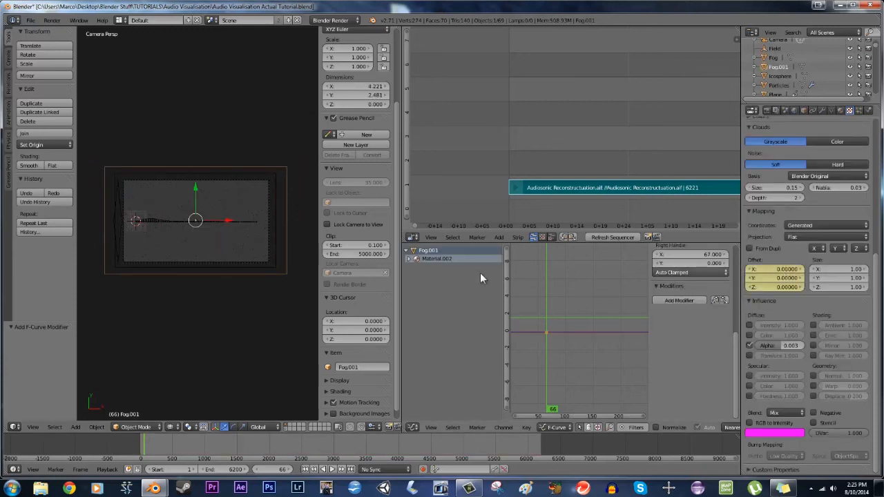
left_click(413, 258)
left_click(433, 266)
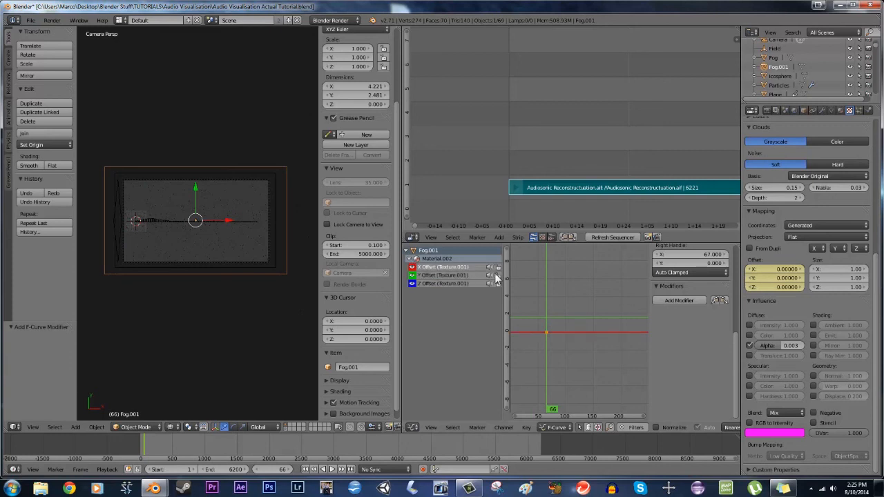
Add a Generator modifier to Fog.001's X offset curve with an x coefficient of -0.0005 and save the file
left_click(680, 300)
left_click(676, 303)
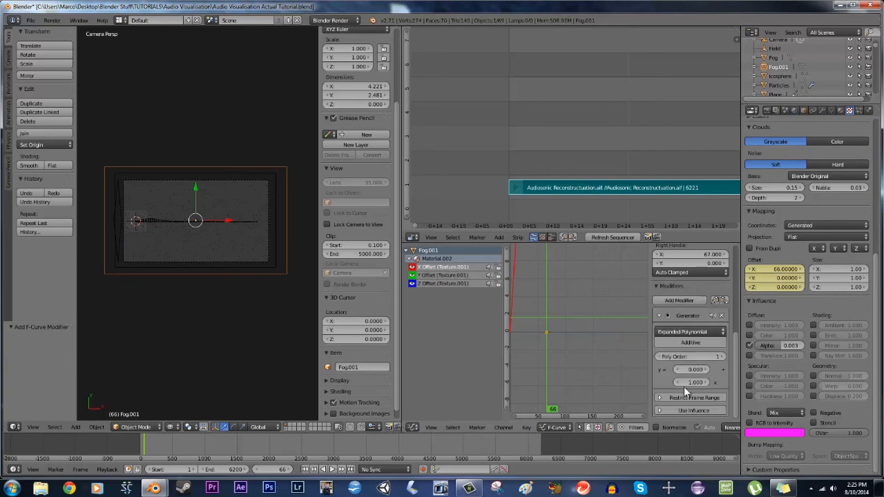
left_click(689, 381)
key("BackSpace")
type("-0.0005")
key("Return")
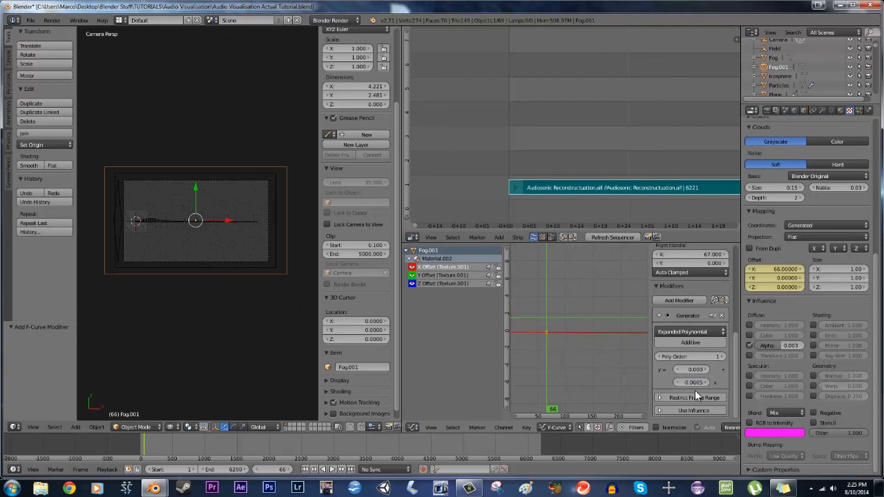
key("ctrl+s")
left_click(256, 250)
scroll(256, 256, "up", 1)
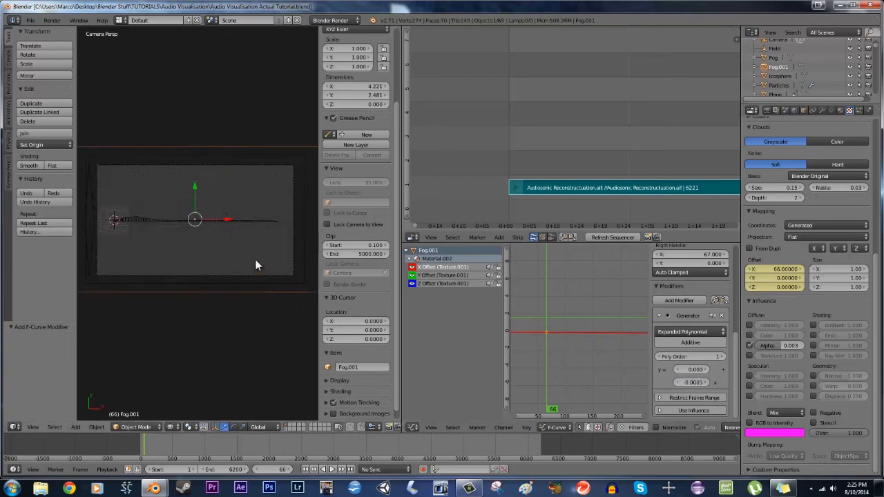